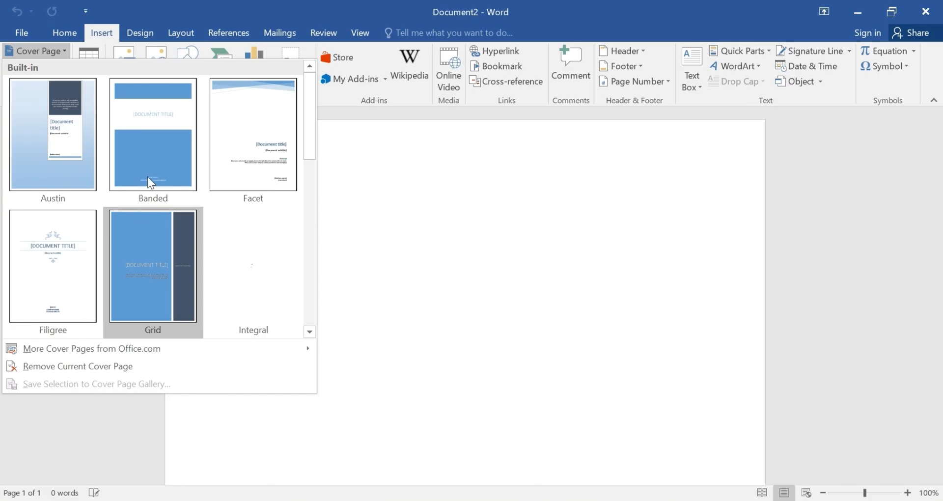
- Insert the built-in Filigree cover page
scroll(146, 181, "down", 5)
scroll(152, 231, "up", 5)
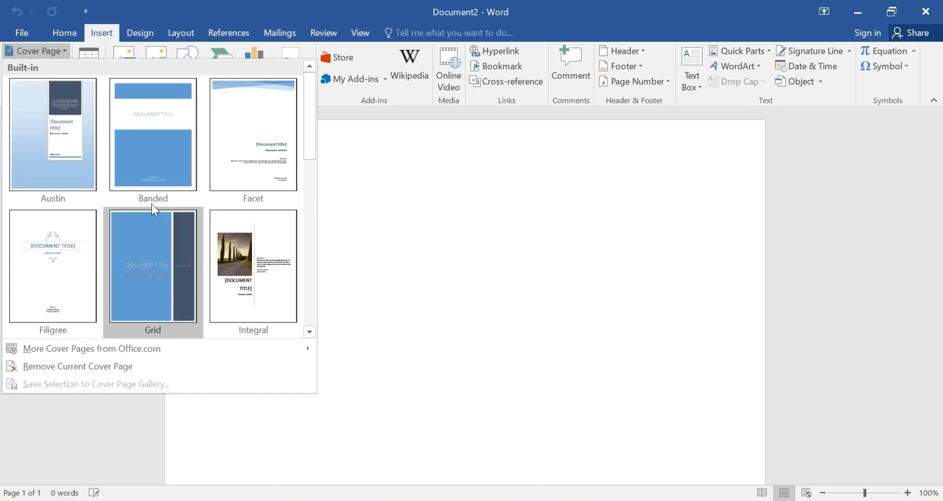
scroll(108, 265, "down", 5)
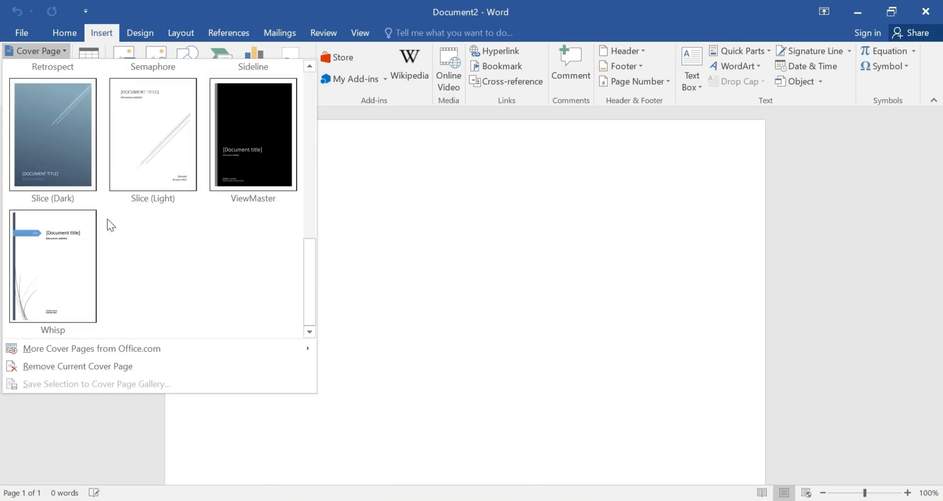
scroll(170, 161, "up", 5)
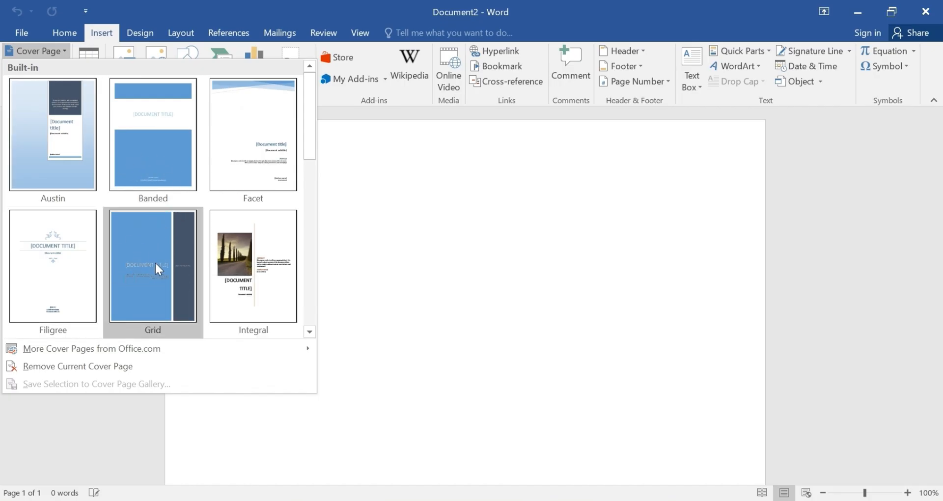
left_click(52, 255)
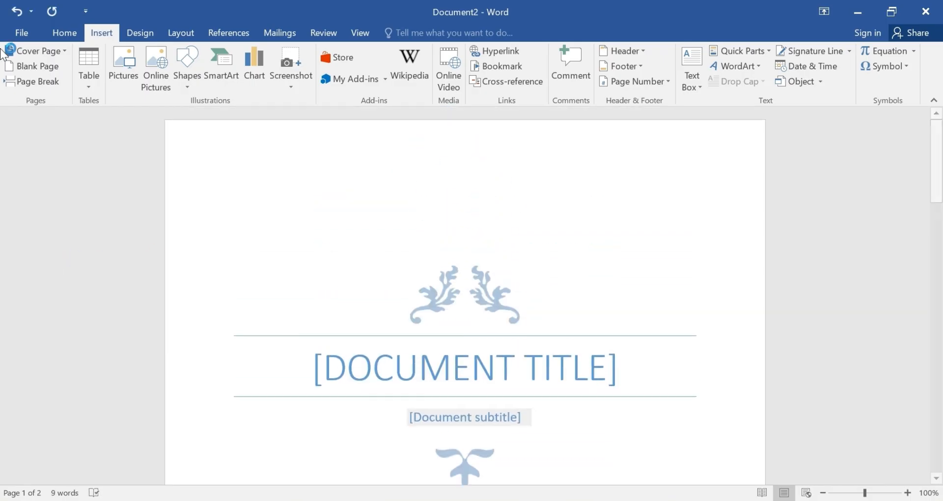
- Replace the cover page with the built-in Slice (Dark) design
left_click(43, 51)
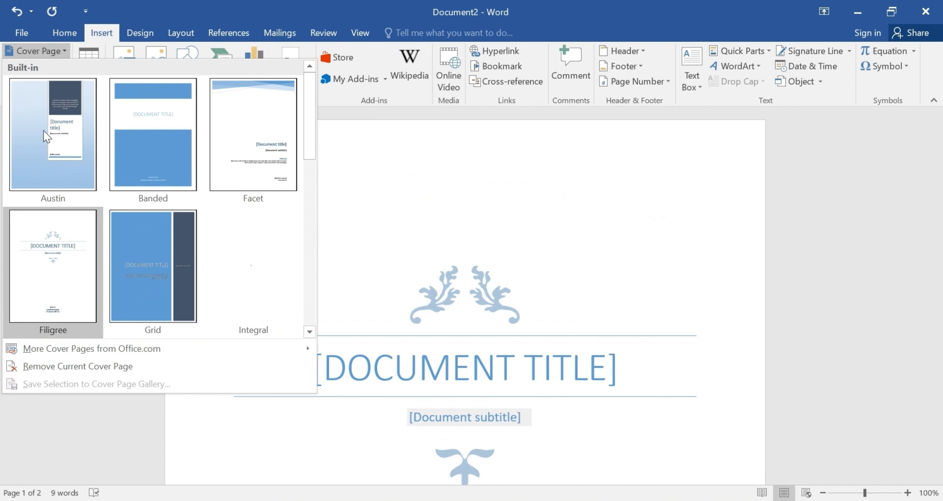
scroll(44, 130, "down", 5)
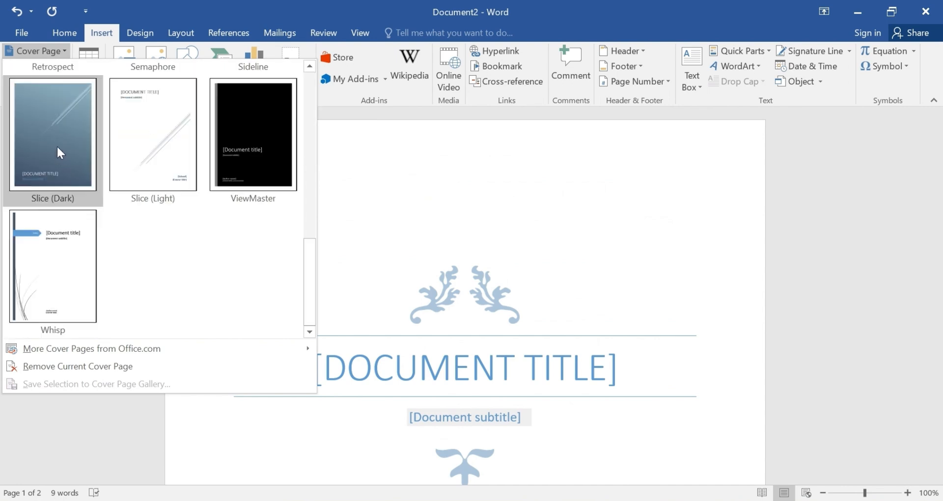
left_click(57, 146)
scroll(353, 236, "down", 3)
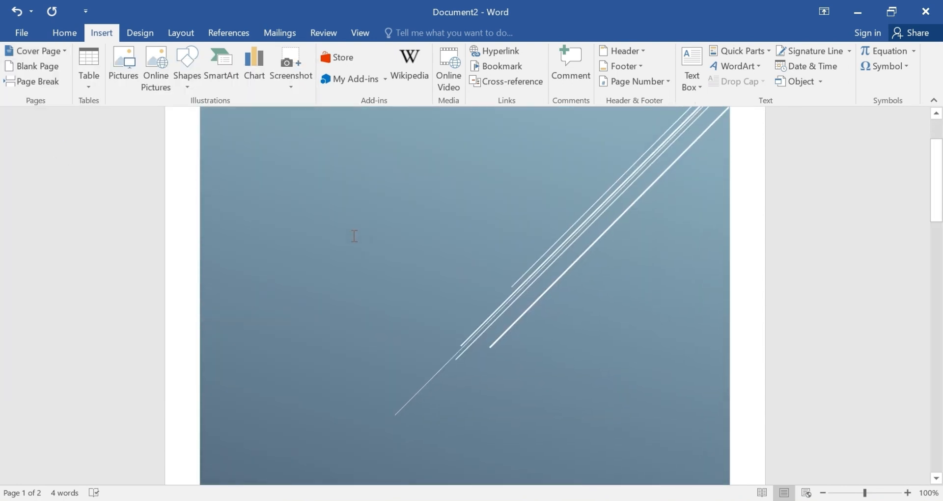
scroll(344, 230, "up", 2)
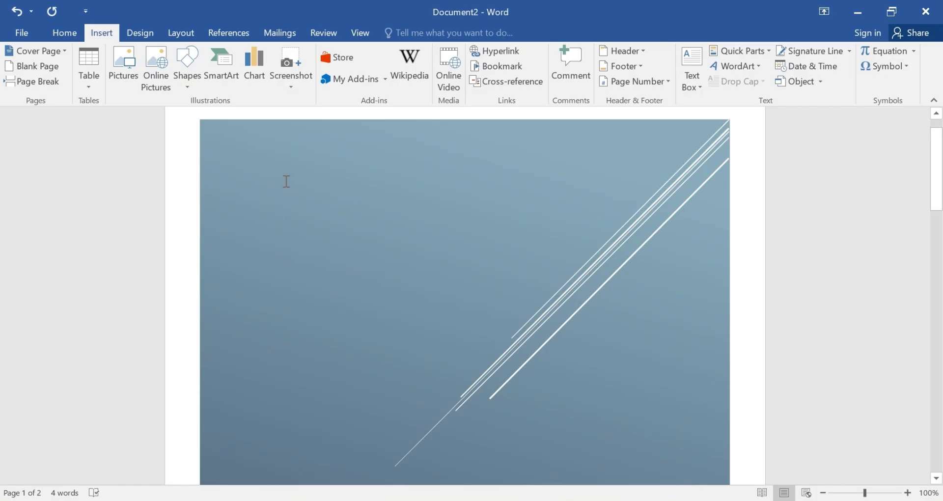
key("alt")
key("r")
key("e")
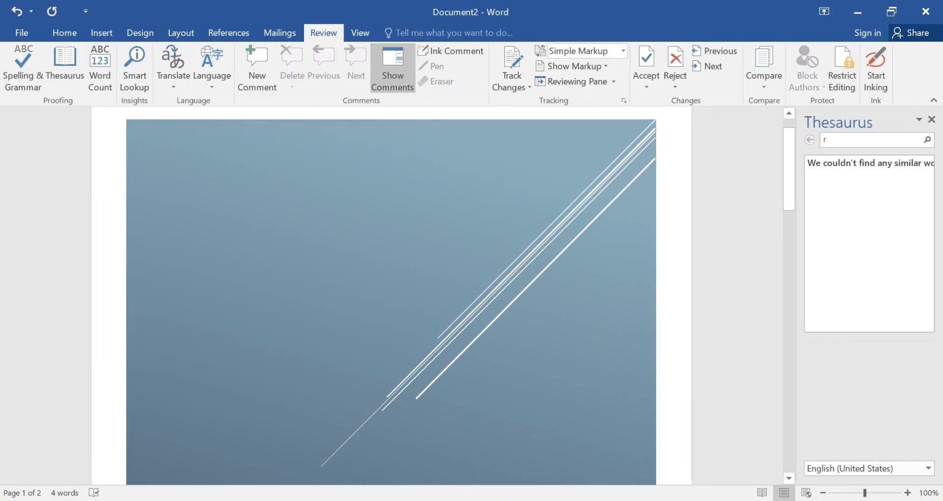
left_click(324, 221)
left_click(931, 119)
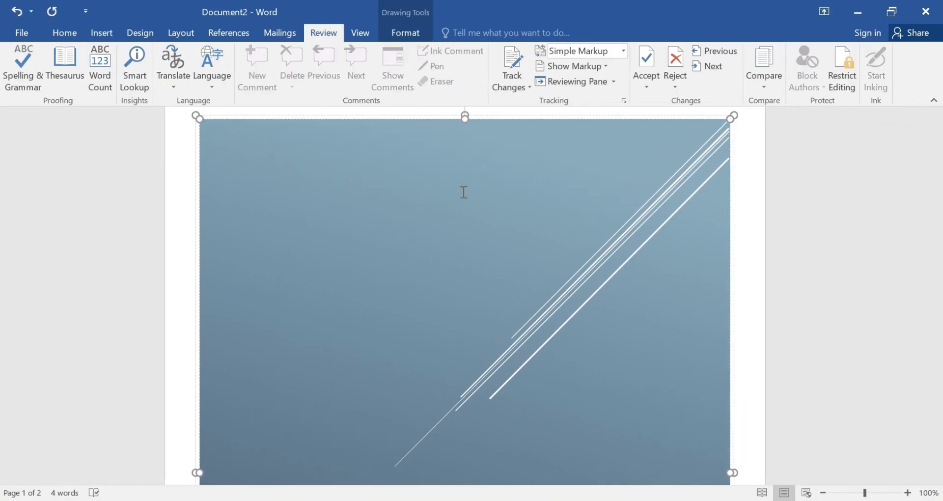
right_click(434, 180)
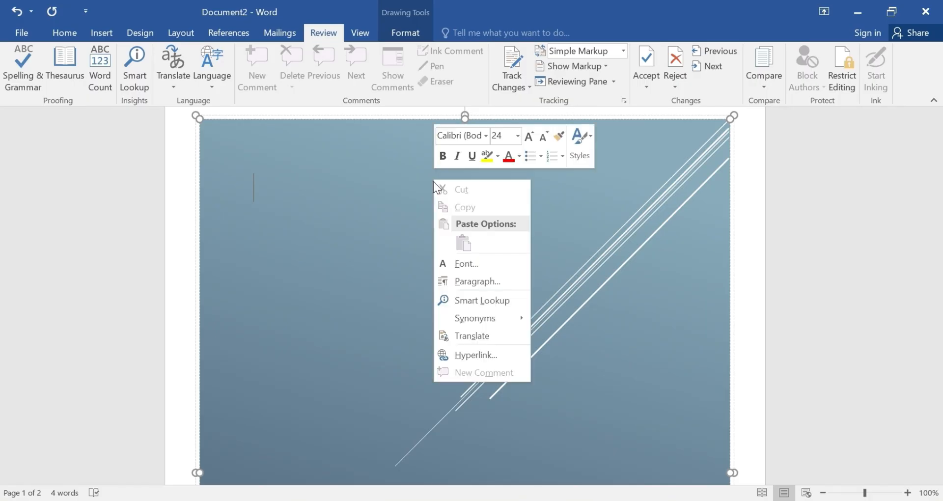
left_click(381, 177)
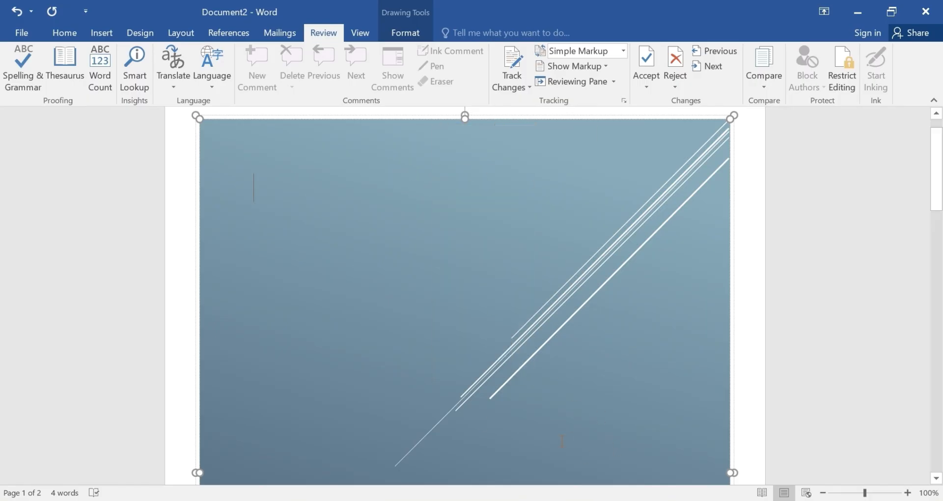
- Raise the bottom edge of the cover page's title text box to move the title and subtitle placeholders farther up
scroll(368, 172, "down", 12)
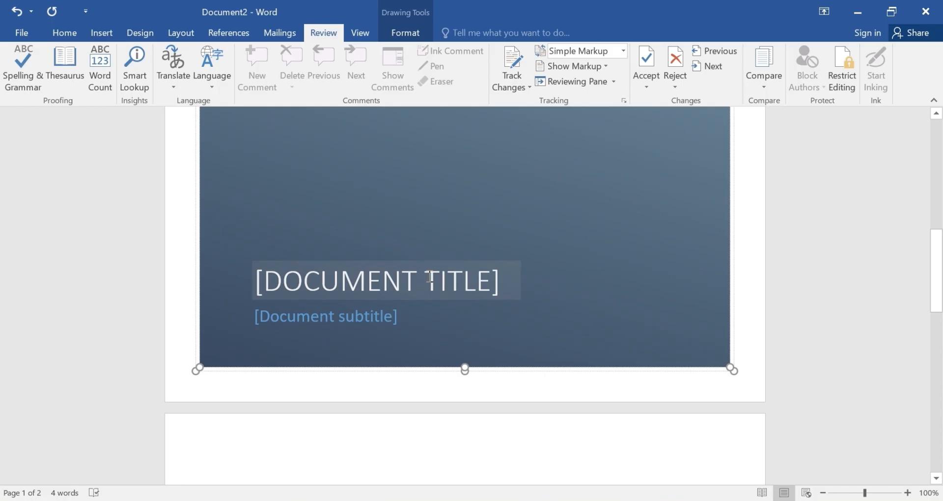
left_click(410, 281)
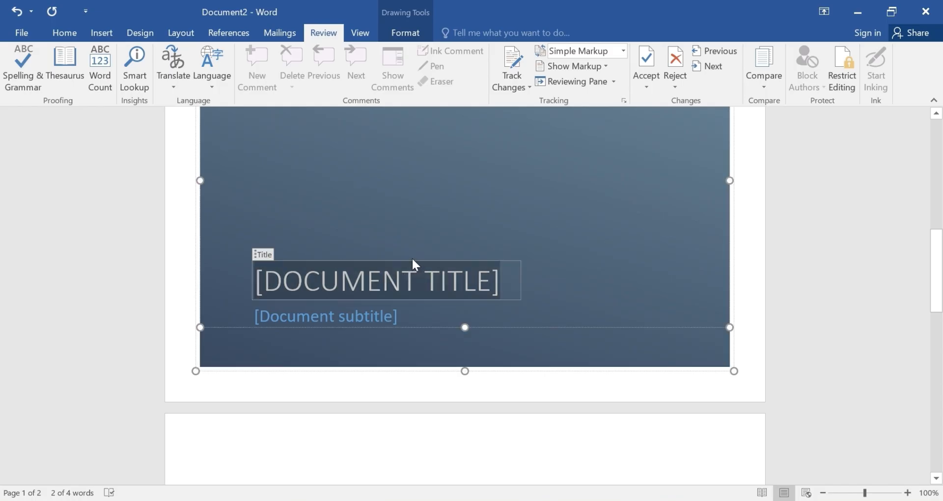
mouse_move(412, 258)
left_mouse_down()
mouse_move(416, 220)
mouse_move(423, 261)
left_mouse_up()
right_click(372, 260)
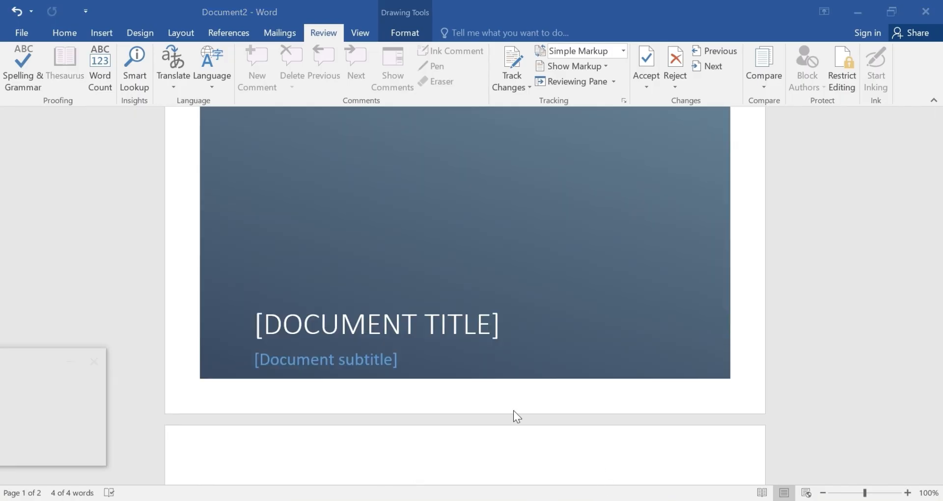
left_click(409, 316)
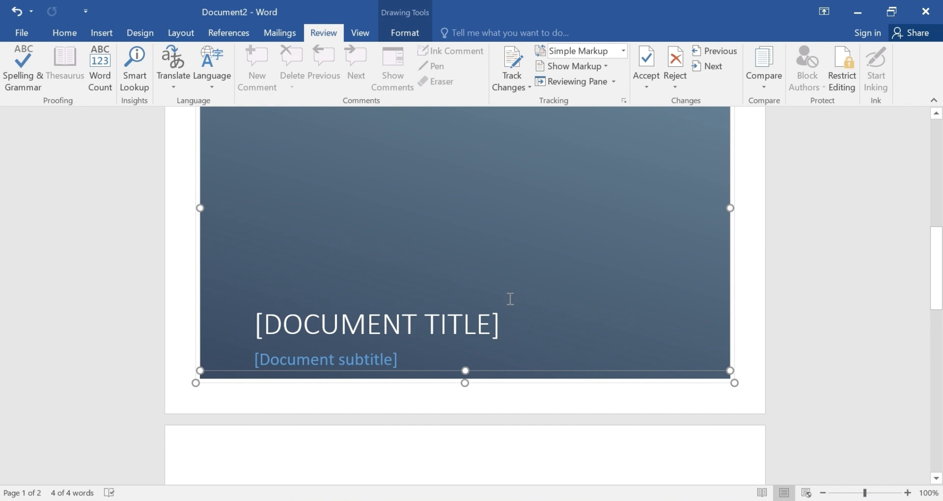
mouse_move(465, 369)
left_mouse_down()
mouse_move(458, 362)
mouse_move(472, 281)
mouse_move(466, 361)
left_mouse_up()
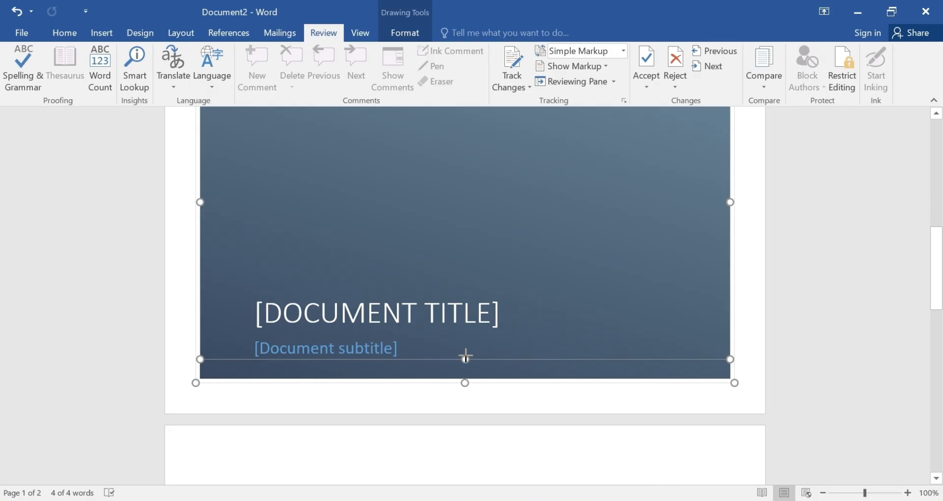
left_click_drag(466, 357, 470, 250)
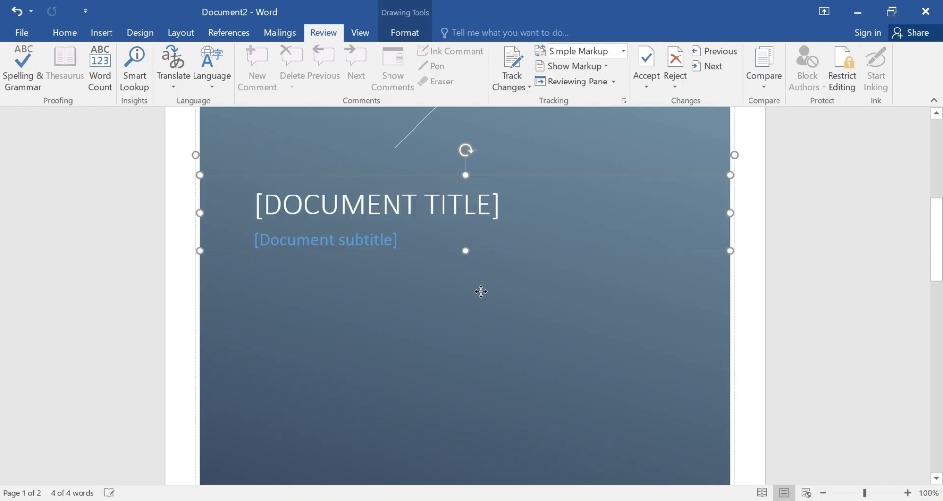
- Replace the cover page's document title placeholder with the person's first name
left_click(478, 290)
left_click(395, 212)
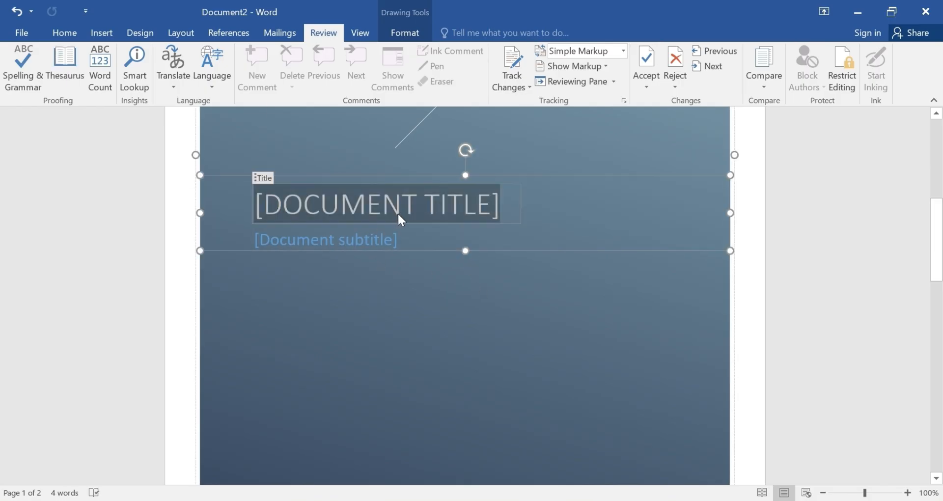
key("Delete")
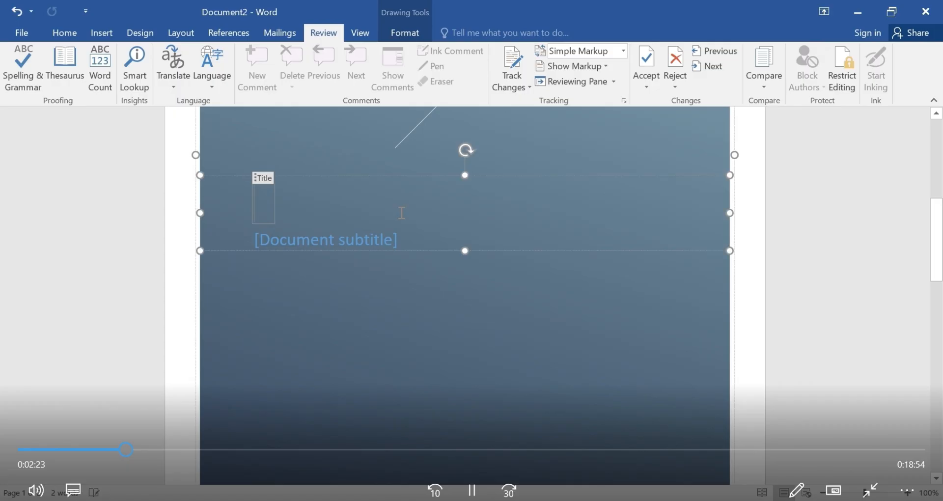
type("FDGFGUJG")
key("BackSpace")
key("BackSpace")
key("BackSpace")
key("BackSpace")
key("BackSpace")
key("BackSpace")
key("BackSpace")
key("BackSpace")
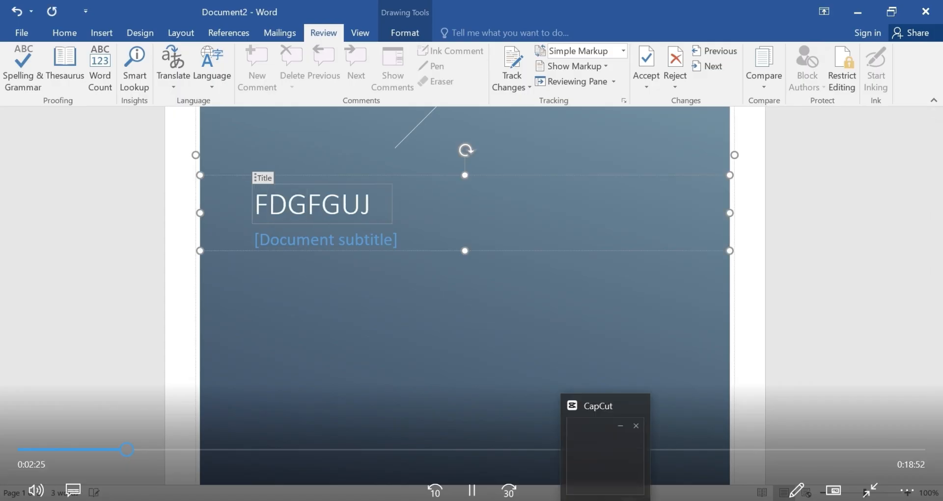
type("ZEESHAN")
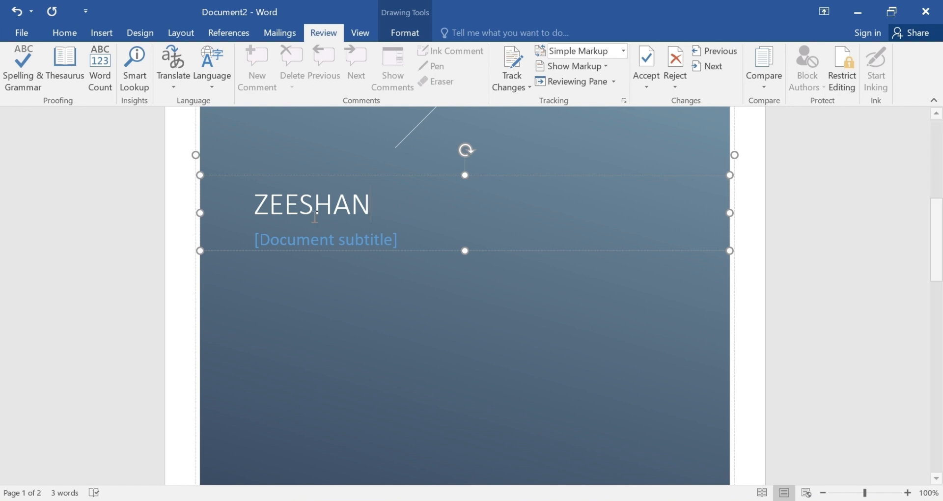
- Clear the document subtitle placeholder below the title and leave it empty
left_click(328, 237)
type("ghj")
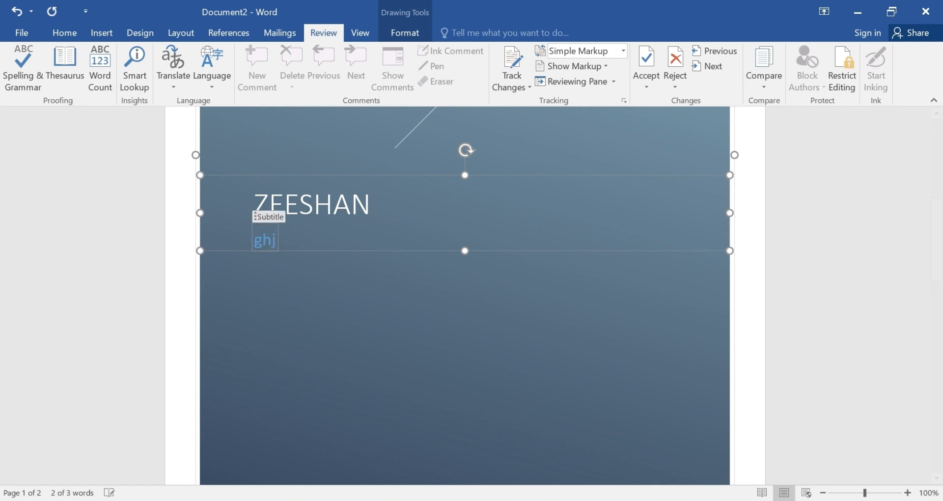
key("BackSpace")
key("BackSpace")
key("BackSpace")
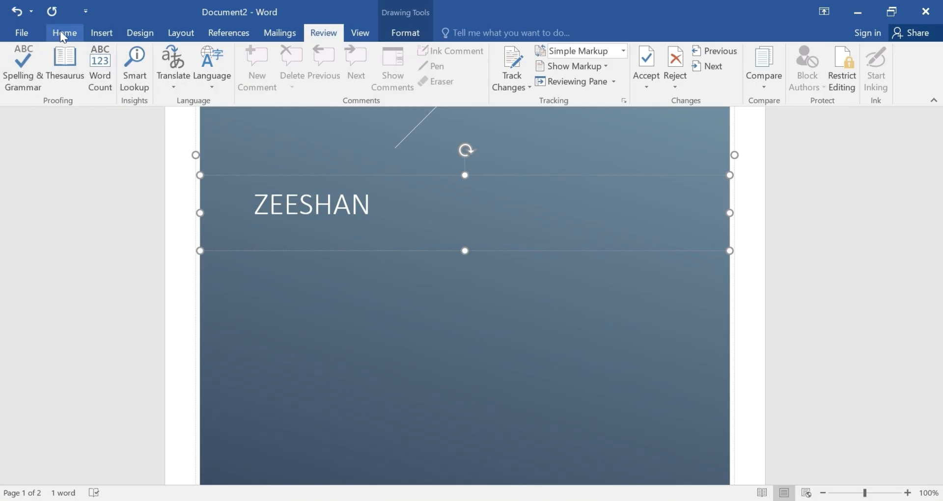
- Insert a blank page after the cover page
left_click(103, 32)
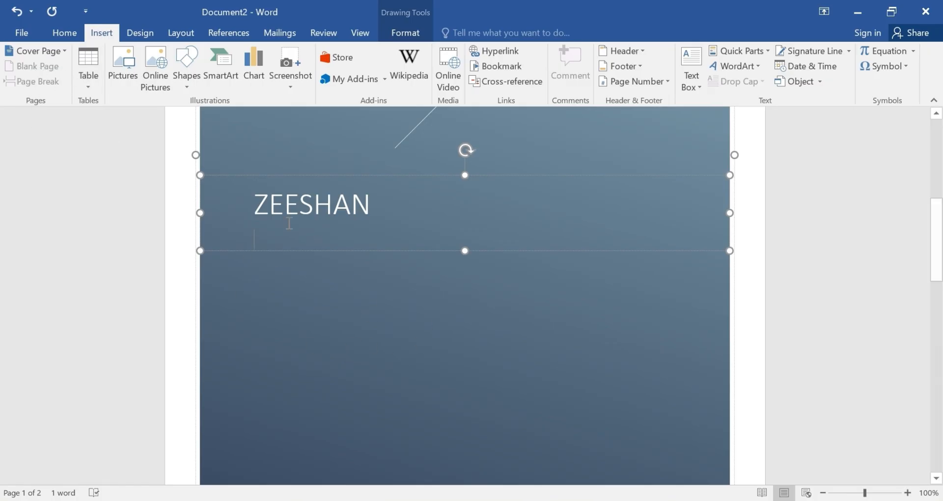
left_click(545, 333)
scroll(471, 337, "down", 2)
scroll(406, 419, "down", 1)
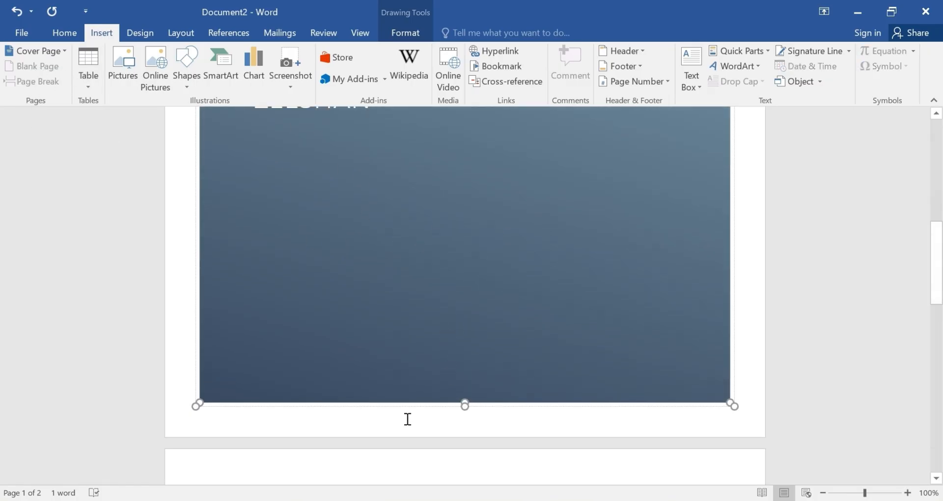
scroll(422, 407, "down", 3)
left_click(420, 386)
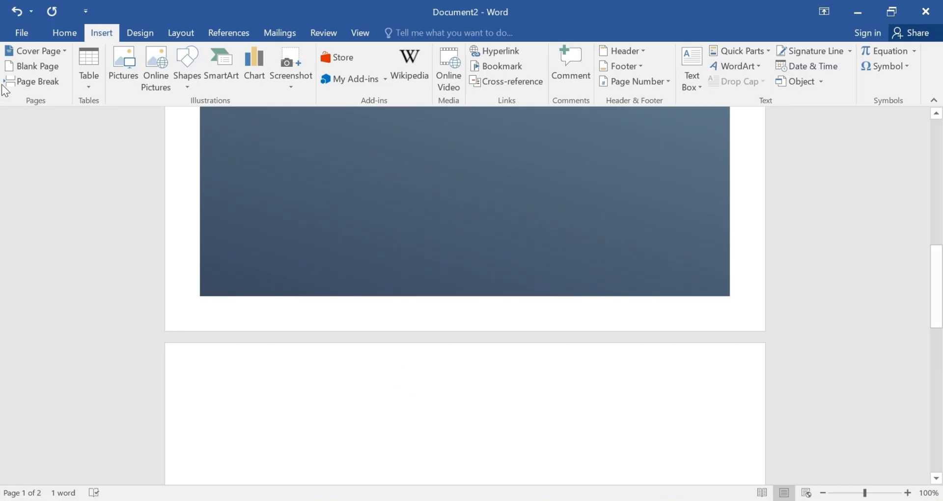
left_click(36, 65)
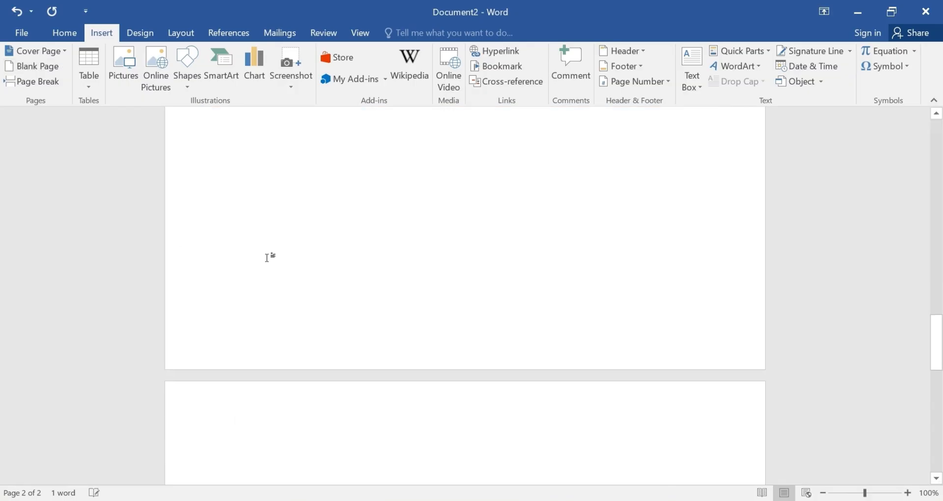
scroll(425, 293, "up", 12)
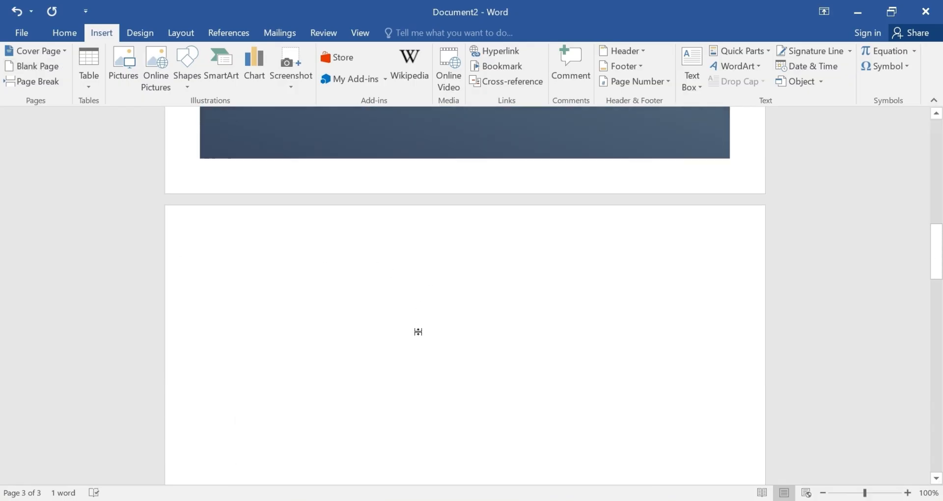
scroll(412, 335, "down", 10)
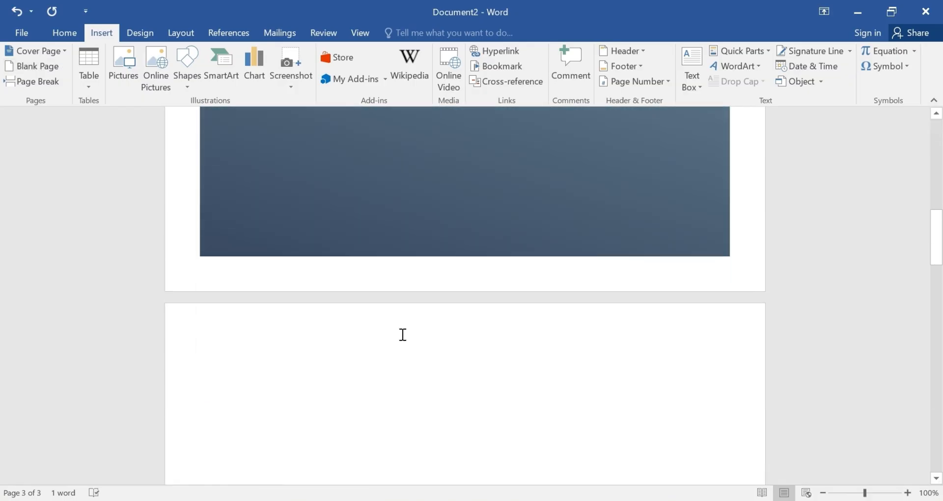
- Generate sample paragraphs on the third page with the =rand() function
scroll(396, 349, "down", 8)
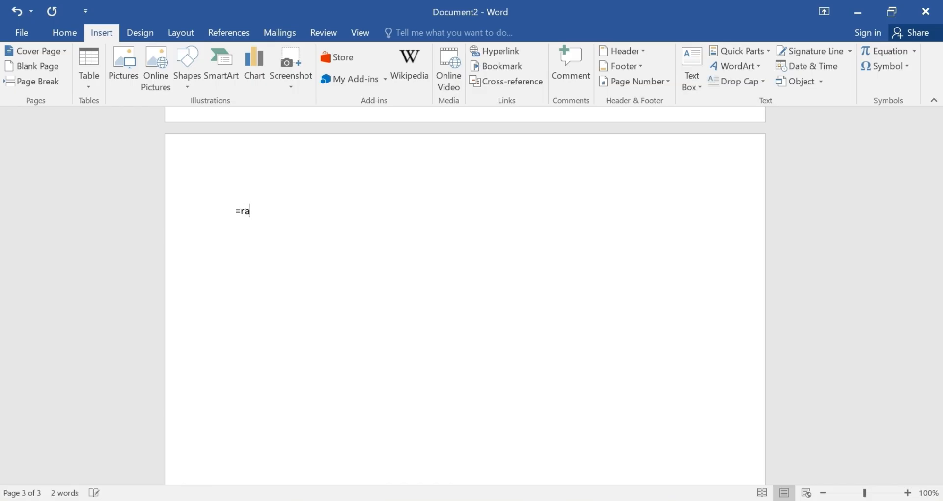
key("BackSpace")
key("BackSpace")
type("nd()")
key("Return")
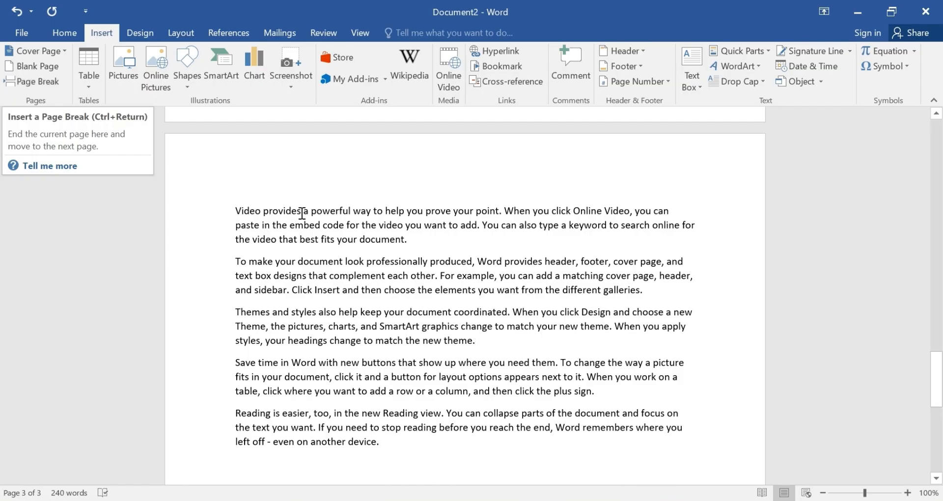
- Insert a page break before the paragraph beginning "Save time in Word" to move it onto a new page
left_click(41, 78)
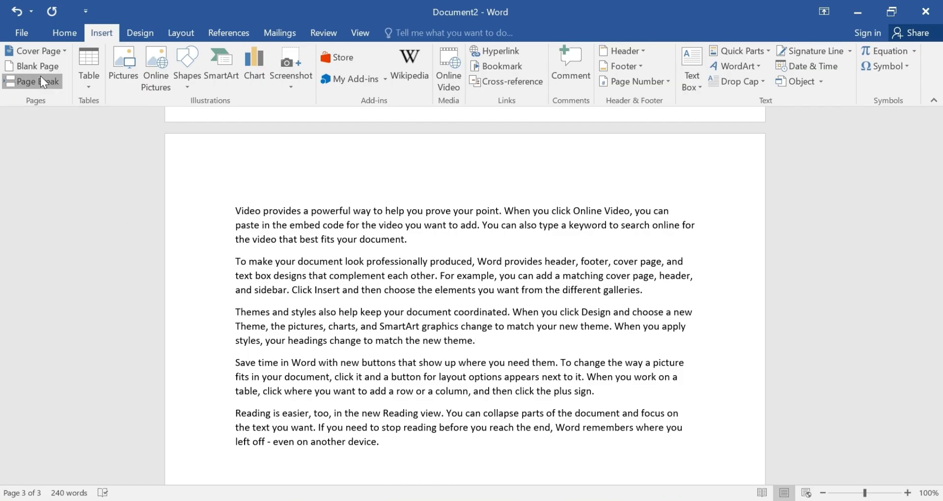
scroll(270, 393, "down", 3)
scroll(317, 411, "down", 2)
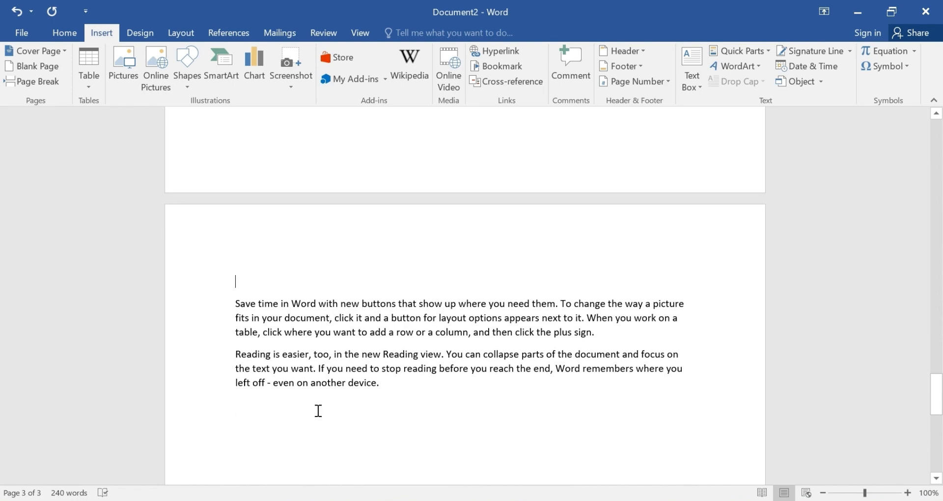
key("ctrl+Return")
scroll(287, 337, "up", 1)
scroll(287, 337, "up", 8)
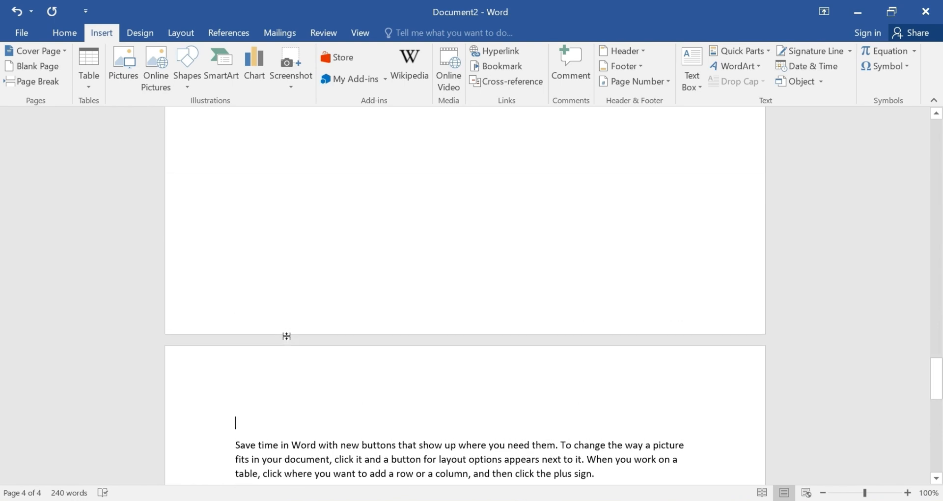
- Delete the cover page's blue graphic with diagonal lines from the first page
scroll(444, 278, "up", 5)
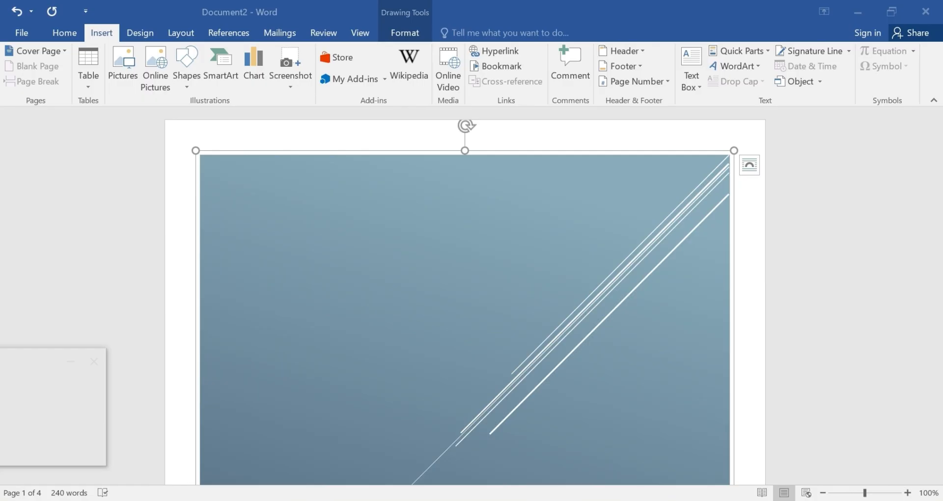
key("Delete")
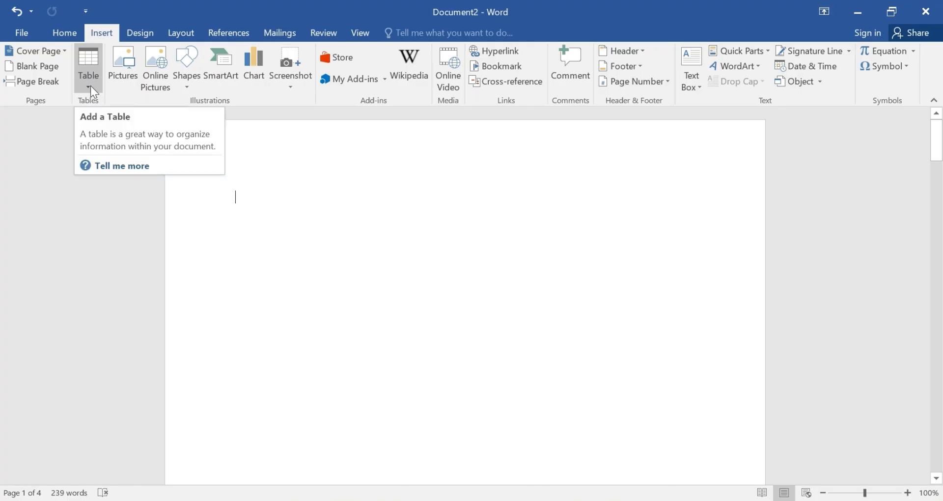
- Insert a five-column, two-row table on the first page, and undo the insertion
left_click(90, 87)
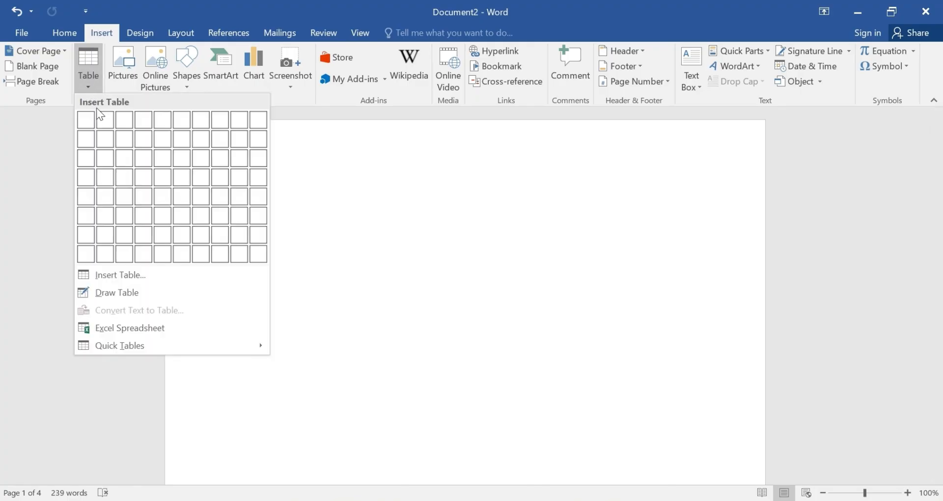
left_click(162, 134)
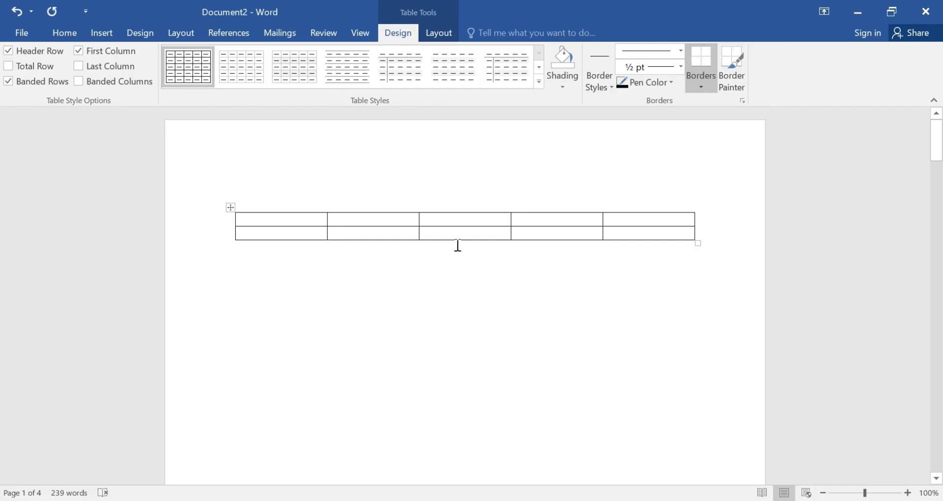
key("ctrl+z")
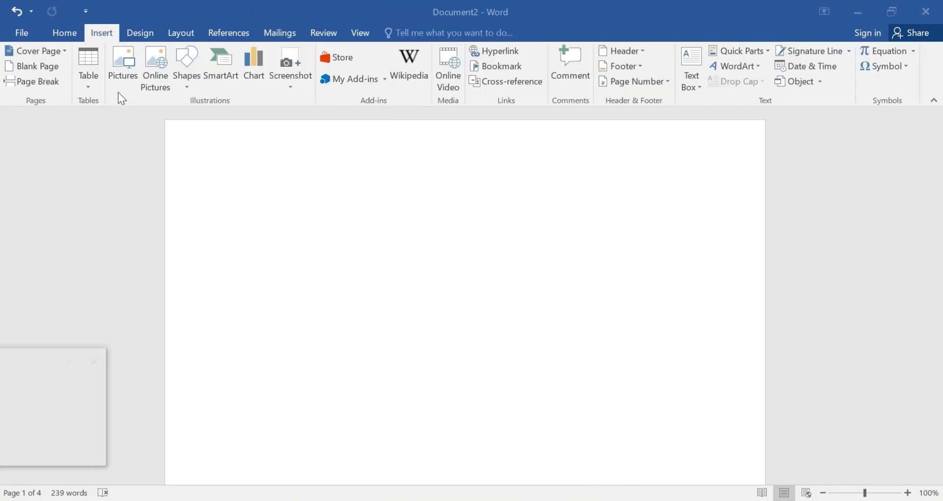
- Insert a seven-column, two-row table on the first page
left_click(92, 85)
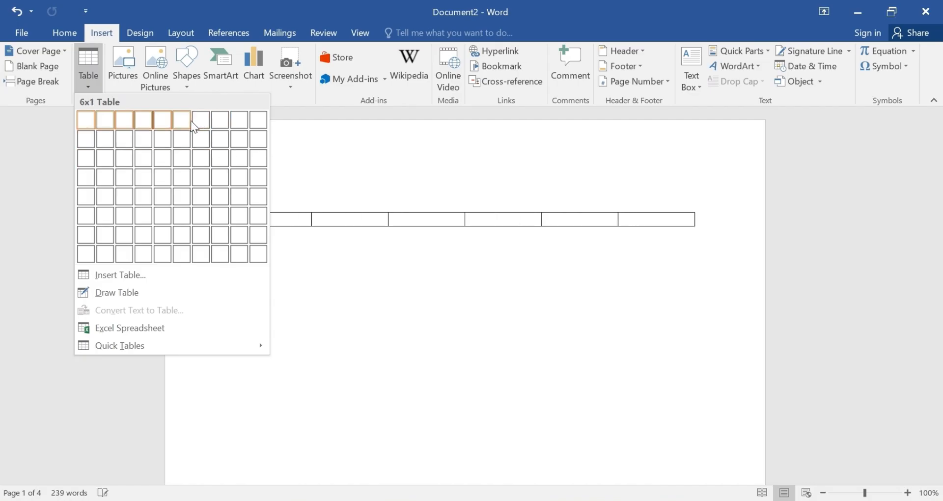
left_click(198, 146)
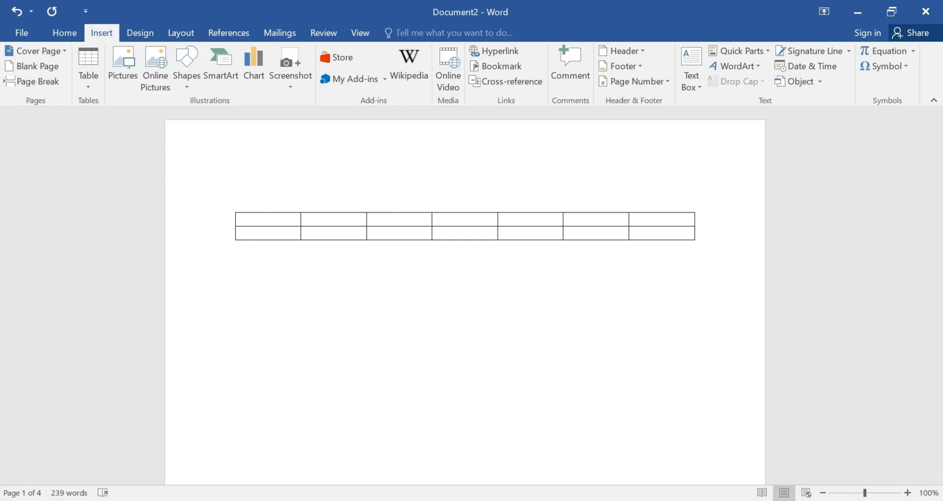
left_click(600, 500)
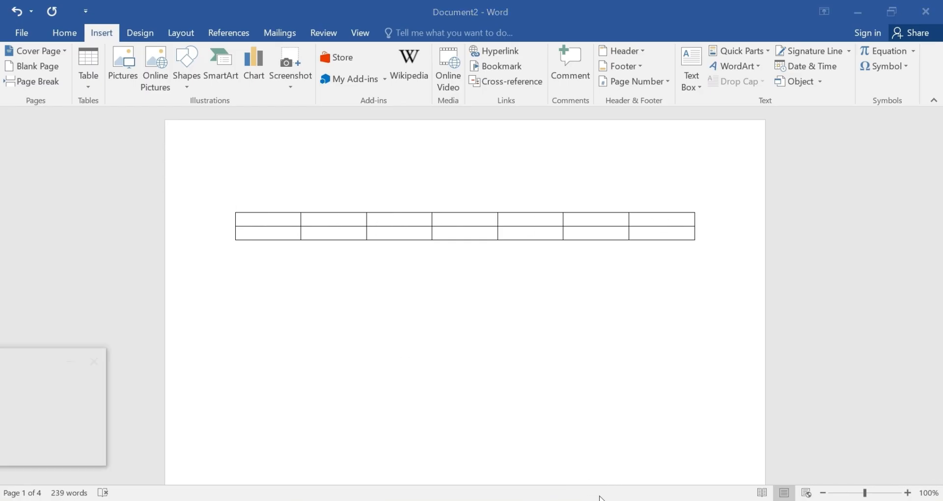
- Insert another table with 4 columns and 2 rows above the seven-column table, specifying its exact dimensions with fixed column width
left_click(86, 86)
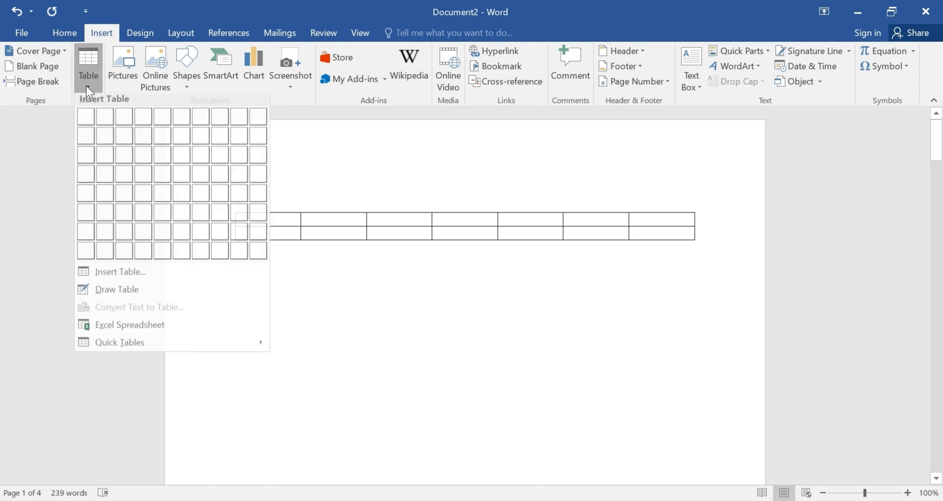
left_click(140, 276)
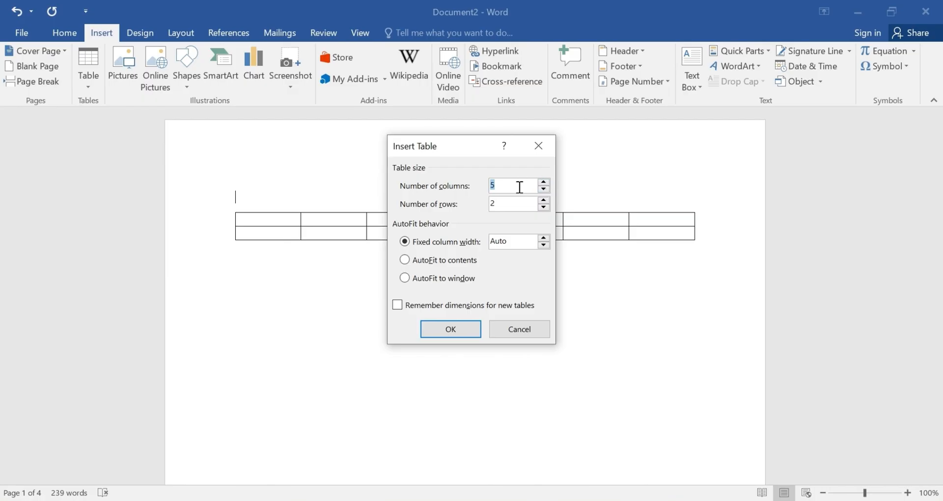
key("BackSpace")
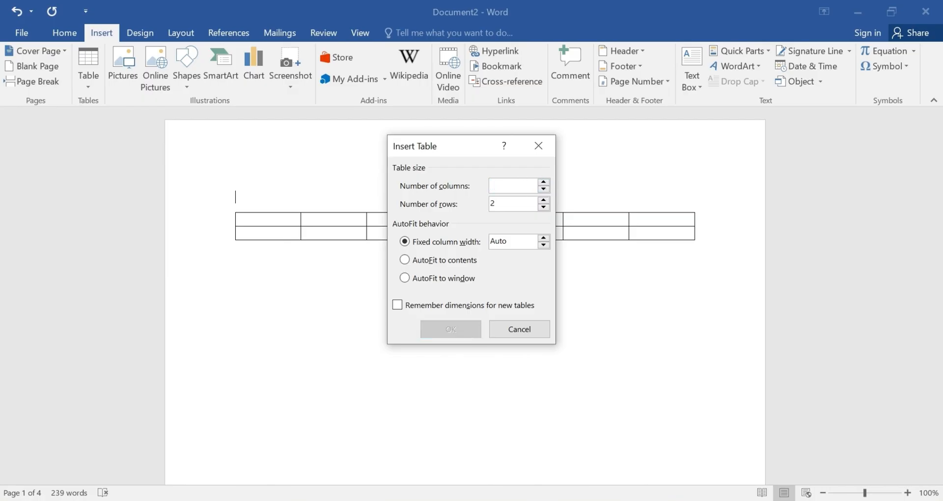
type("4")
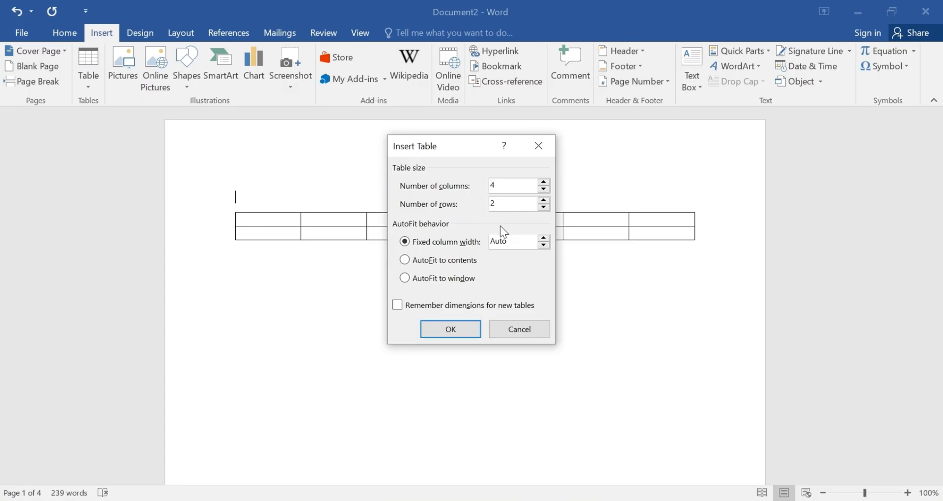
left_click(441, 329)
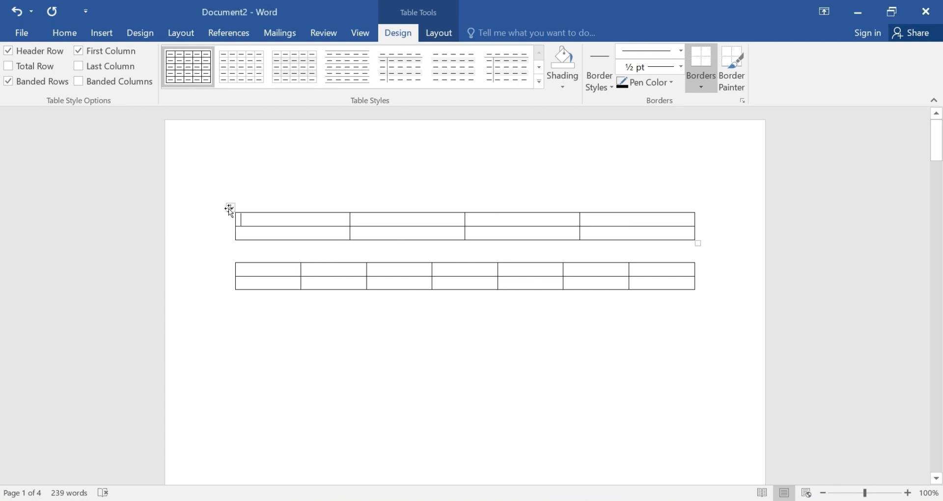
- Cut the whole four-column table from the first page
right_click(230, 210)
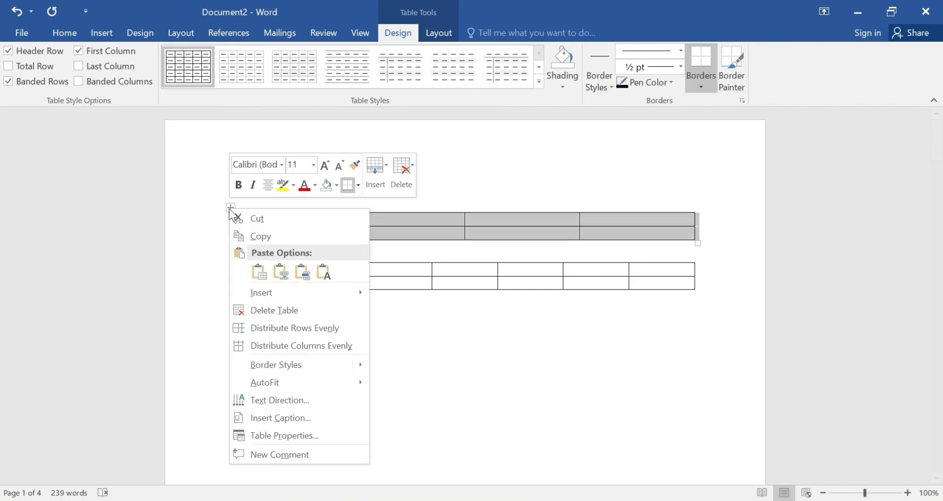
left_click(262, 219)
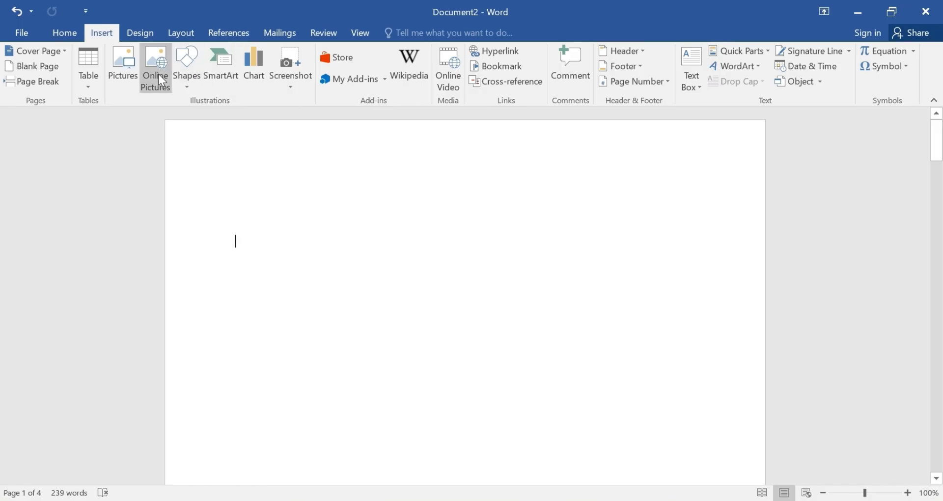
- Insert the picture file "thamnal class 1" from the Pictures folder on the first page
left_click(132, 81)
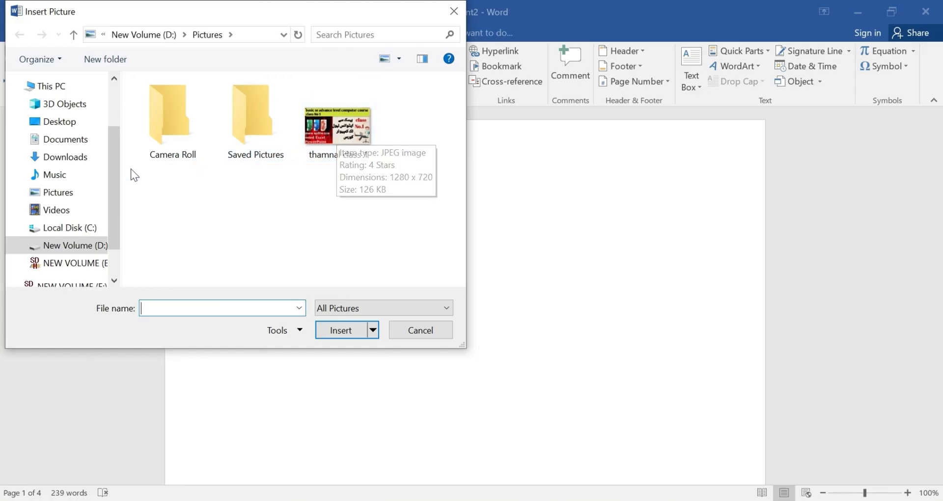
left_click(74, 206)
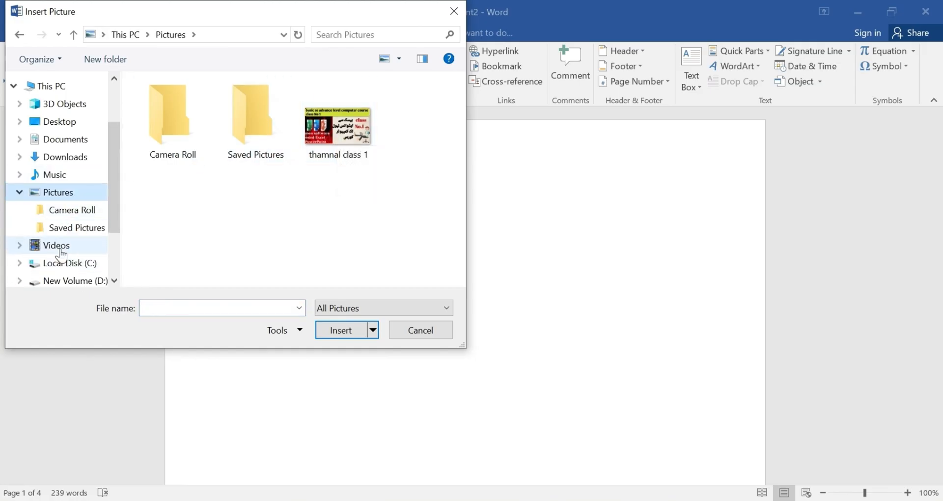
left_click(326, 129)
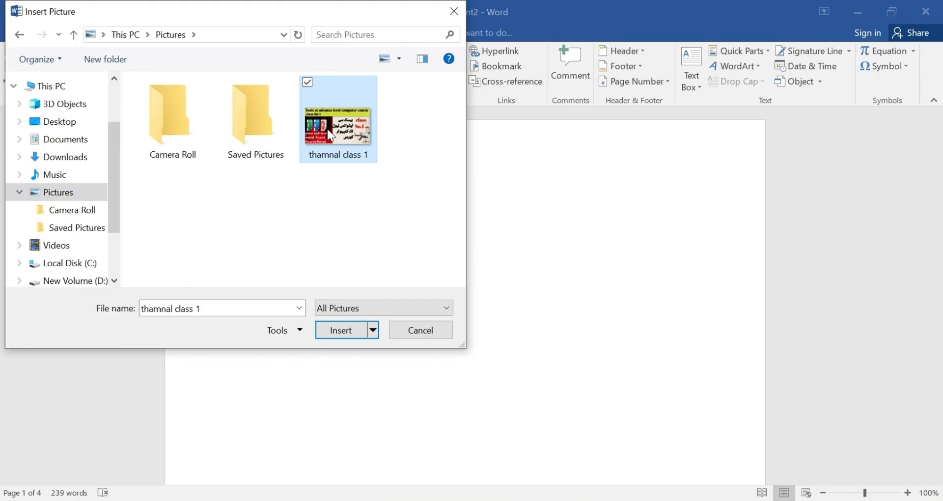
left_click(342, 331)
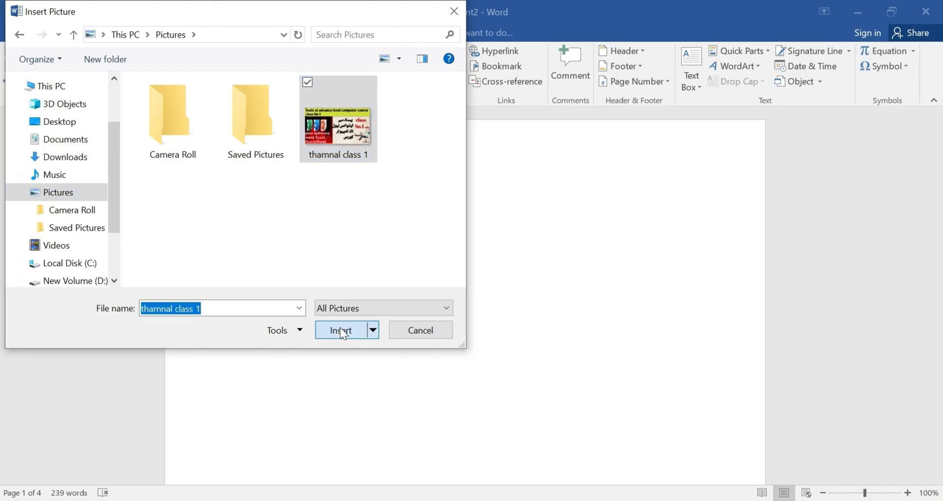
scroll(490, 269, "down", 2)
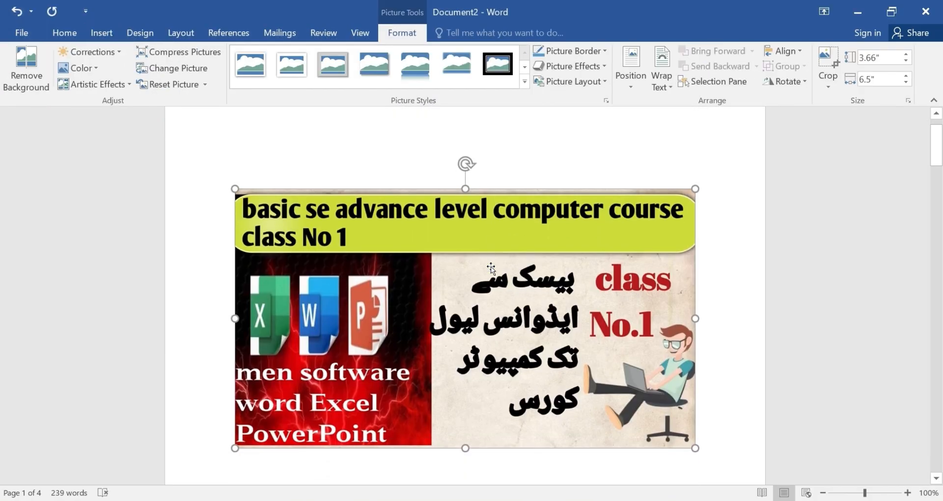
scroll(473, 245, "up", 2)
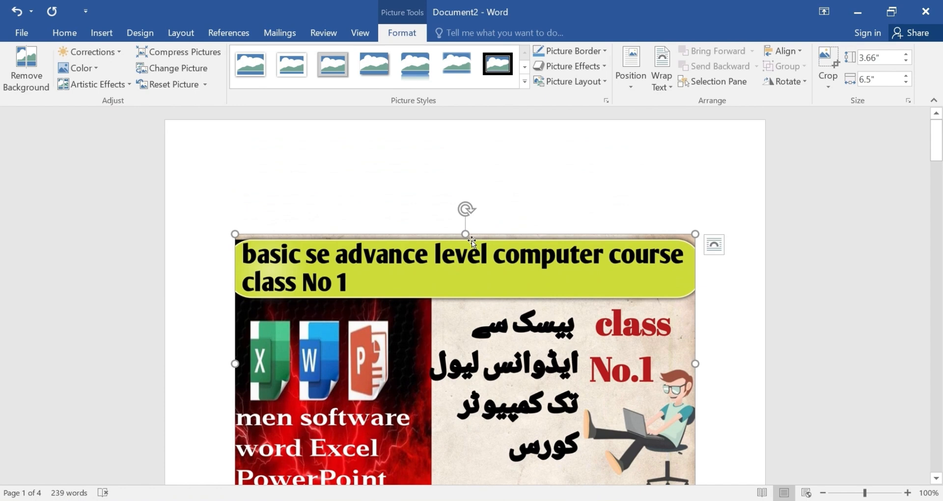
scroll(473, 244, "down", 2)
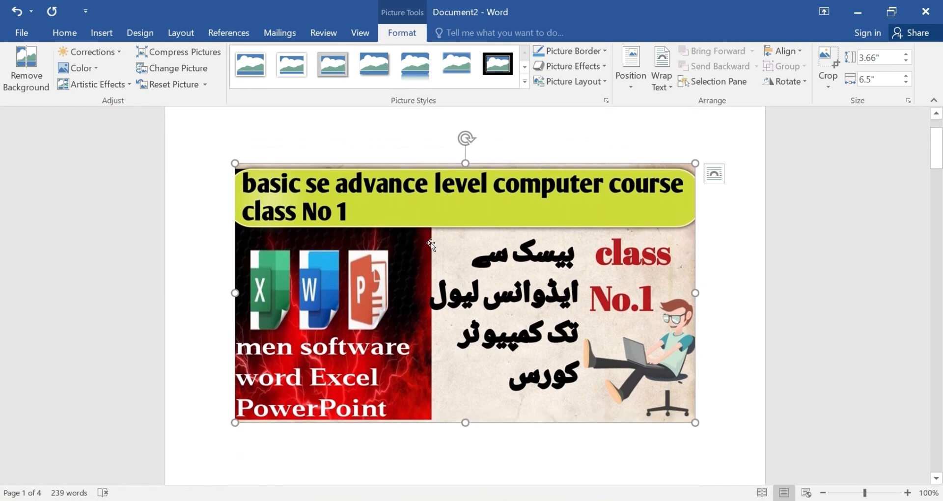
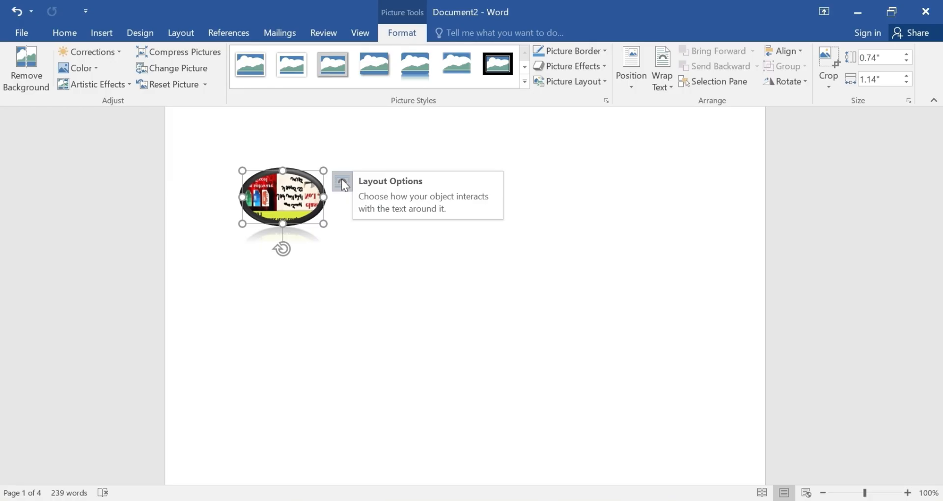
- Set the oval picture's text wrapping to In Front of Text and move it into the first page's upper-left corner area
left_click(343, 182)
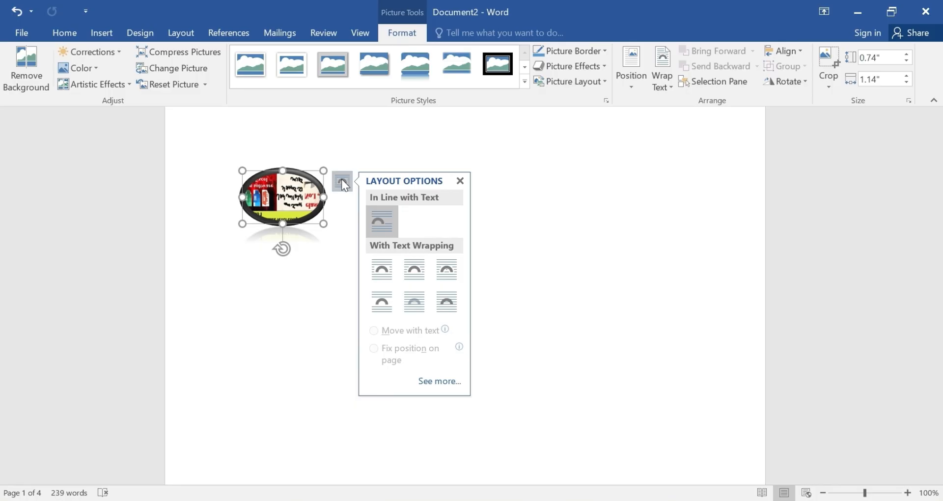
left_click(443, 304)
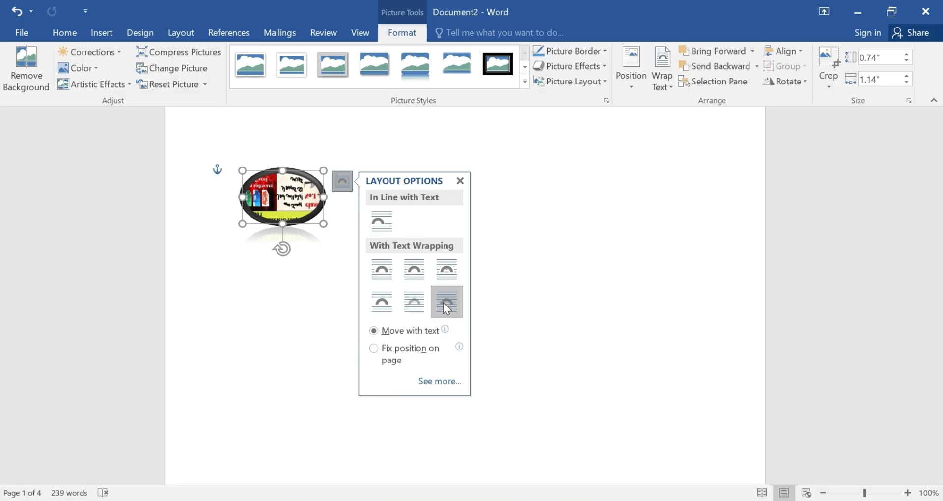
left_click(461, 181)
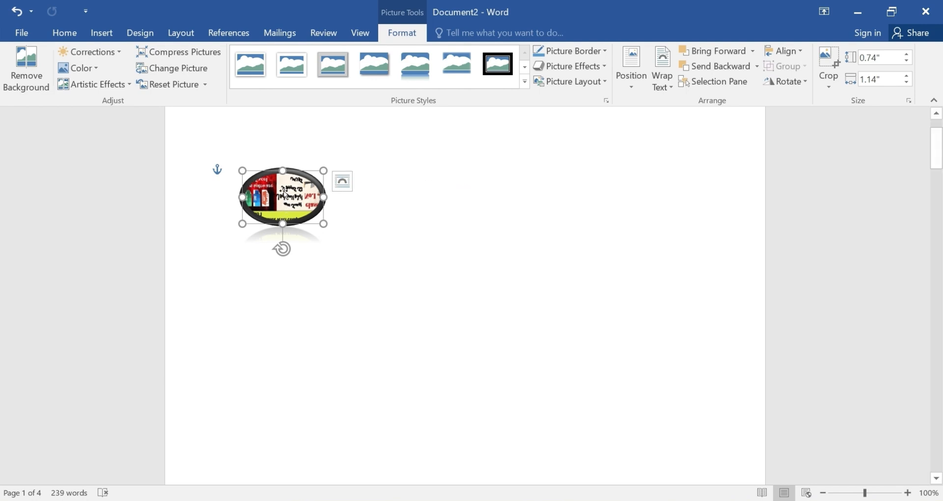
left_click_drag(285, 193, 233, 216)
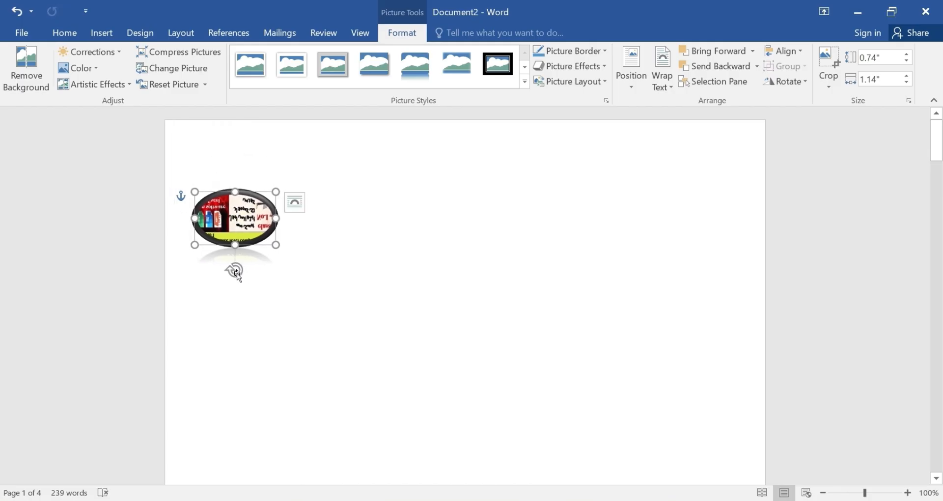
- Rotate the oval picture by half a turn and enlarge it to about 1.31" high by 2" wide
left_click_drag(234, 267, 236, 162)
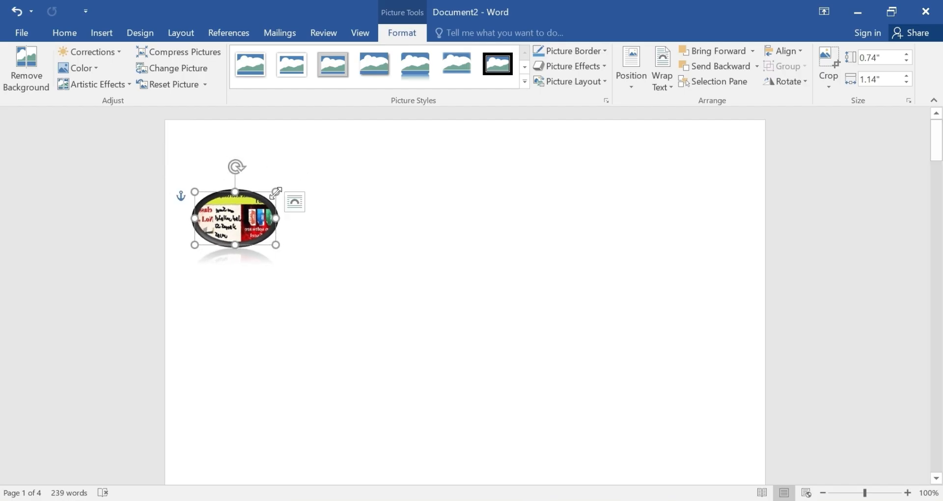
left_click_drag(276, 191, 332, 152)
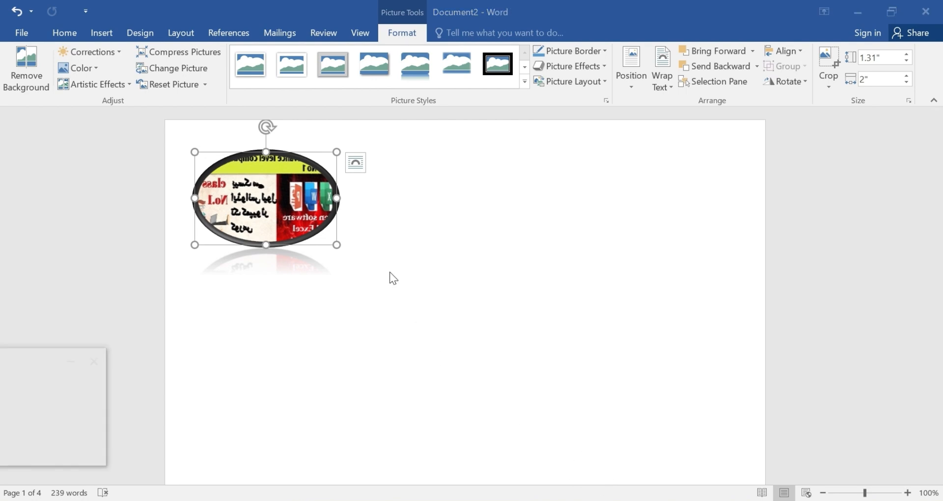
- Cut the oval picture from the first page
left_click(295, 161)
right_click(298, 155)
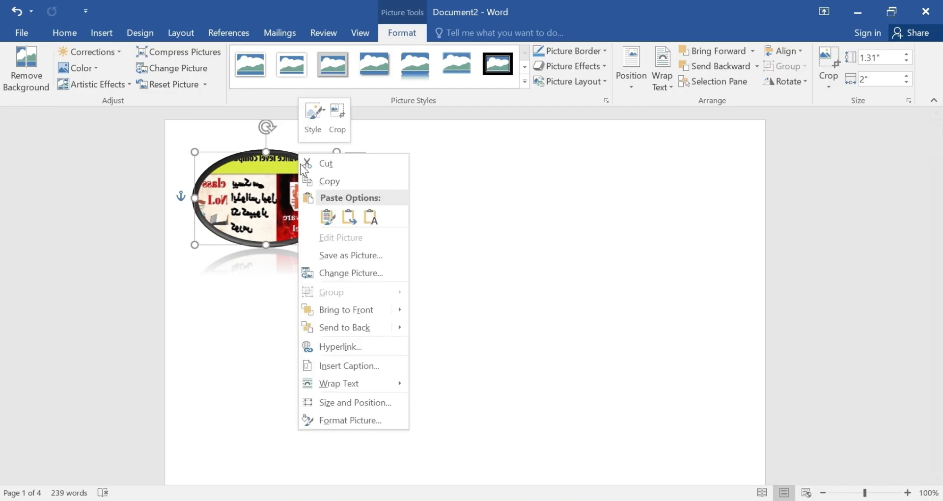
left_click(317, 163)
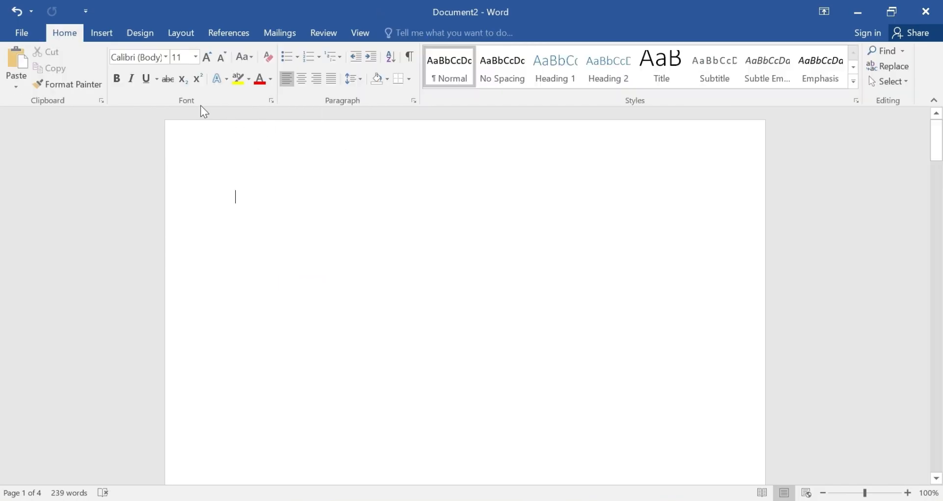
- Draw a text box about 5.1" high by 6.83" wide across the first page
left_click(105, 35)
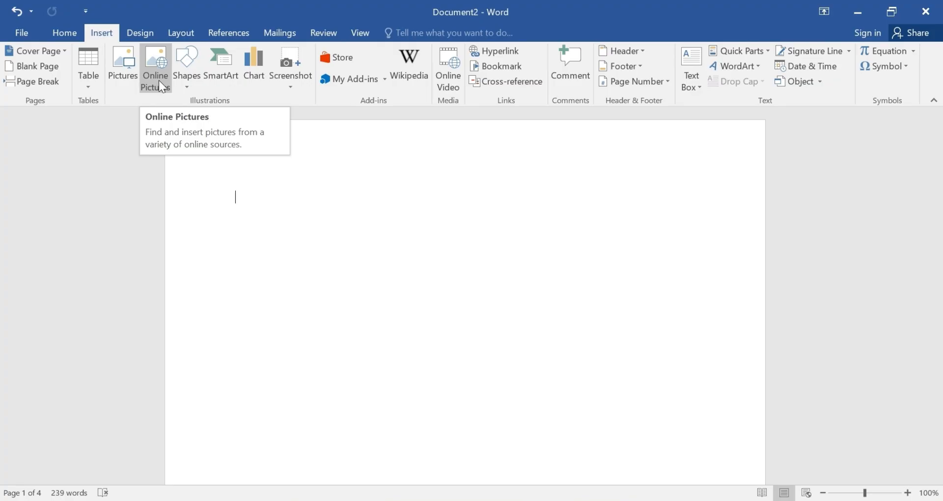
left_click(188, 84)
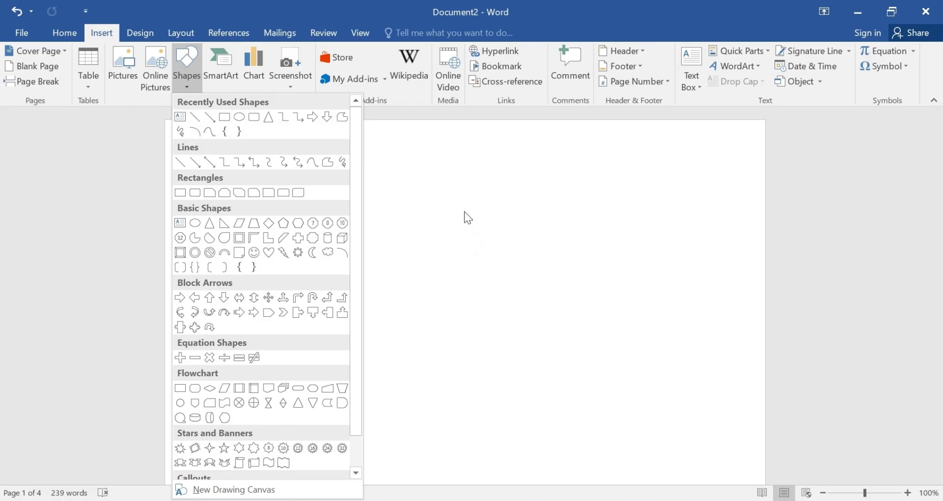
left_click(181, 115)
mouse_move(223, 167)
left_mouse_down()
mouse_move(388, 287)
mouse_move(588, 387)
mouse_move(706, 492)
mouse_move(707, 469)
left_mouse_up()
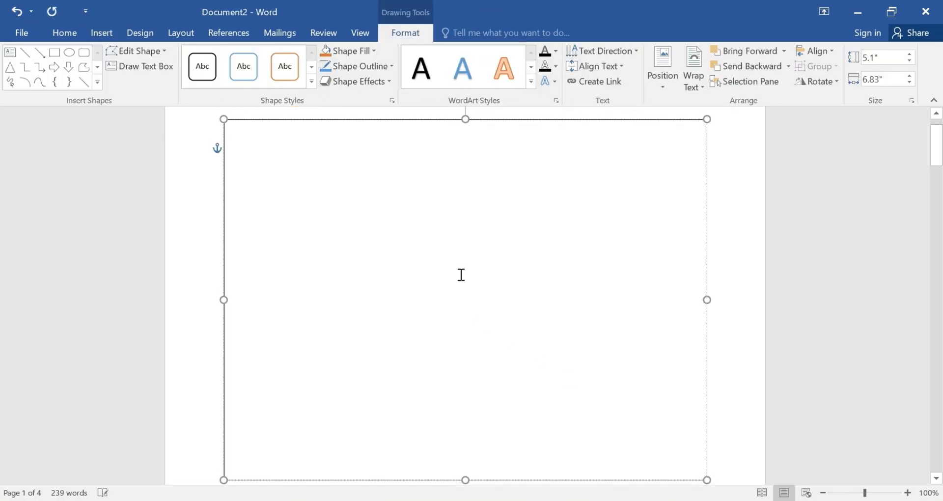
scroll(458, 295, "down", 2)
scroll(398, 293, "up", 4)
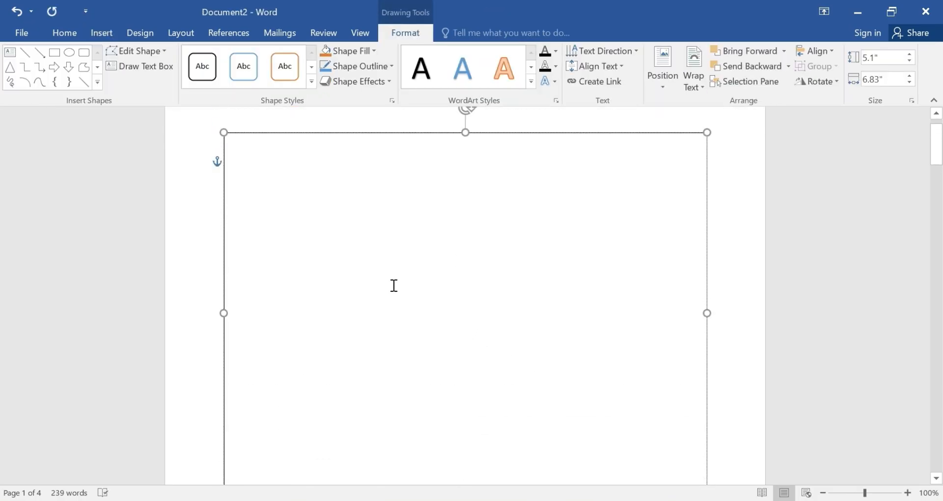
- Apply the black gradient theme style from the last row of theme styles to the text box
left_click(311, 81)
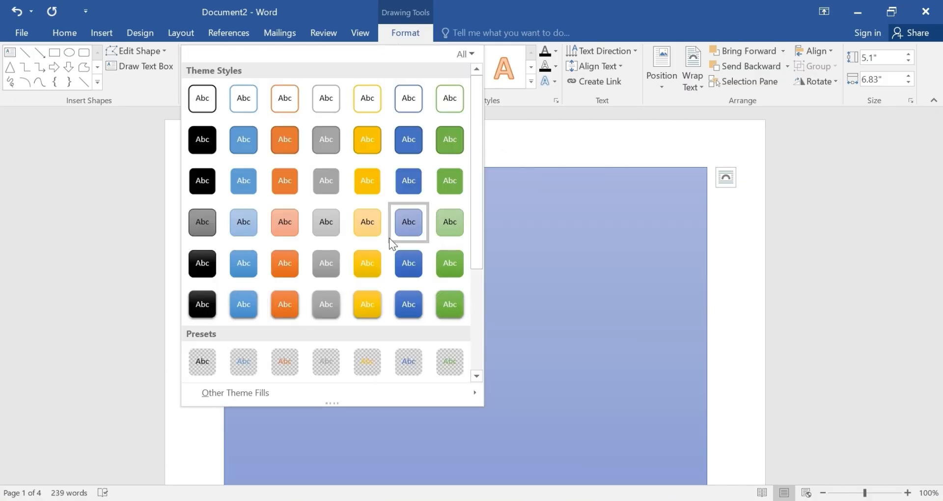
scroll(389, 238, "down", 3)
scroll(387, 233, "down", 1)
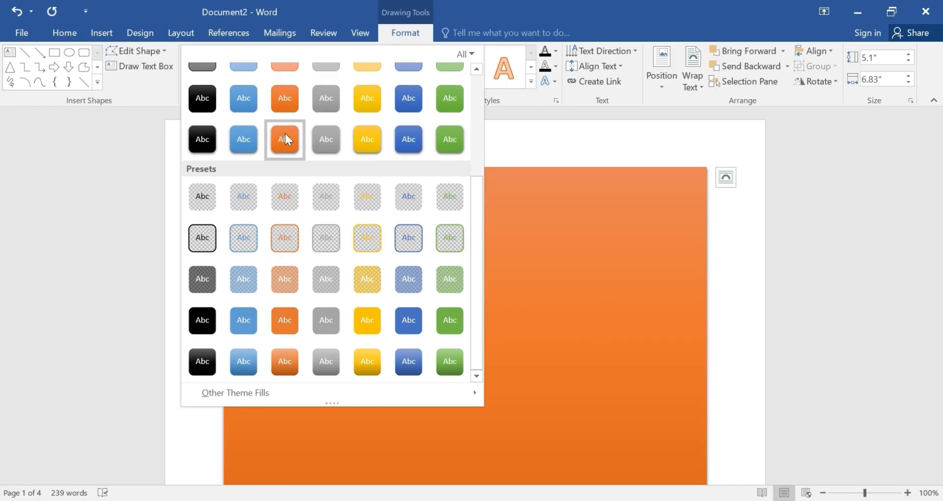
scroll(284, 140, "up", 4)
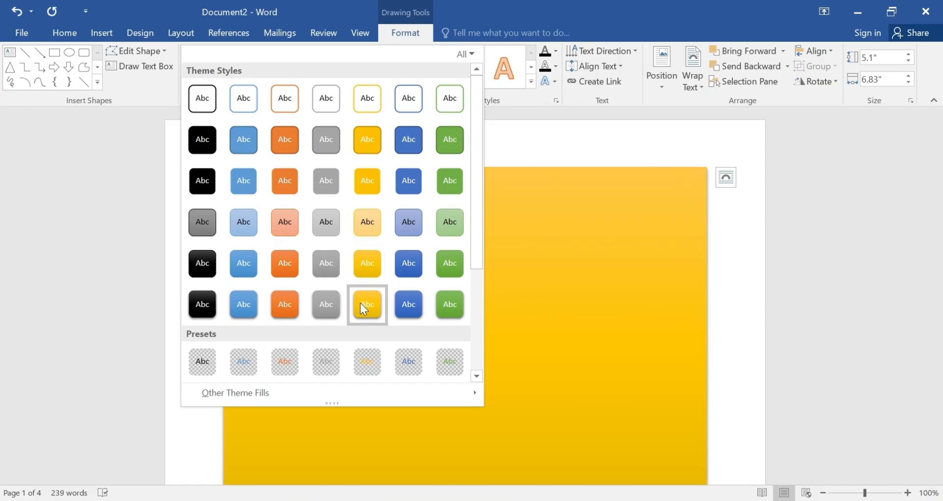
left_click(212, 313)
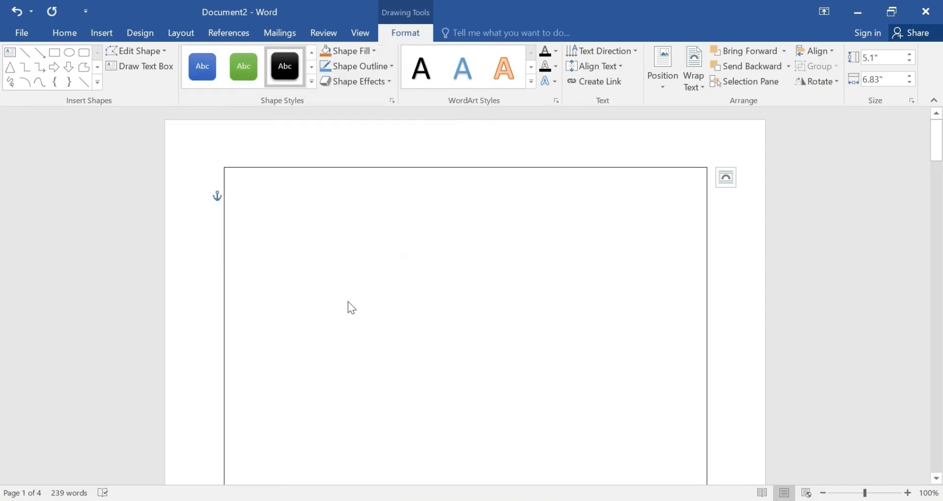
scroll(402, 290, "down", 3)
scroll(392, 268, "up", 3)
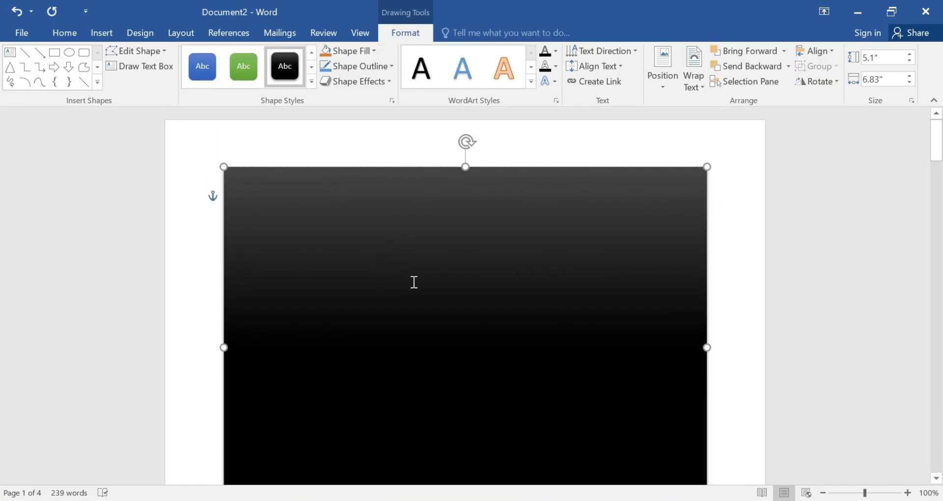
scroll(447, 307, "down", 3)
scroll(445, 296, "up", 3)
- Enter a line of random filler characters in the black text box and erase it completely
type("turyt")
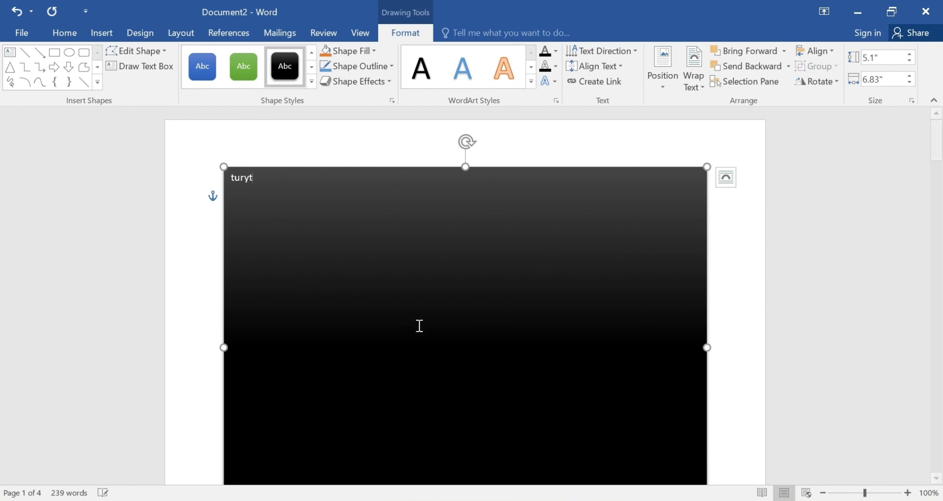
type("ttt86rtuty9")
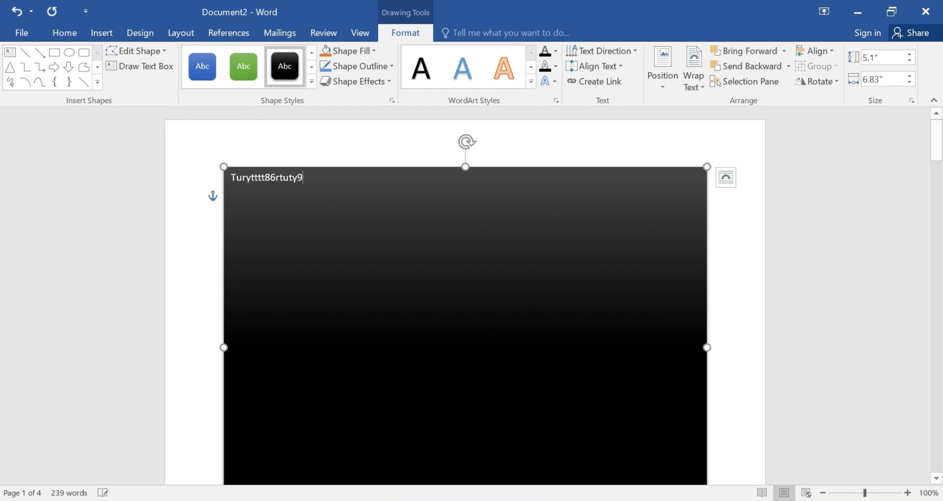
type("ktfy7hjjwe7r78")
key("BackSpace")
key("BackSpace")
key("BackSpace")
key("BackSpace")
key("BackSpace")
key("BackSpace")
key("BackSpace")
key("BackSpace")
key("BackSpace")
key("BackSpace")
key("BackSpace")
key("BackSpace")
key("BackSpace")
key("BackSpace")
key("BackSpace")
key("BackSpace")
key("BackSpace")
key("BackSpace")
key("BackSpace")
key("BackSpace")
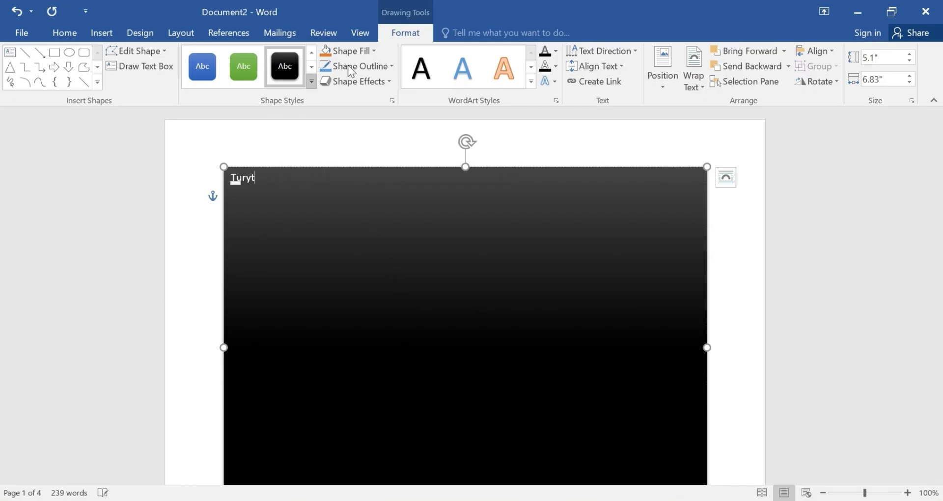
key("BackSpace")
key("BackSpace")
key("BackSpace")
key("BackSpace")
key("BackSpace")
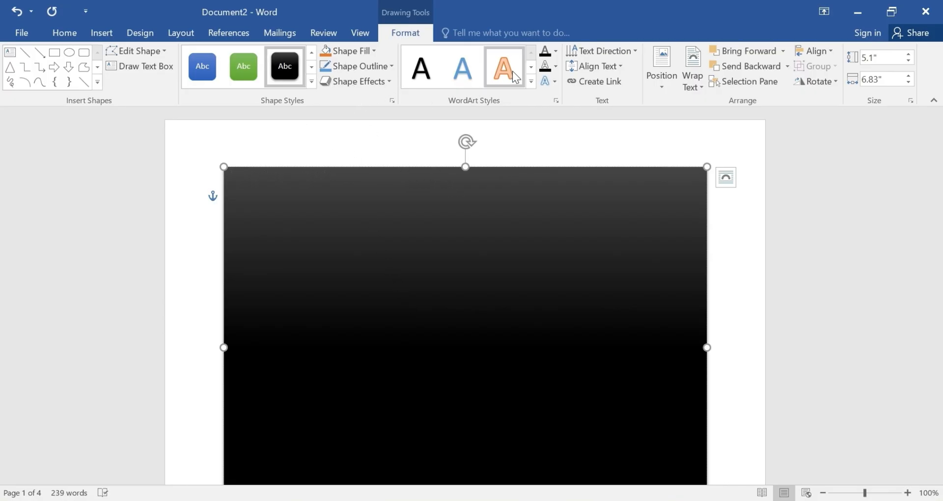
- Paste the copied five sample paragraphs into the empty black text box
left_click(532, 82)
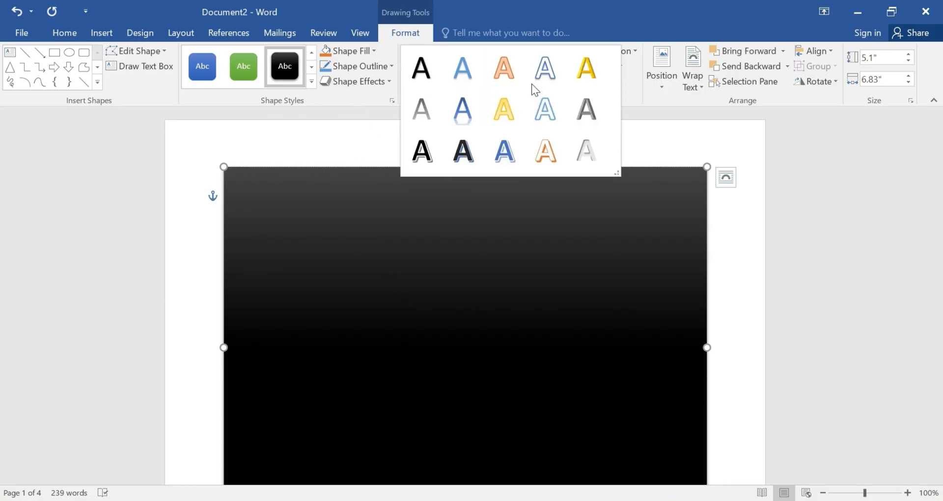
left_click(472, 237)
key("ctrl+v")
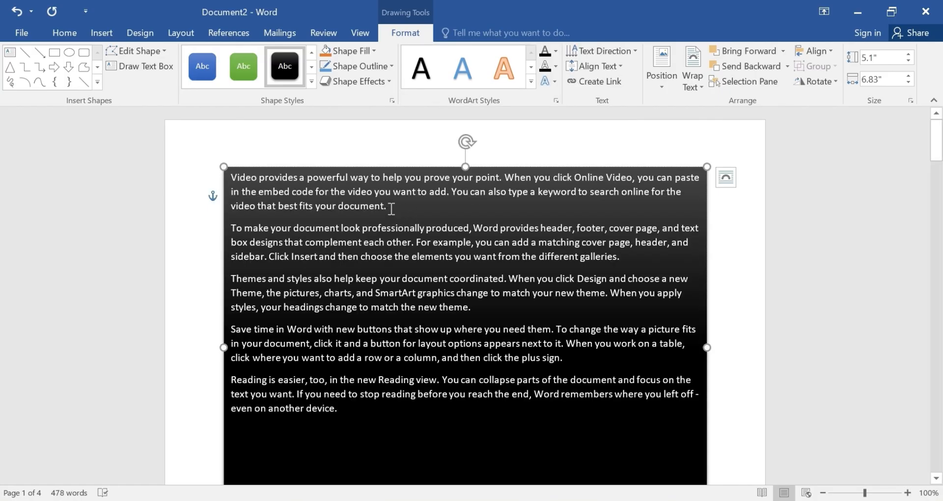
- Try the orange outlined WordArt style on the text box's first paragraph and replace it with the plain blue fill style
triple_click(323, 203)
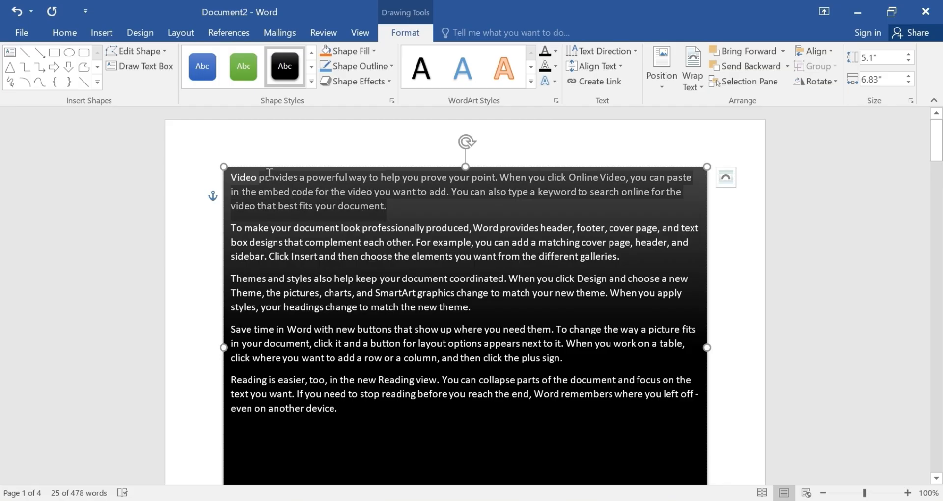
left_click(508, 73)
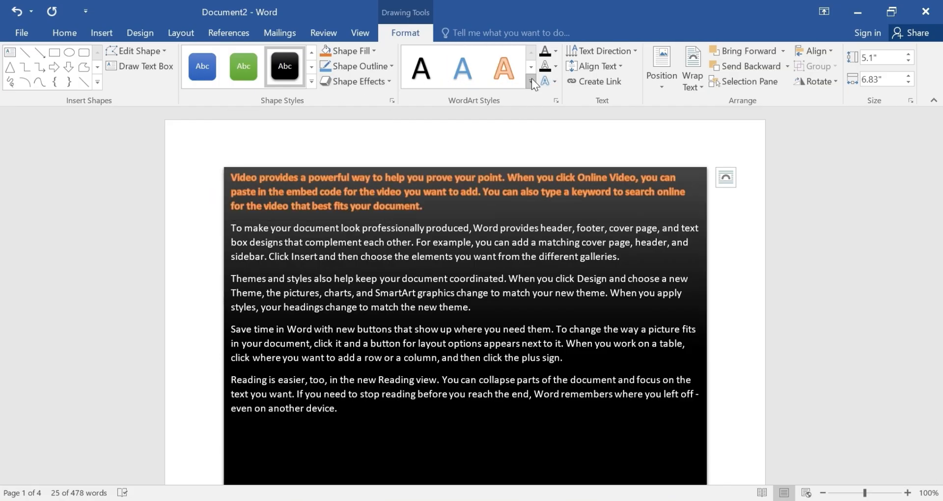
left_click(530, 82)
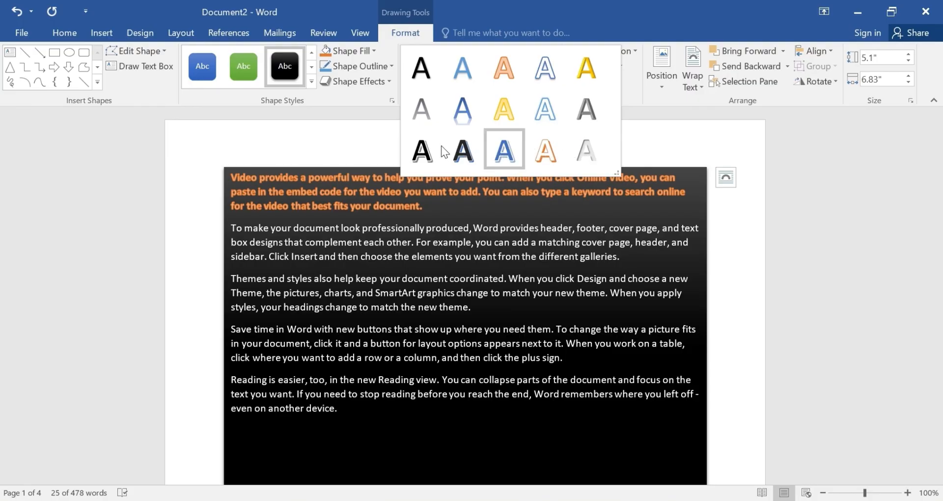
left_click(429, 114)
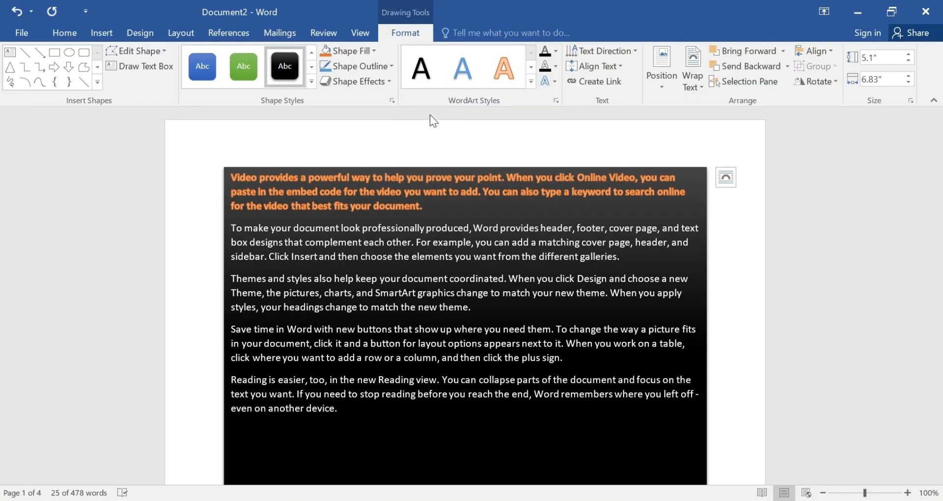
left_click(530, 81)
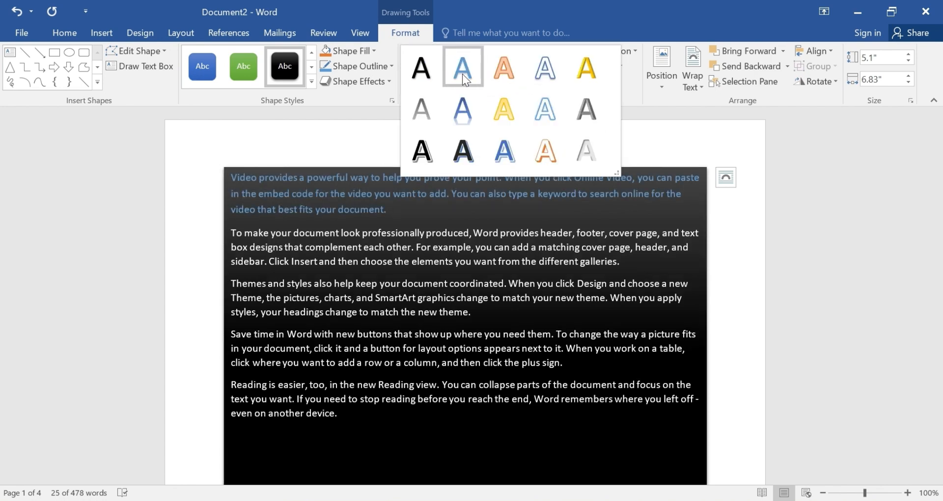
left_click(461, 73)
left_click(494, 336)
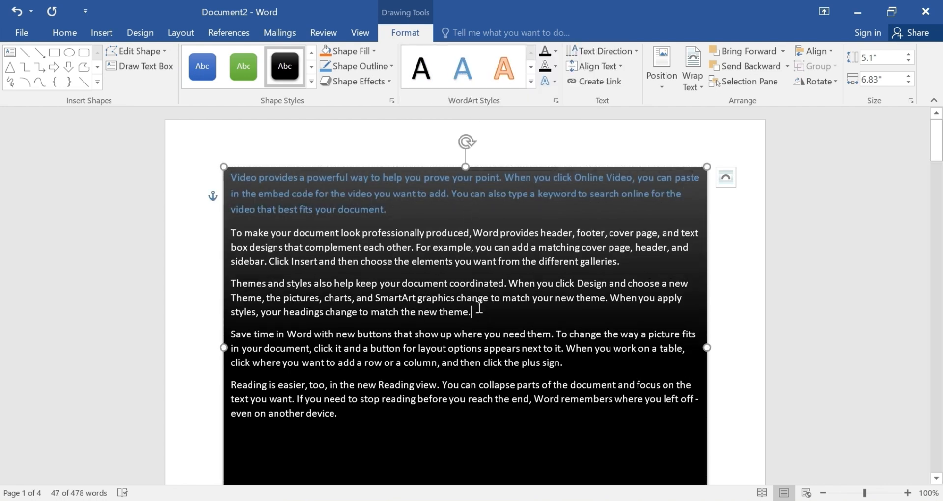
- Give the text box a dark blue shape outline with a weight of 6 pt
left_click(391, 69)
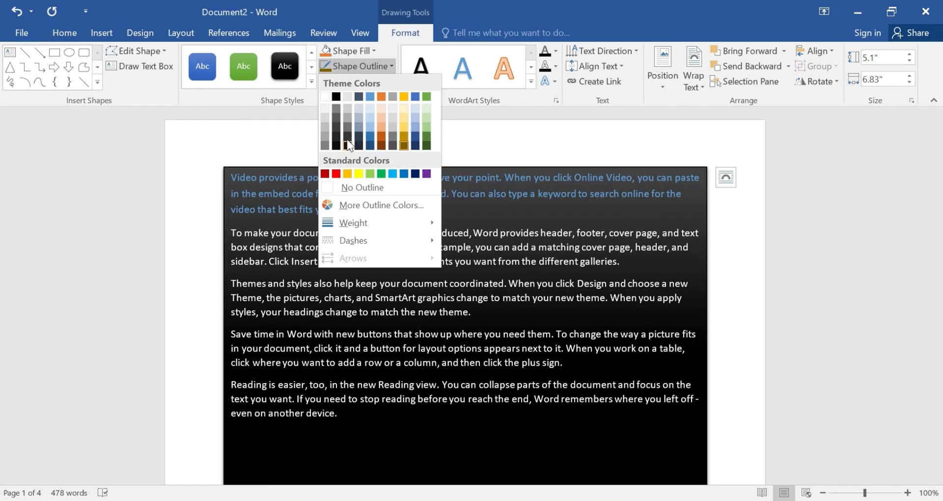
left_click(371, 143)
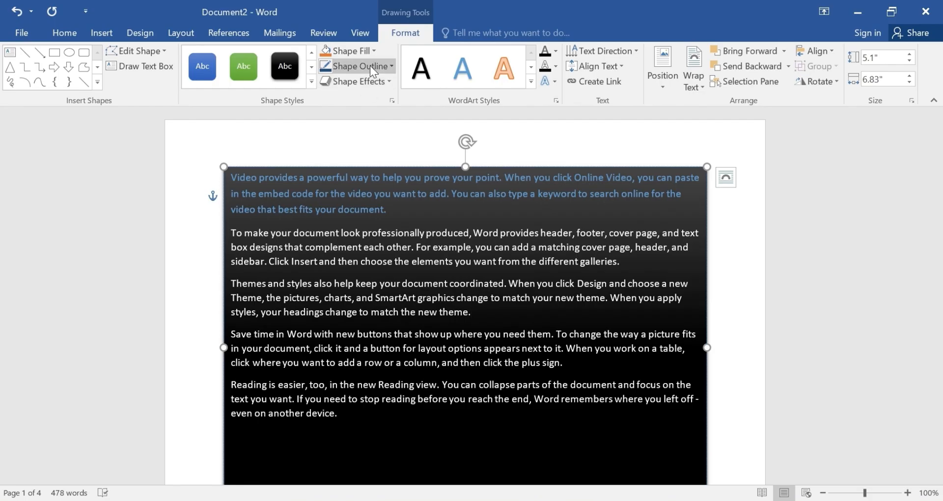
left_click(388, 69)
mouse_move(384, 224)
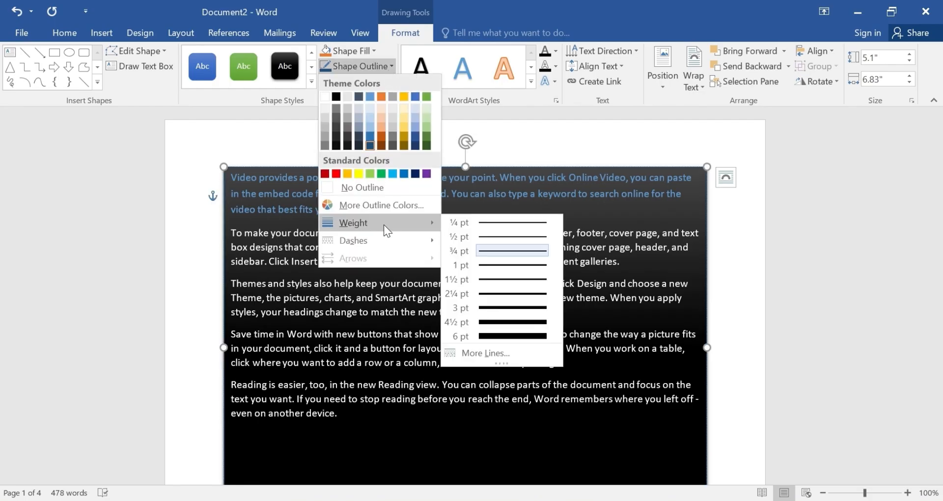
left_click(511, 337)
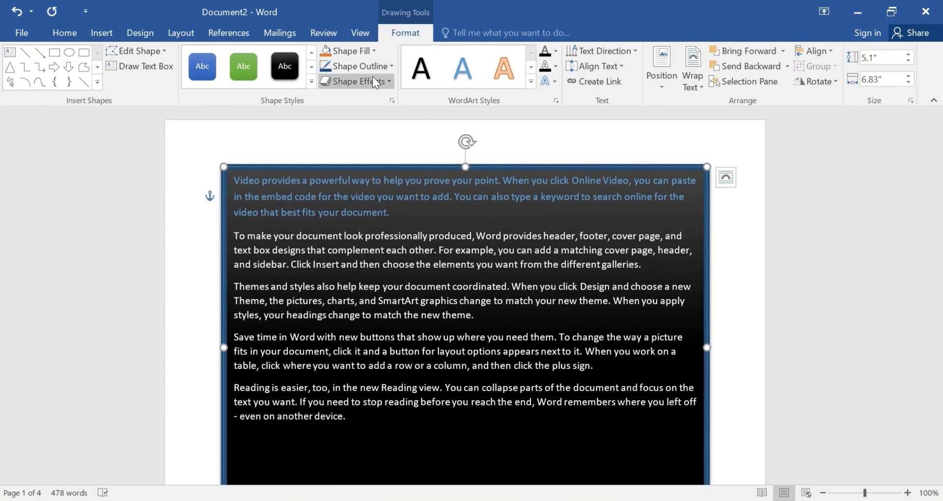
- Change the text box's outline to the dash style with short, closely spaced dashes
left_click(391, 66)
mouse_move(379, 239)
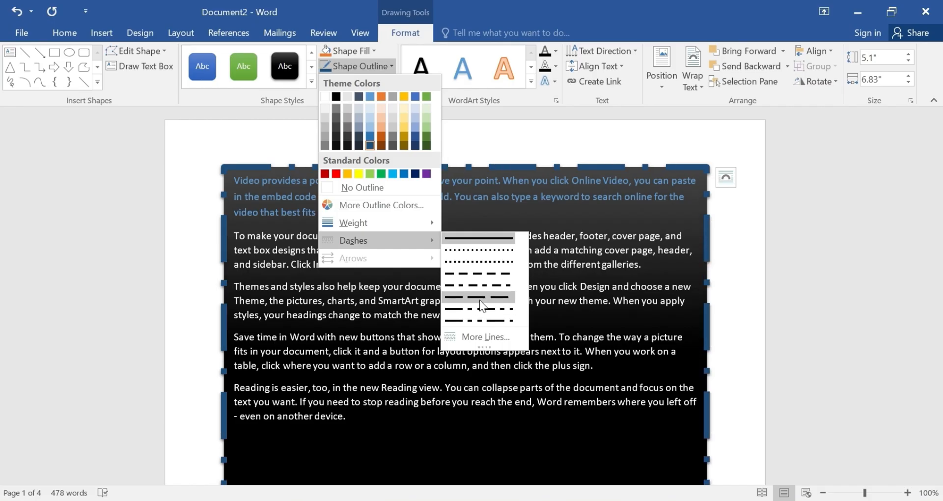
left_click(486, 262)
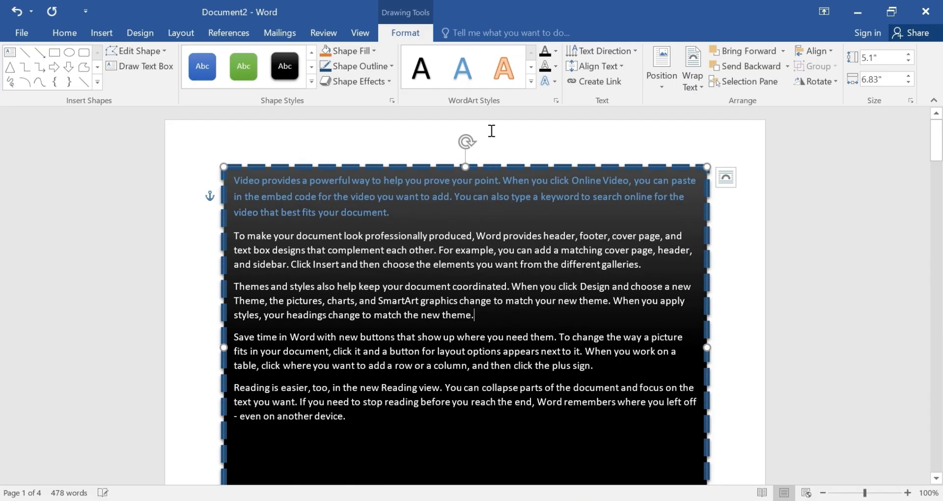
- Extend the text box downwards until it is about 6.61" high
scroll(344, 221, "down", 3)
scroll(385, 282, "up", 3)
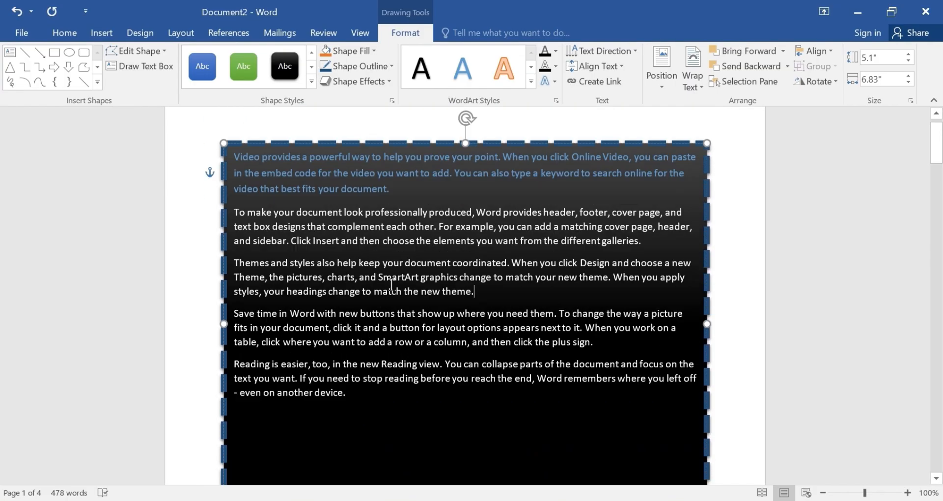
scroll(441, 361, "down", 3)
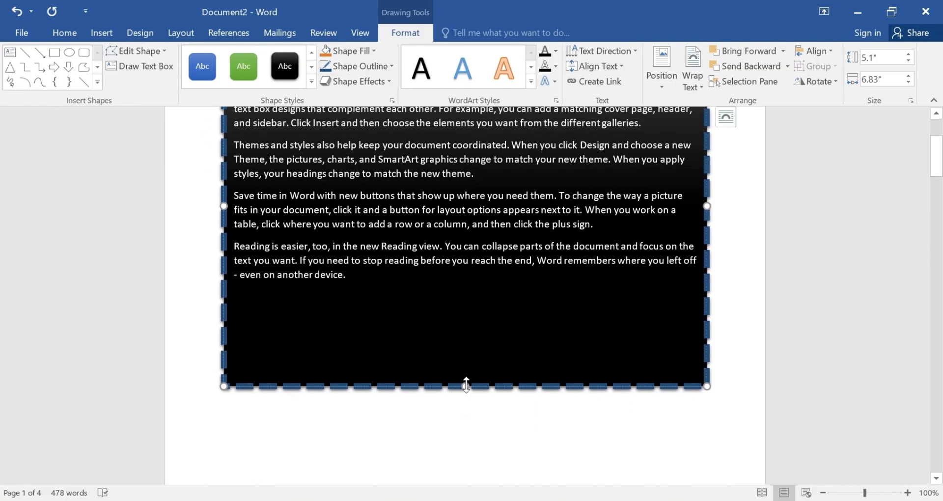
left_click_drag(466, 409, 466, 482)
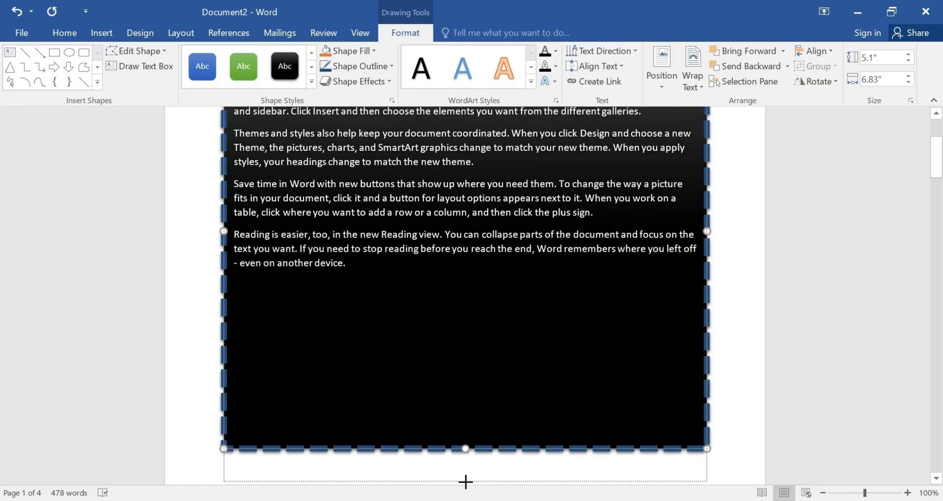
scroll(381, 260, "up", 2)
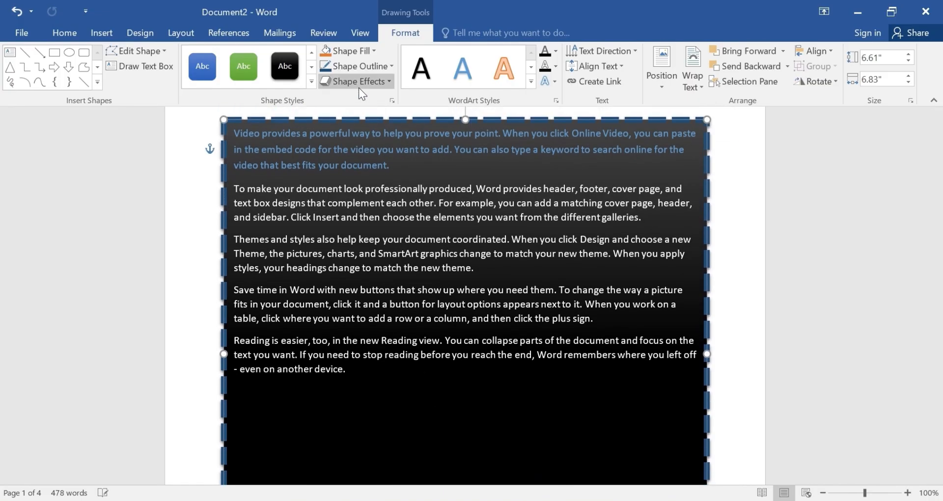
- Apply the Parallel 3-D rotation preset that lays the text box flat with its top face up
left_click(363, 81)
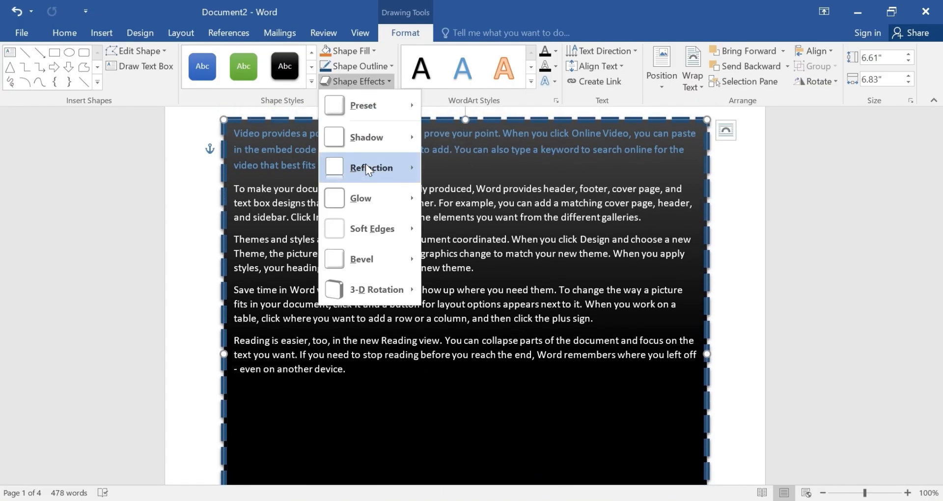
mouse_move(369, 111)
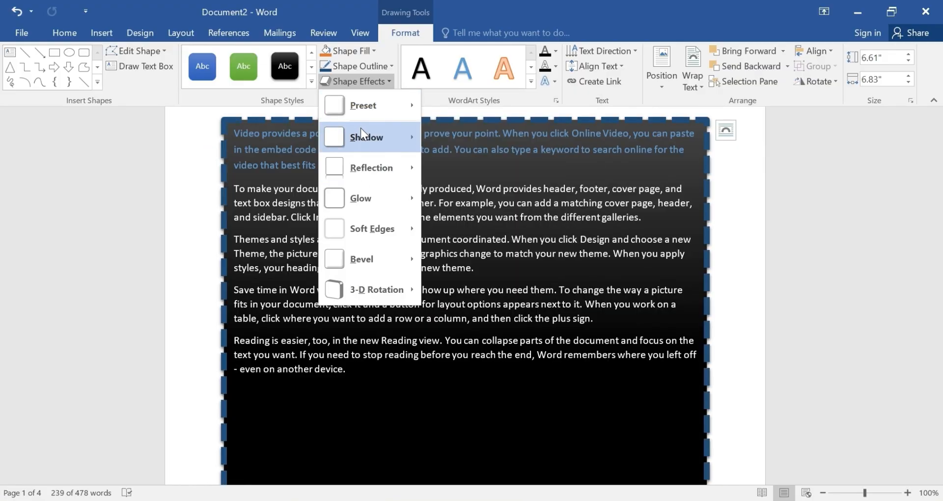
mouse_move(361, 128)
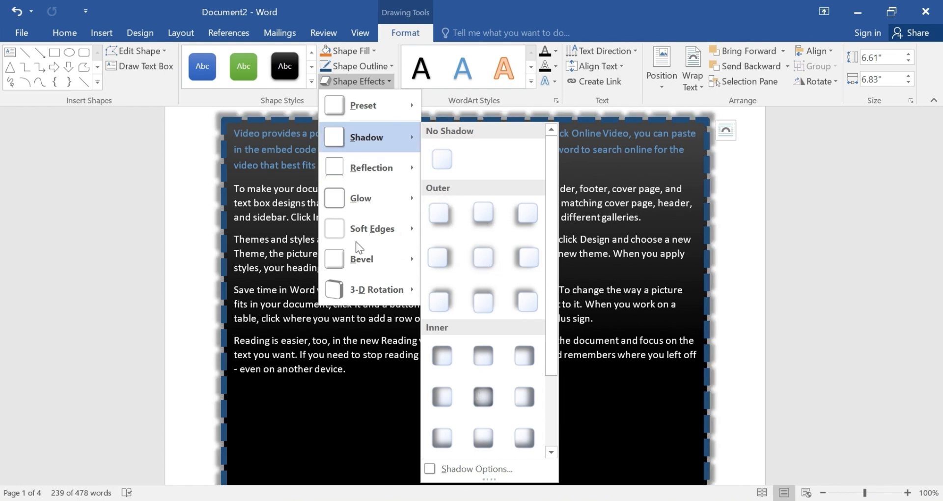
mouse_move(382, 285)
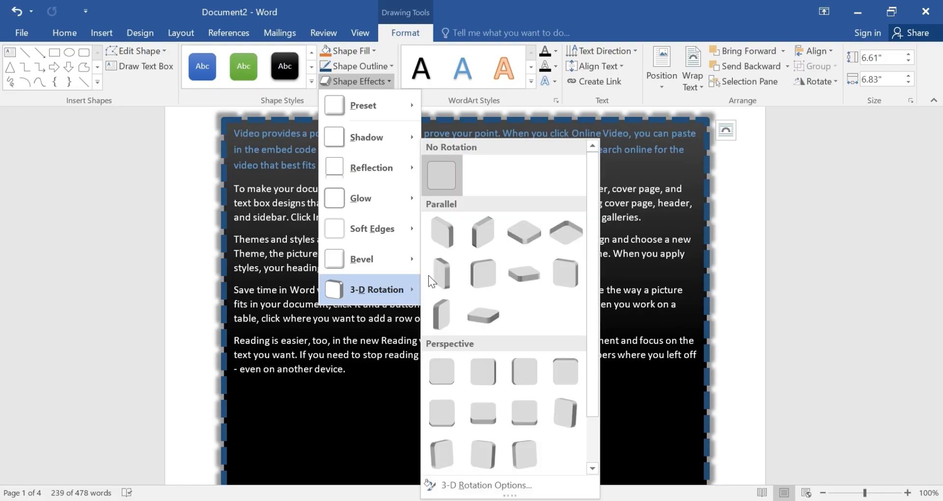
left_click(521, 277)
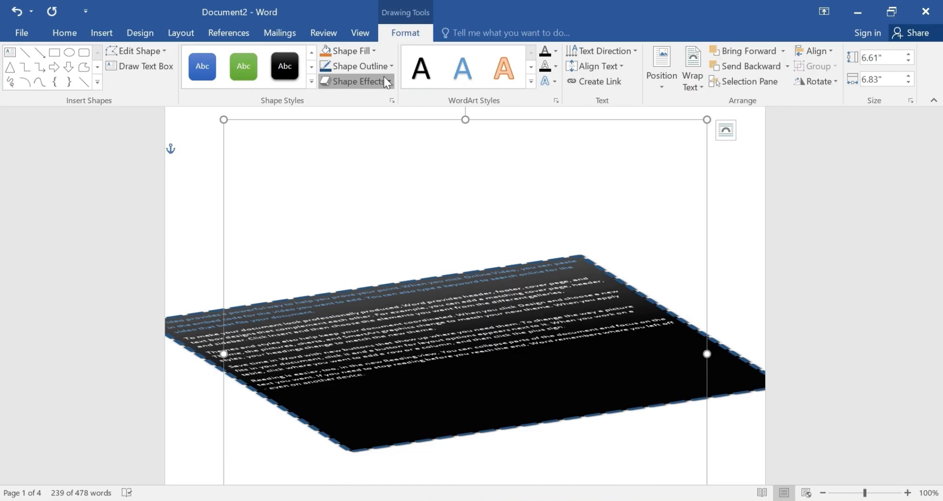
- Apply the centred Inner shadow effect to the rotated text box
left_click(384, 75)
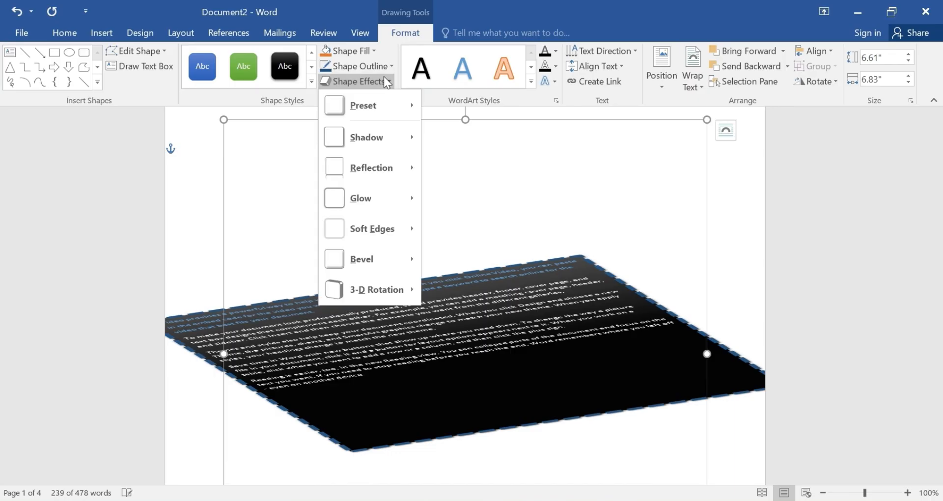
mouse_move(370, 137)
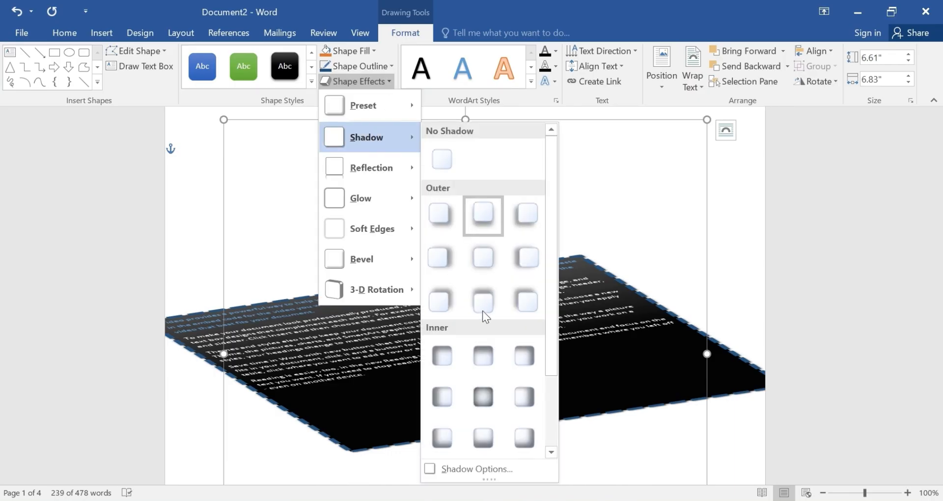
left_click(484, 393)
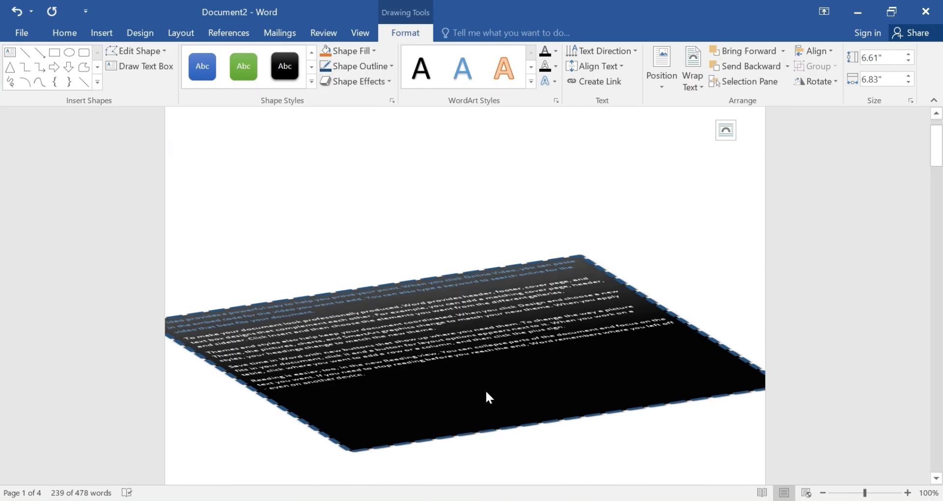
- Undo the inner shadow, the 3-D rotation and the height extension of the text box
left_click(383, 81)
left_click(448, 163)
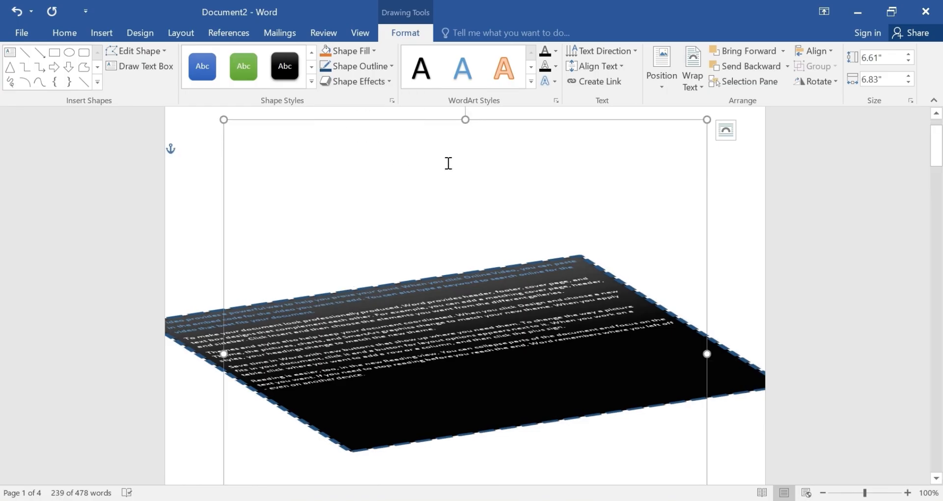
key("ctrl+z")
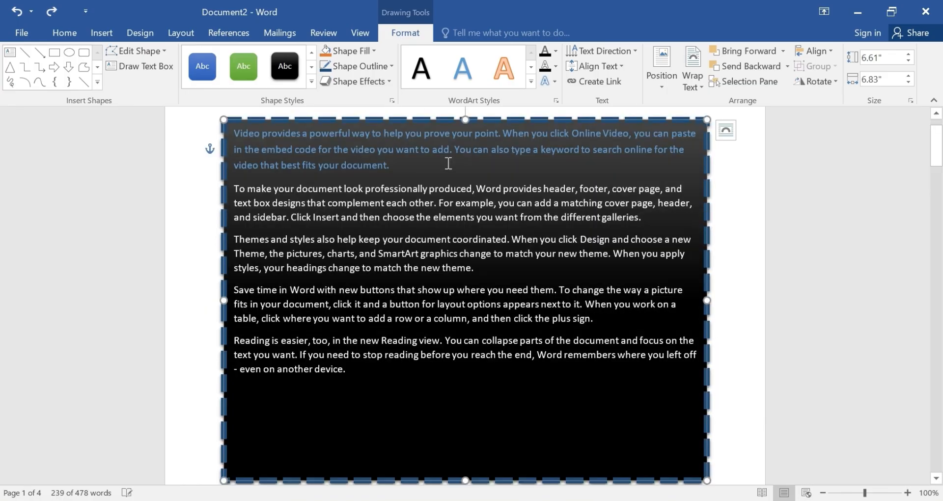
- Apply the largest yellow glow variation to the text box
left_click(385, 81)
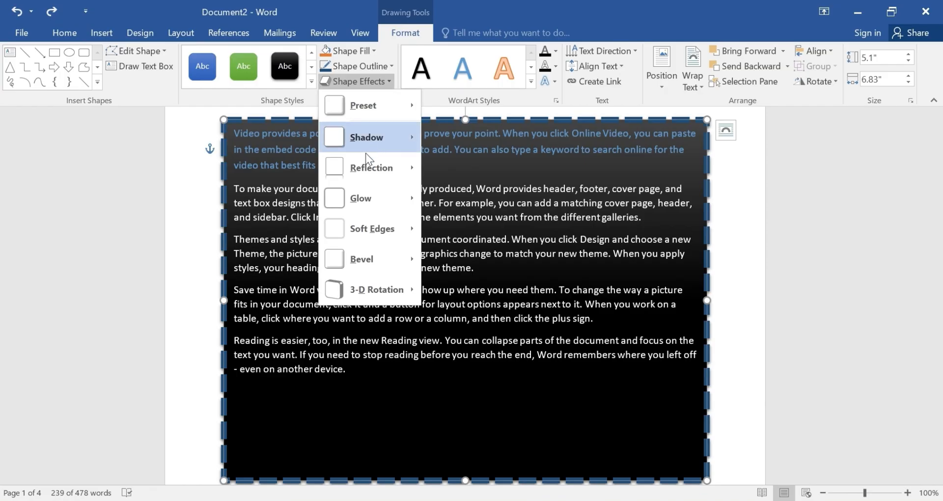
mouse_move(366, 194)
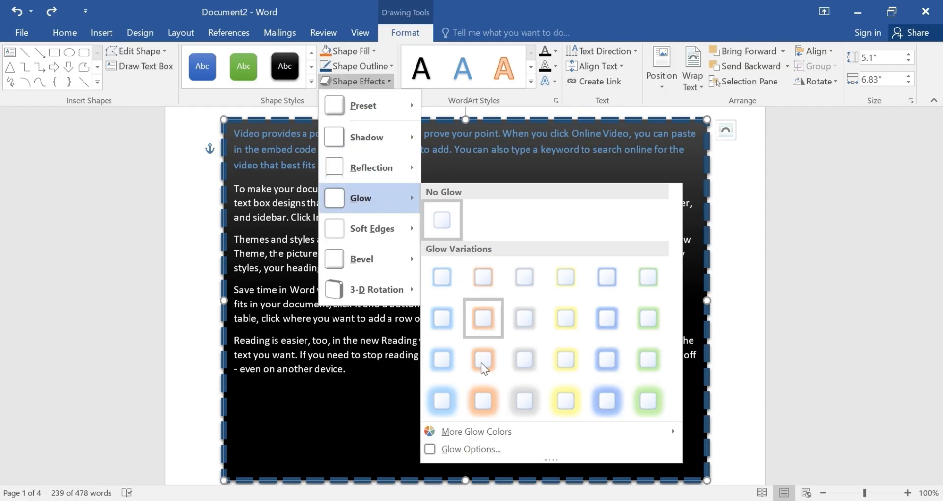
left_click(564, 398)
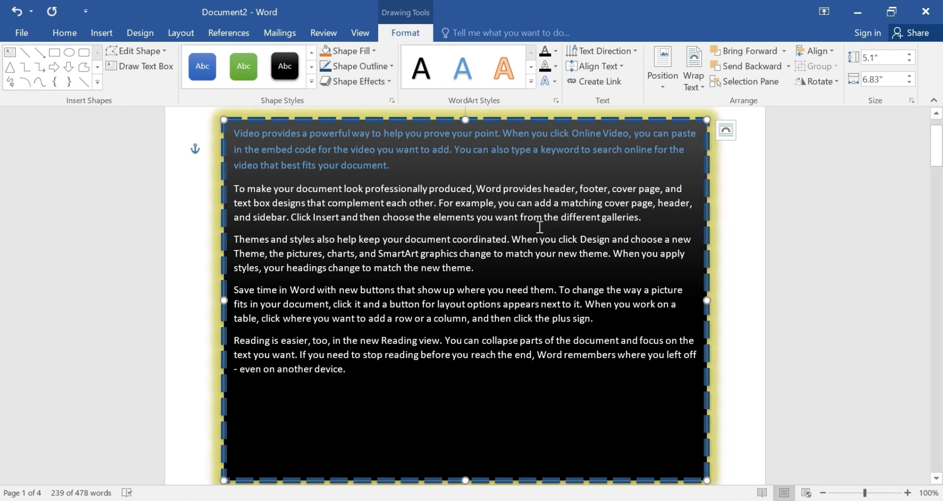
- Examine the whole text box with its glow and dashed outline, and deselect it to view it without handles
scroll(553, 236, "down", 1)
scroll(553, 237, "down", 2)
scroll(545, 240, "up", 3)
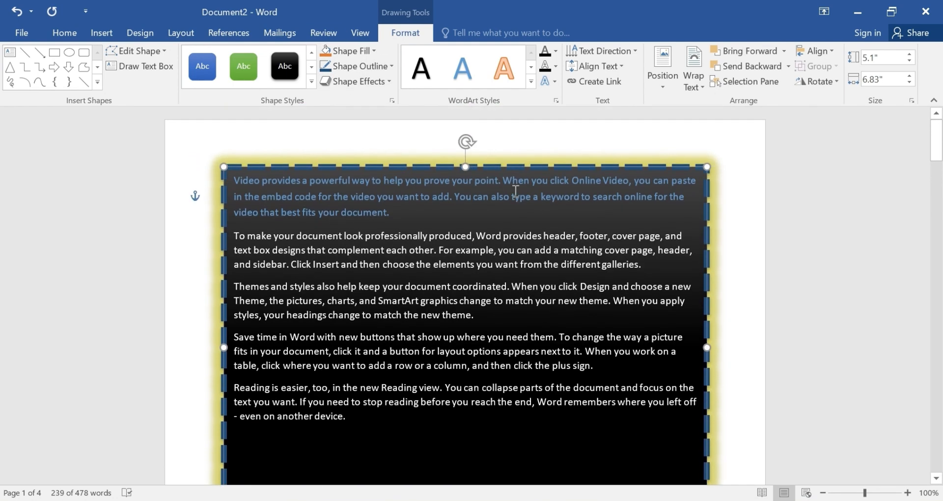
scroll(491, 177, "down", 1)
scroll(459, 165, "down", 2)
scroll(461, 158, "up", 3)
scroll(432, 201, "down", 2)
scroll(457, 187, "up", 2)
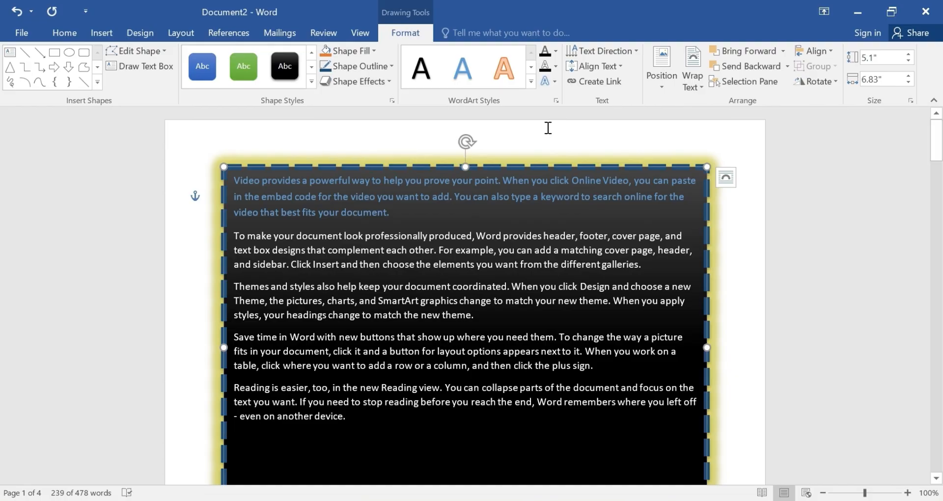
left_click(315, 145)
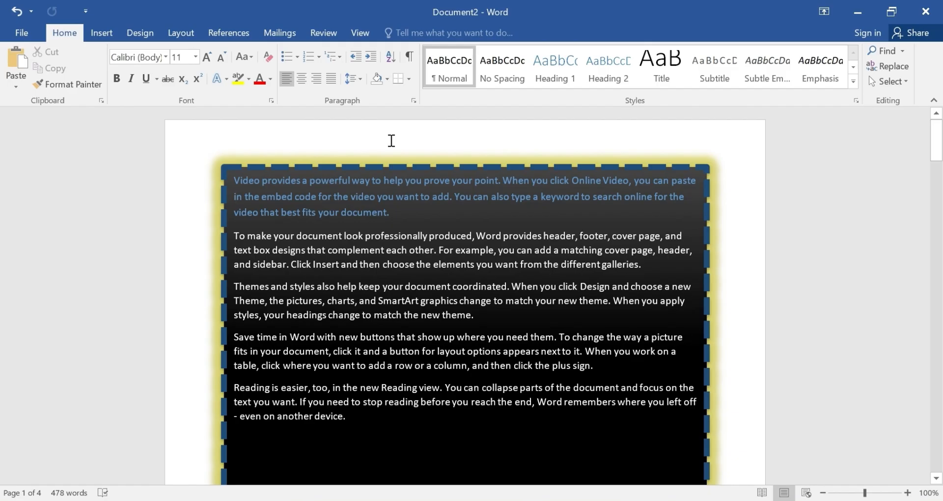
scroll(457, 211, "down", 2)
scroll(456, 211, "up", 2)
left_click(601, 497)
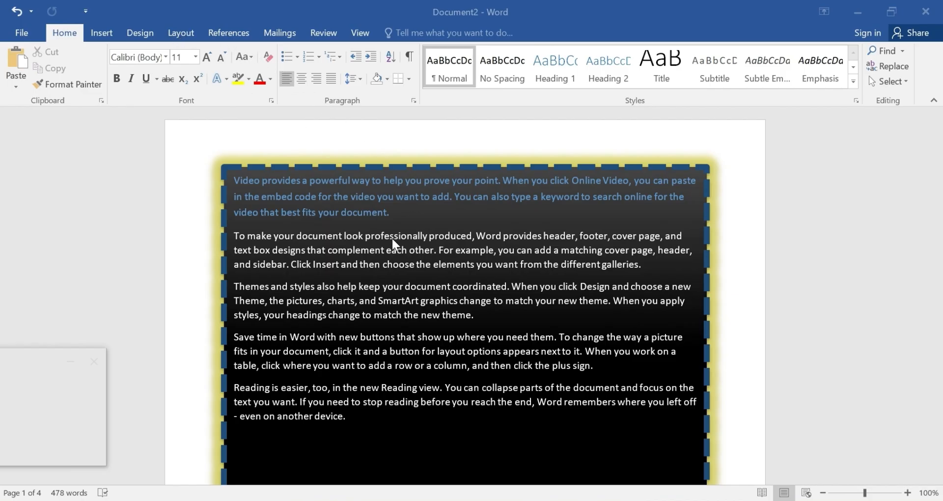
scroll(436, 219, "down", 2)
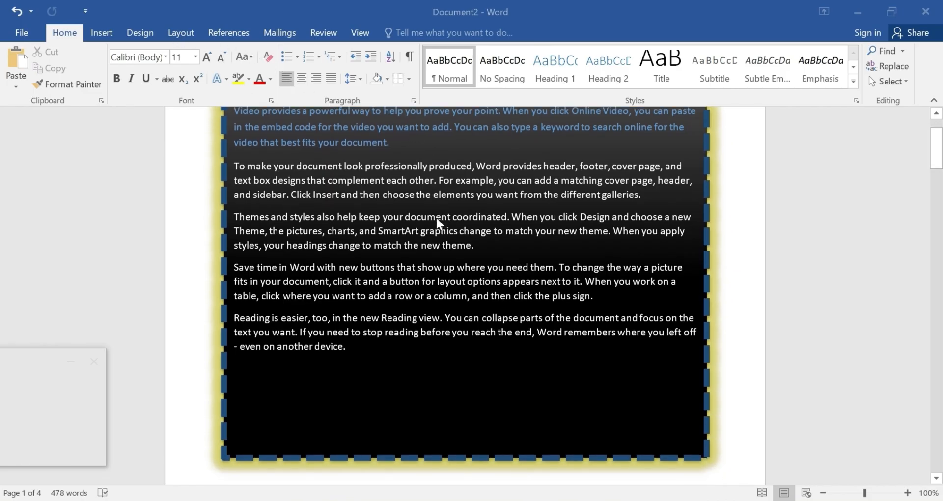
scroll(436, 219, "down", 1)
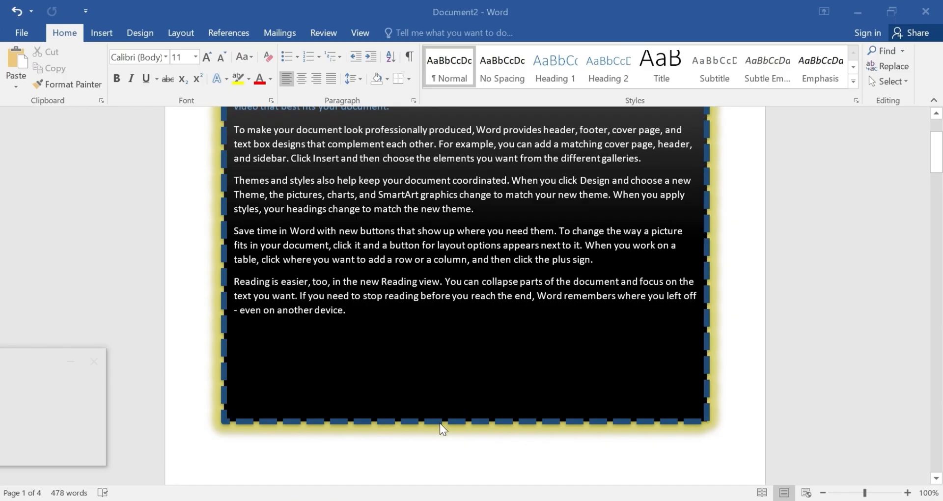
left_click(467, 400)
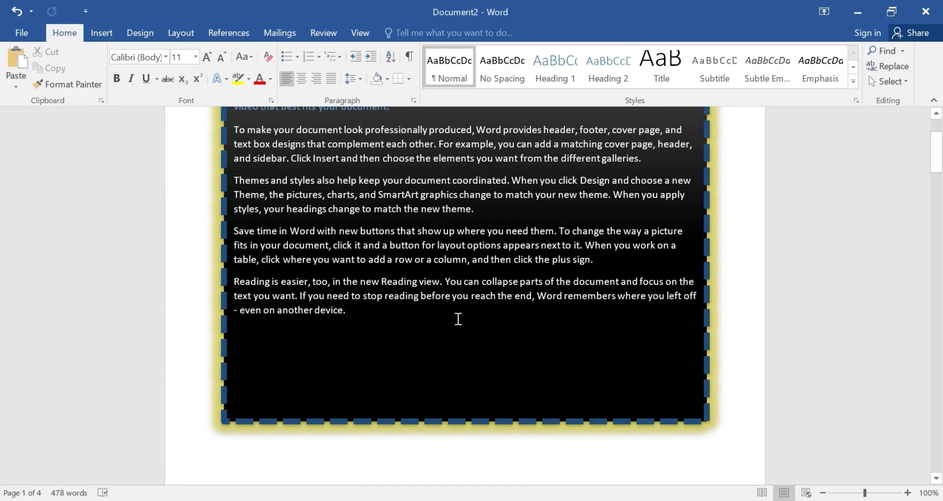
scroll(387, 226, "up", 2)
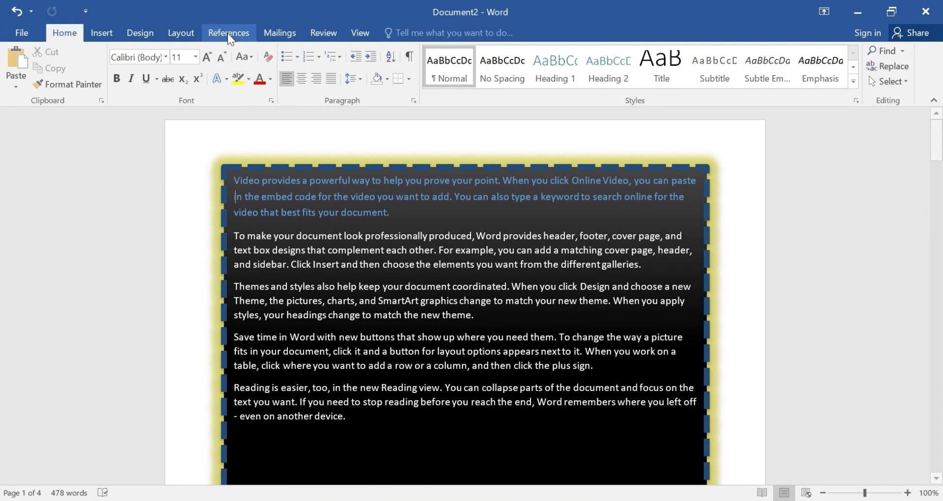
- Look over the shapes available for insertion and close the gallery without choosing one
left_click(99, 32)
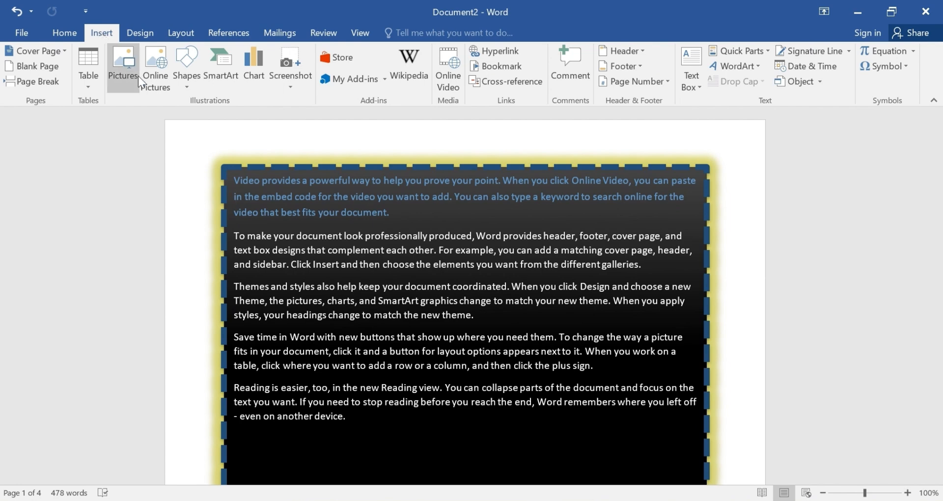
left_click(188, 87)
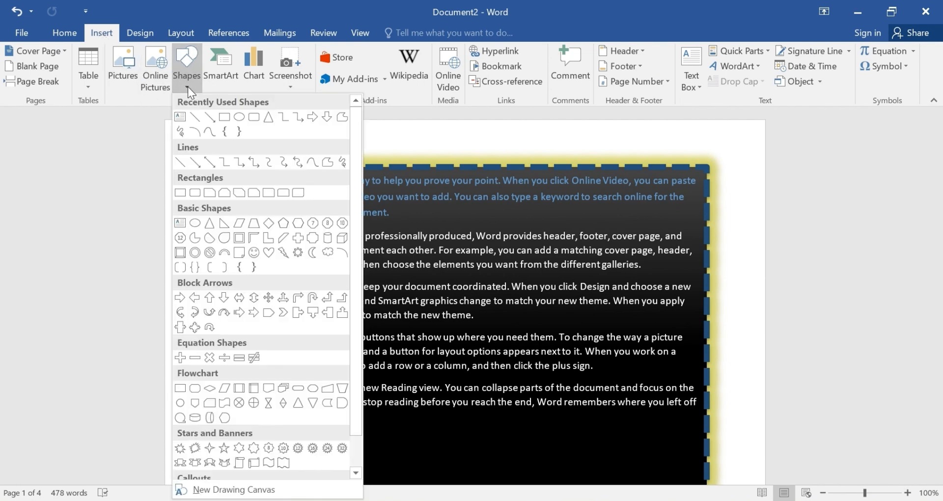
left_click(384, 131)
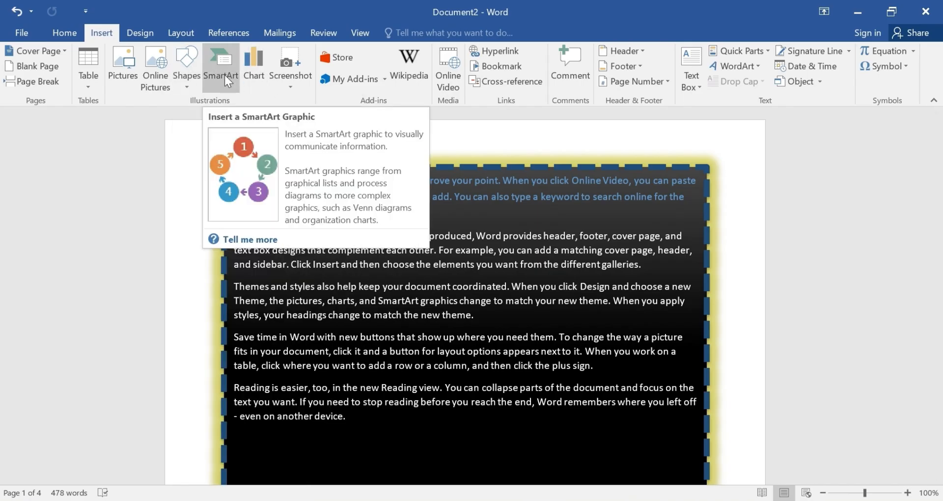
- Remove the glowing text box from the first page
left_click(477, 165)
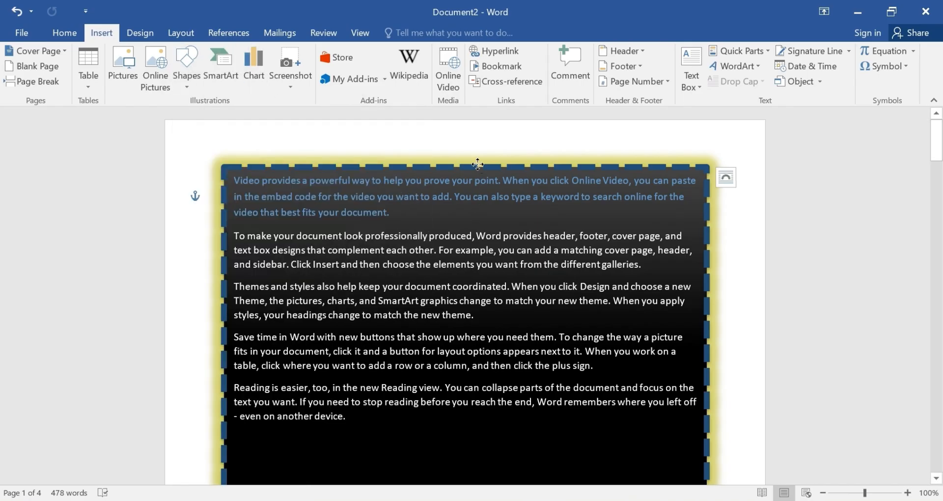
right_click(478, 166)
left_click(517, 176)
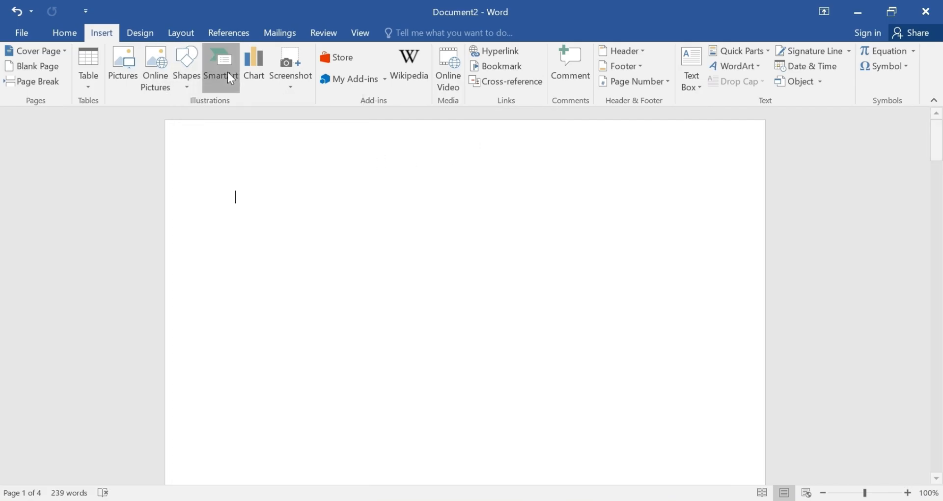
- Open the choice of SmartArt graphics and browse its categories from List through Process, Cycle and Hierarchy to Office.com
left_click(231, 79)
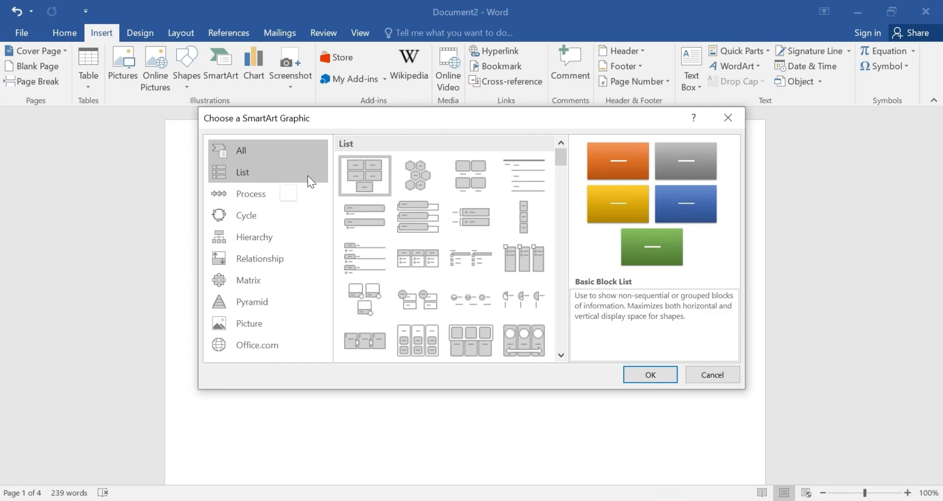
left_click(262, 170)
left_click(259, 188)
left_click(254, 220)
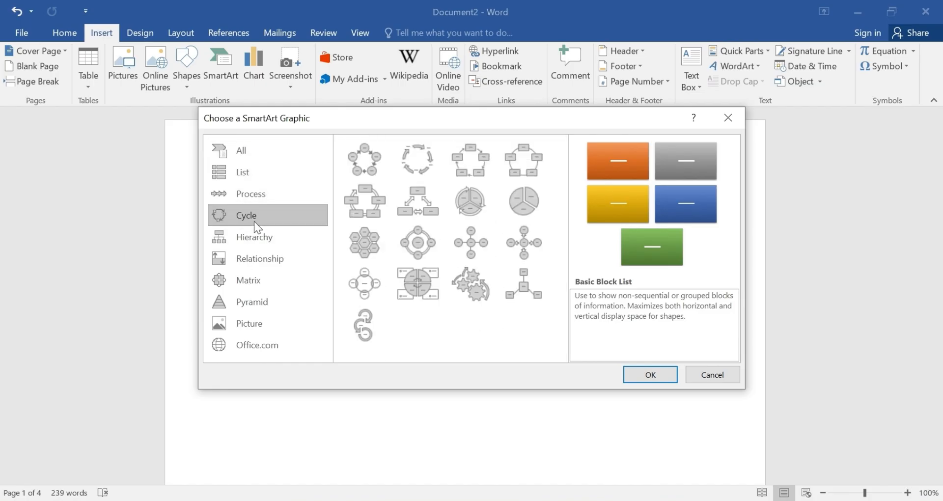
left_click(253, 236)
left_click(251, 256)
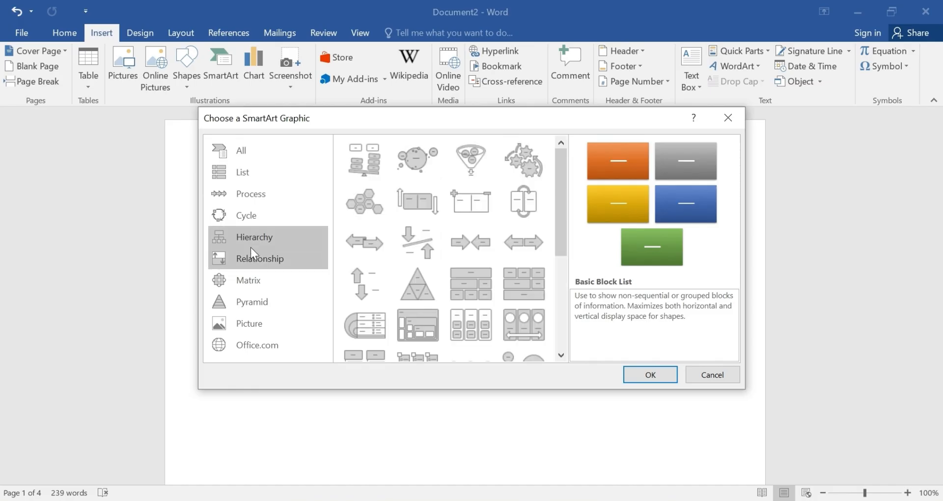
left_click(243, 279)
left_click(241, 302)
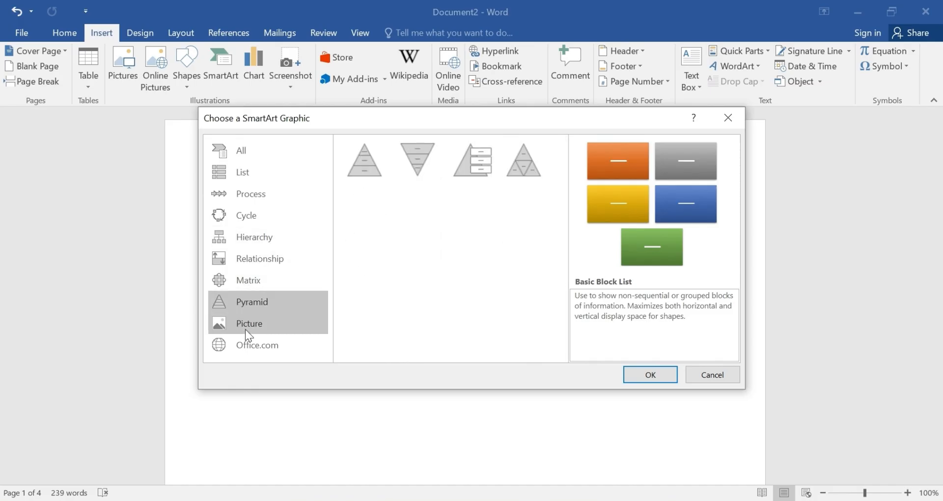
left_click(246, 326)
left_click(246, 344)
- Review the Pyramid, Matrix, Relationship and Picture layouts again and go back through the categories to the full SmartArt list
left_click(254, 297)
left_click(251, 280)
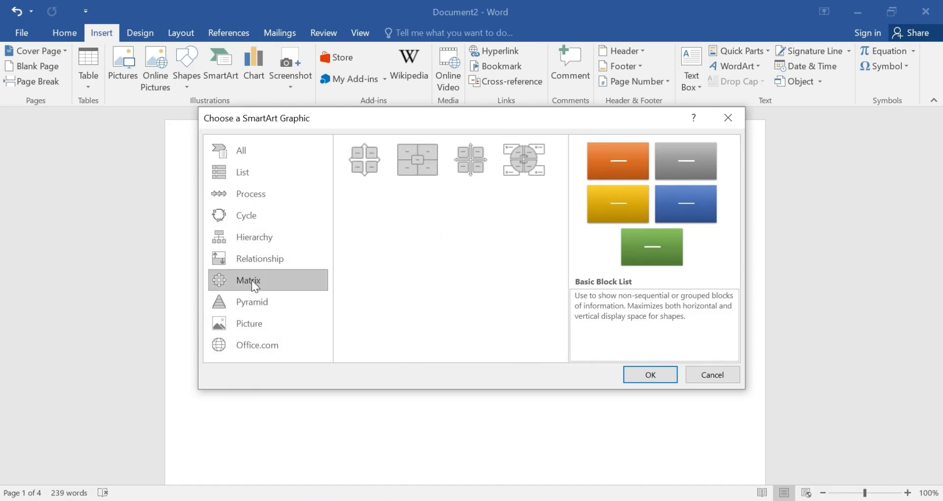
left_click(261, 261)
left_click(258, 322)
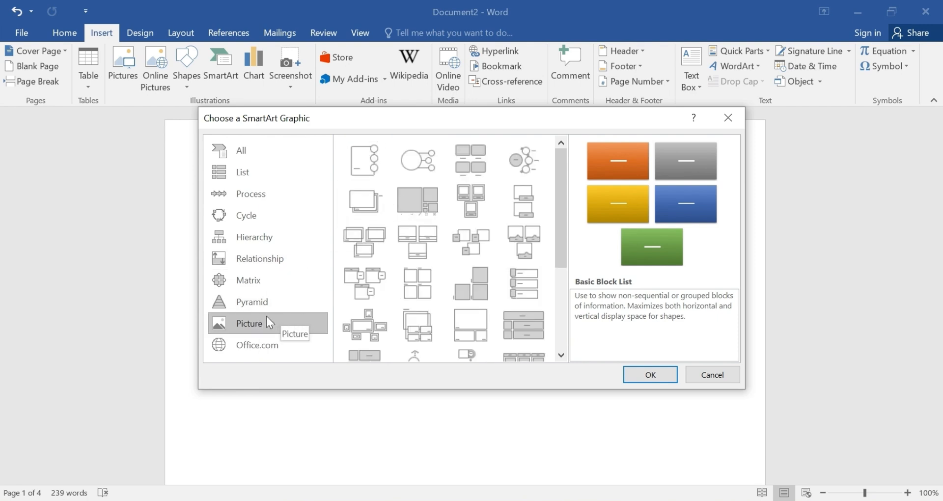
left_click(266, 302)
left_click(258, 278)
left_click(257, 260)
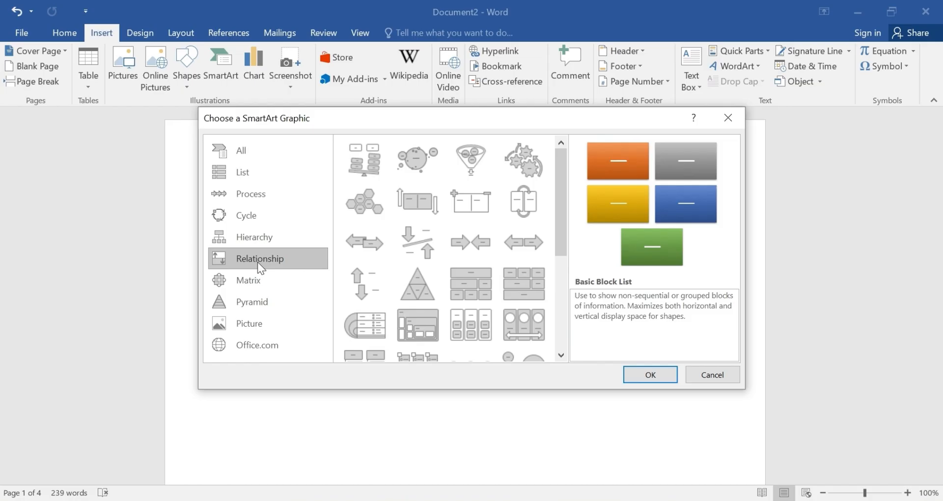
left_click(256, 232)
left_click(252, 214)
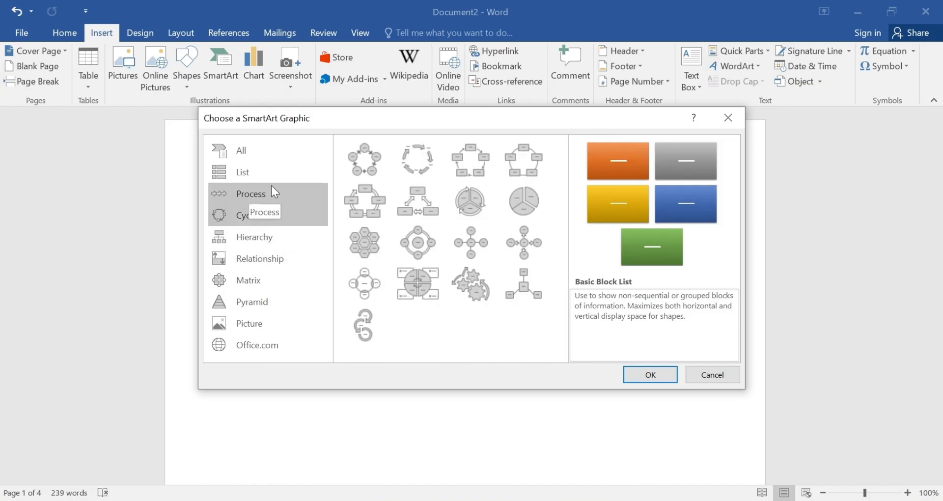
left_click(256, 174)
left_click(255, 148)
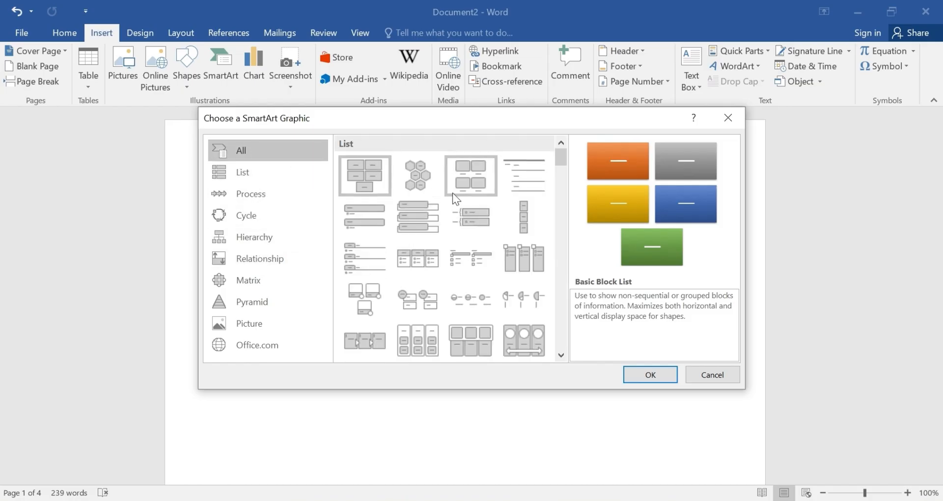
- Insert a Picture Accent List SmartArt graphic on the empty first page
scroll(459, 275, "down", 3)
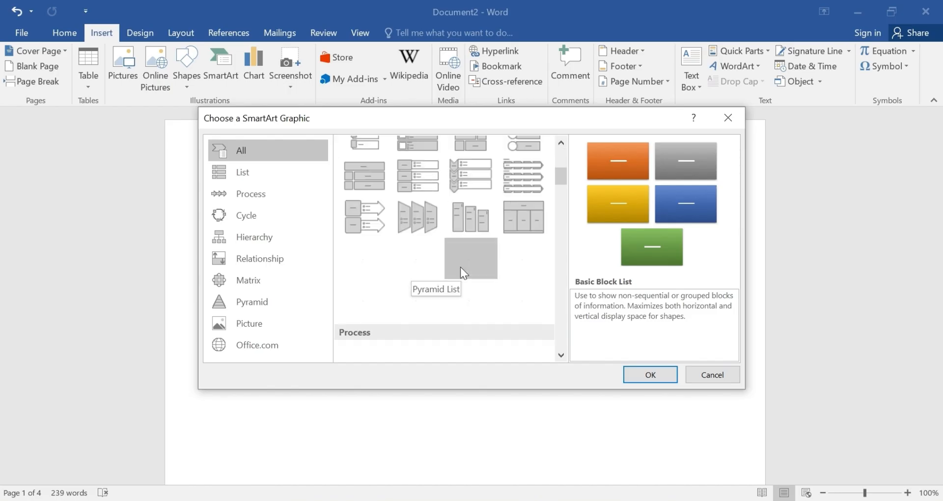
scroll(451, 254, "down", 2)
scroll(449, 251, "up", 5)
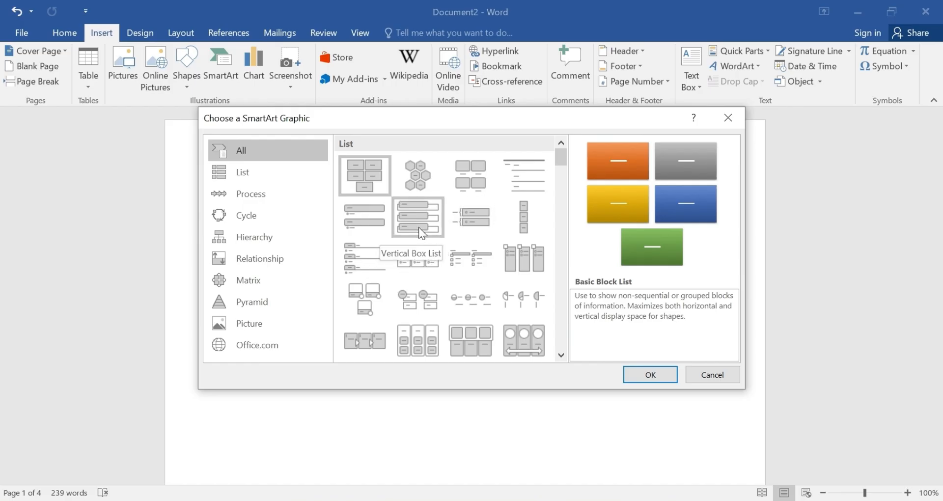
left_click(521, 262)
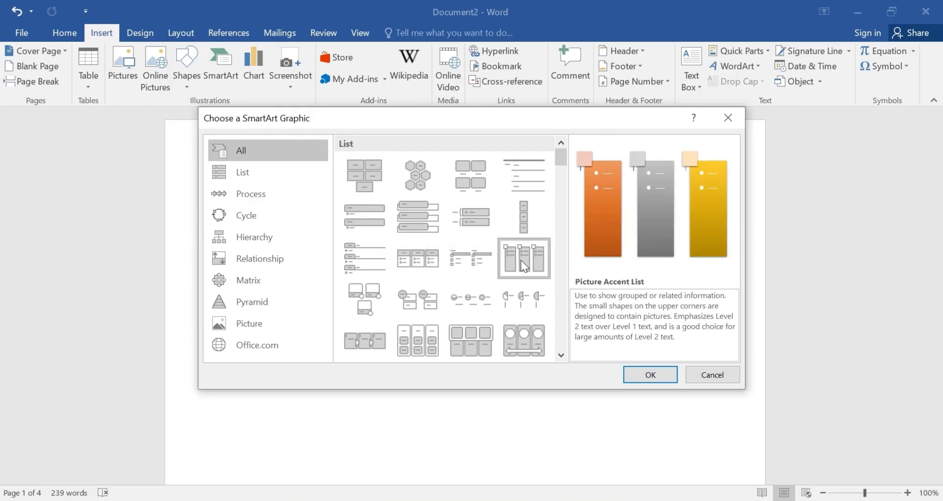
left_click(650, 375)
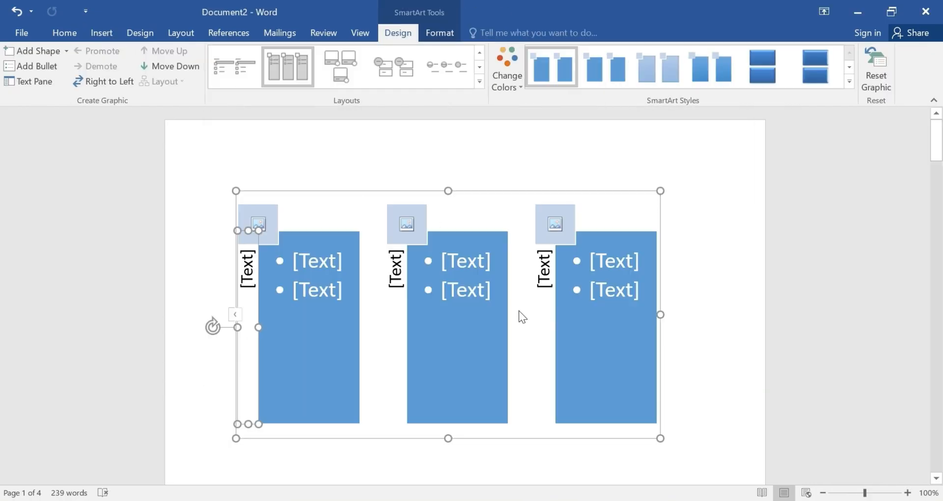
- Examine the vertical captions and bulleted text placeholders in the three columns of the Picture Accent List graphic
scroll(403, 290, "down", 2)
scroll(403, 289, "up", 2)
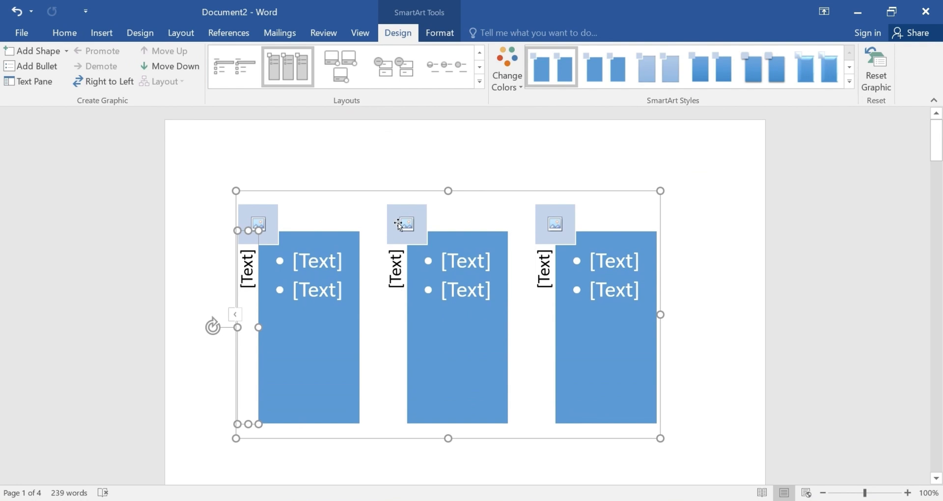
left_click(542, 276)
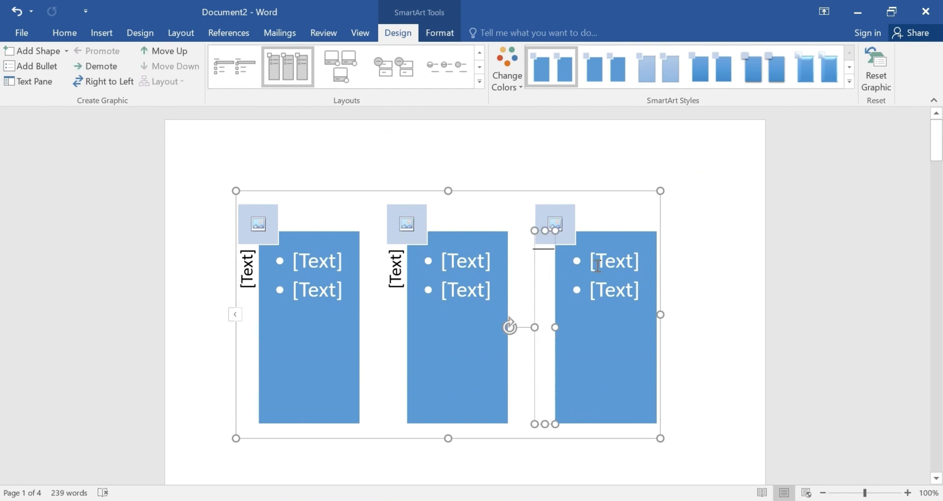
left_click(597, 265)
left_click(539, 270)
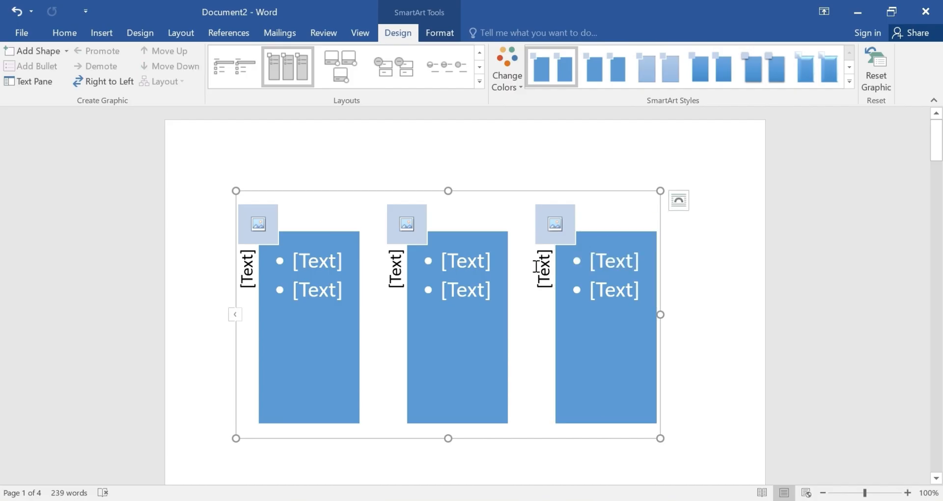
left_click(604, 266)
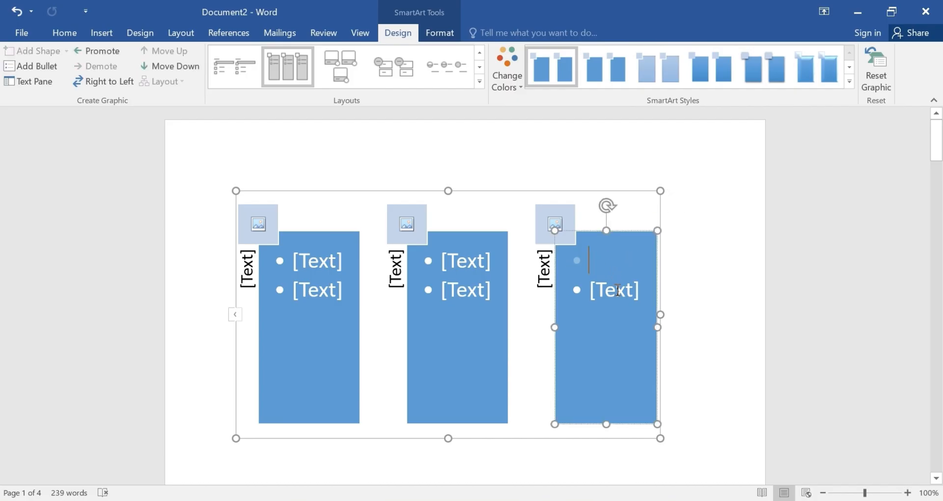
left_click(617, 290)
left_click(448, 281)
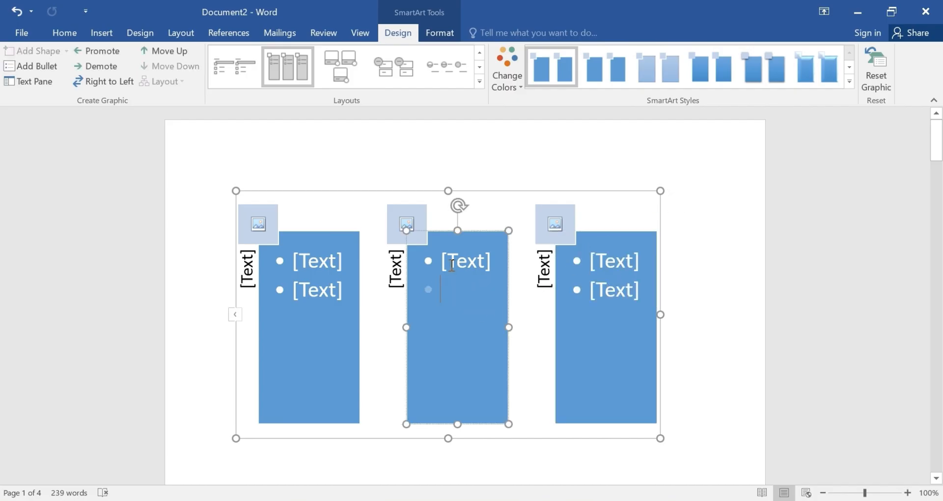
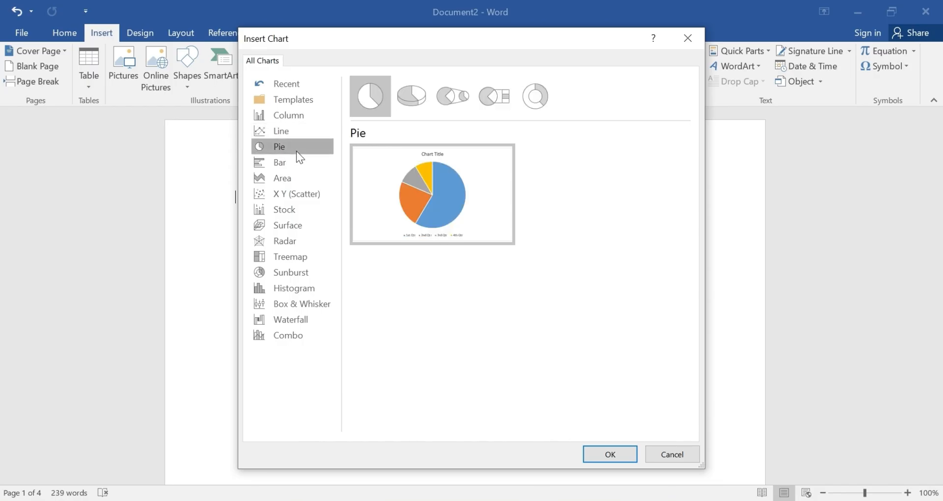
- Browse the chart types in the Insert Chart choices from X Y (Scatter) through Stock and Radar and back to Bar
left_click(297, 193)
left_click(299, 207)
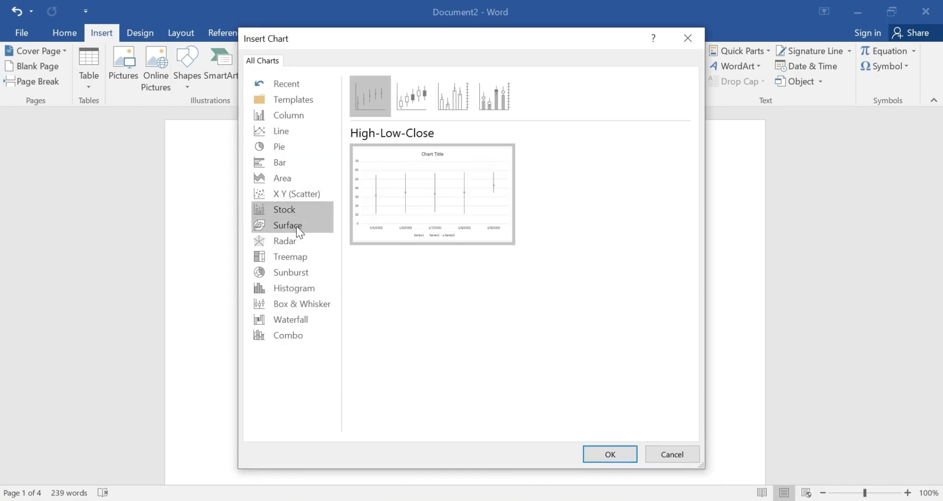
left_click(301, 245)
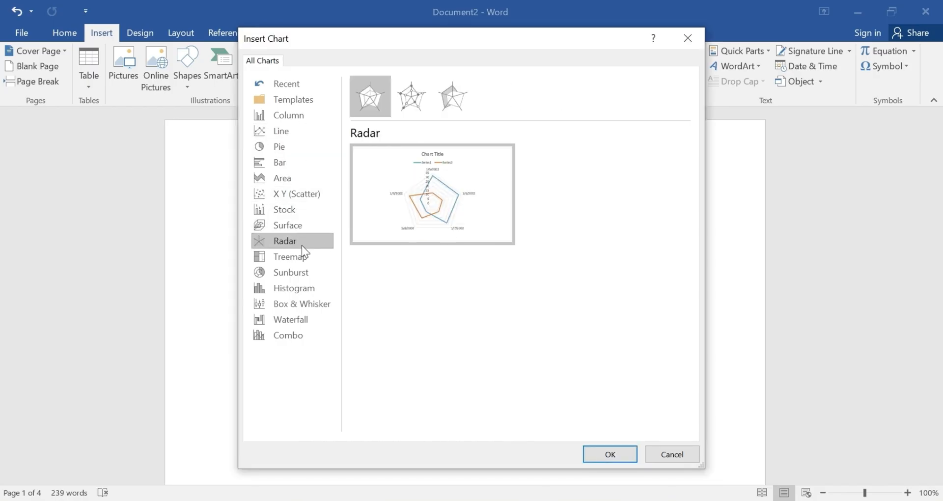
left_click(302, 228)
left_click(301, 206)
left_click(300, 195)
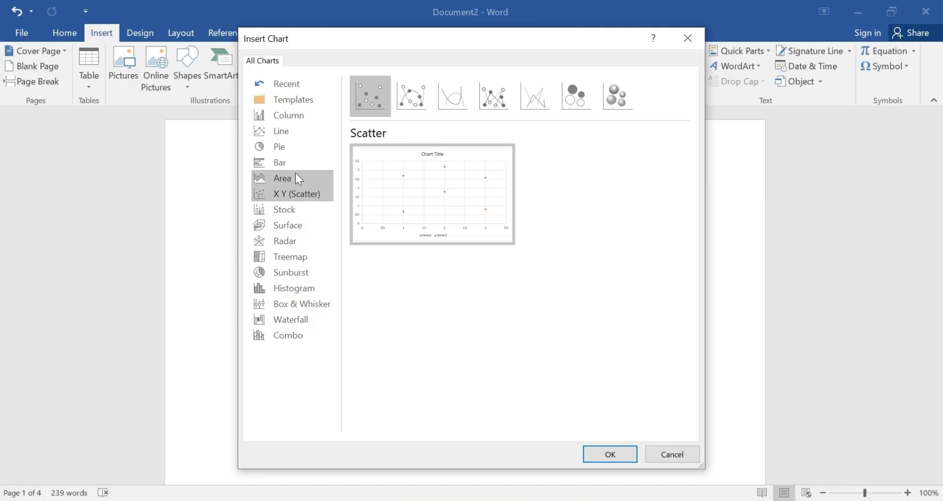
left_click(296, 176)
left_click(285, 162)
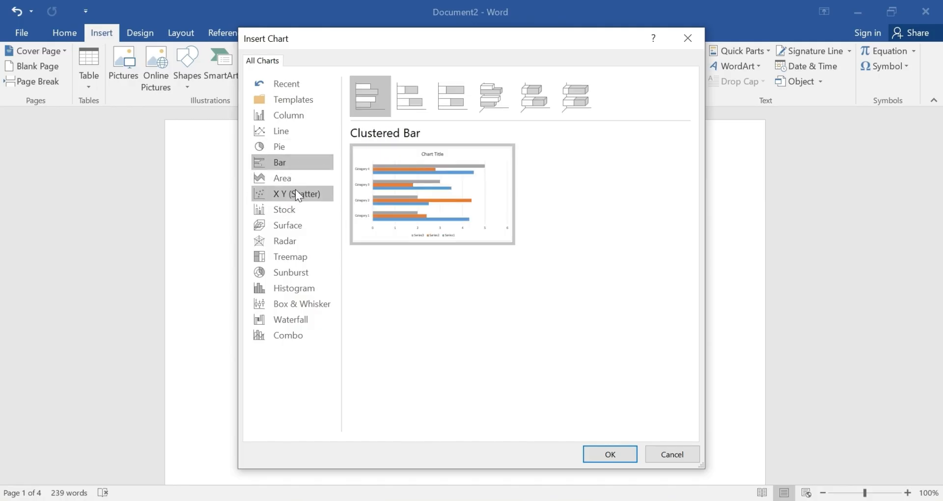
- Preview the Bar chart variants, including 100% Stacked Bar, and the Pie variants from 3-D pie and Pie of Pie to Doughnut
left_click(406, 97)
left_click(457, 98)
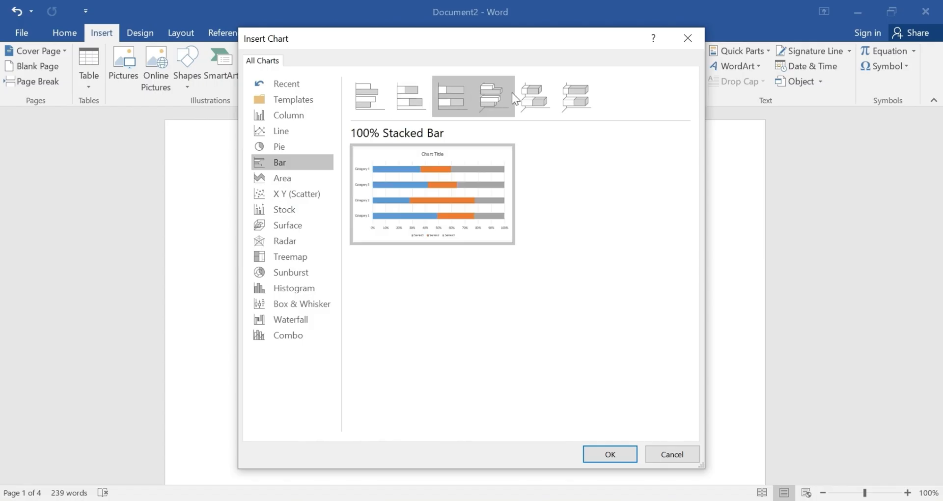
left_click(513, 98)
left_click(574, 97)
left_click(287, 147)
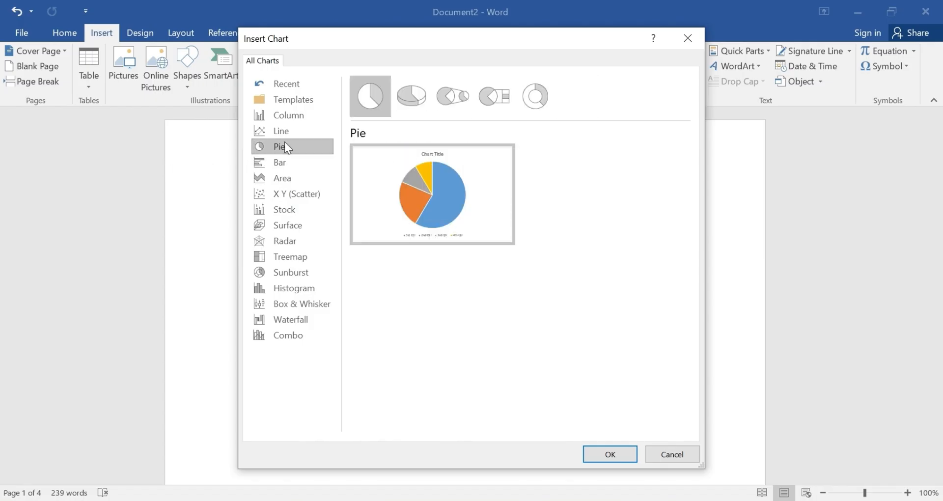
left_click(410, 94)
left_click(459, 94)
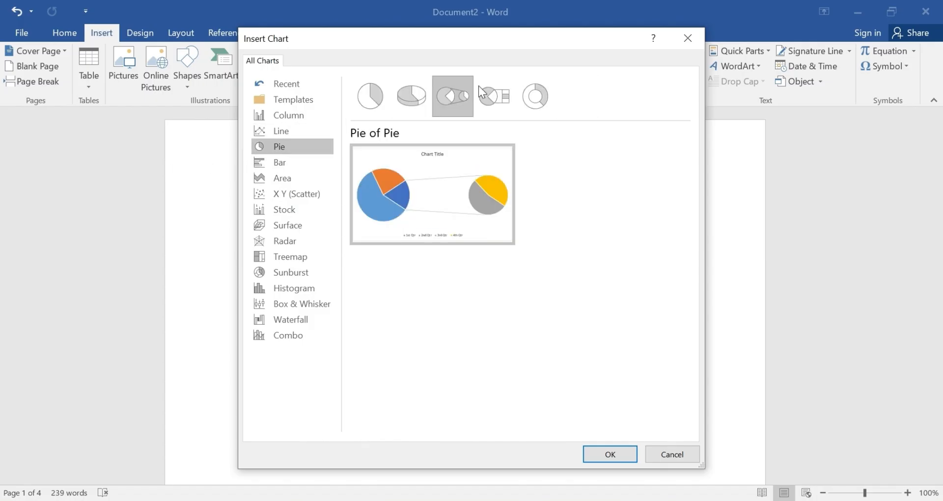
left_click(483, 94)
left_click(535, 96)
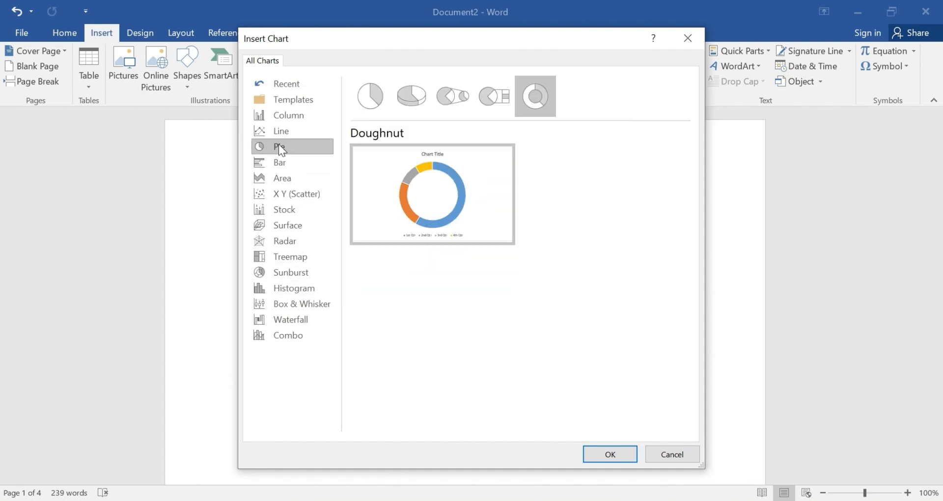
- Review the Line, Bar, X Y (Scatter), Surface, Radar and Stock chart types again, ending at the Scatter type
left_click(282, 132)
left_click(283, 163)
left_click(282, 194)
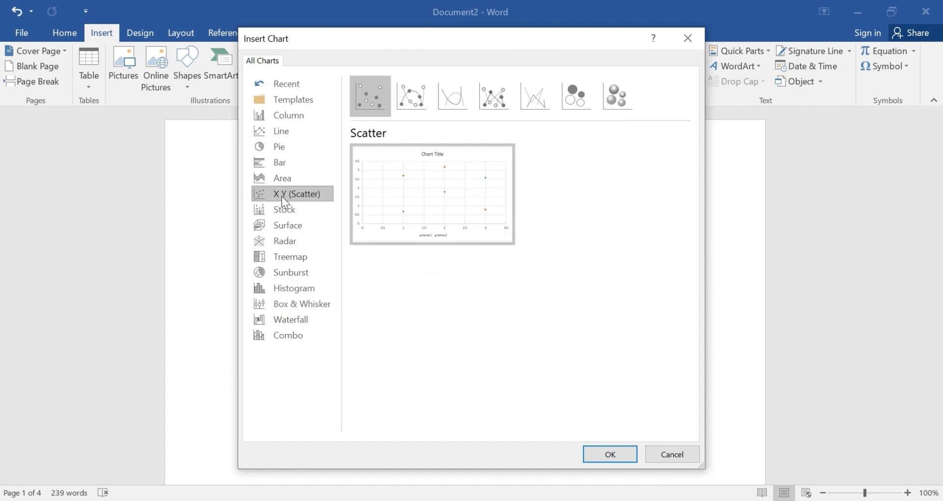
left_click(282, 223)
left_click(281, 196)
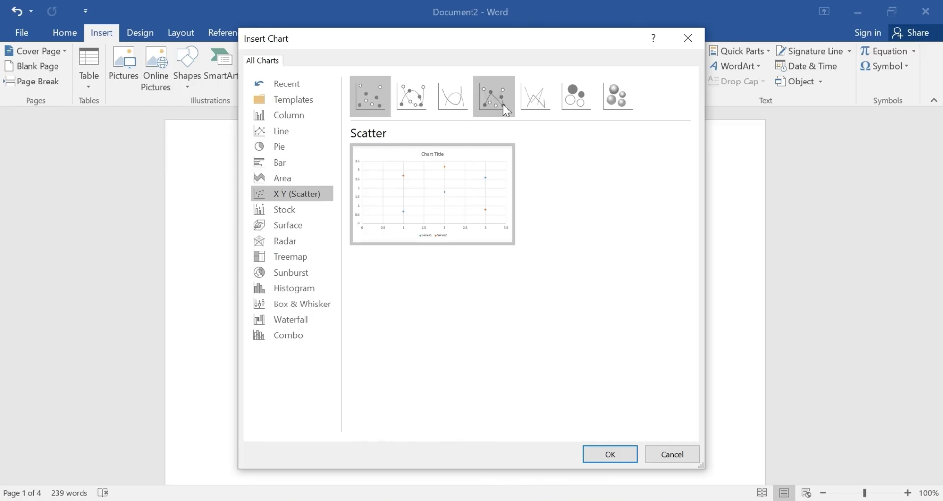
left_click(279, 241)
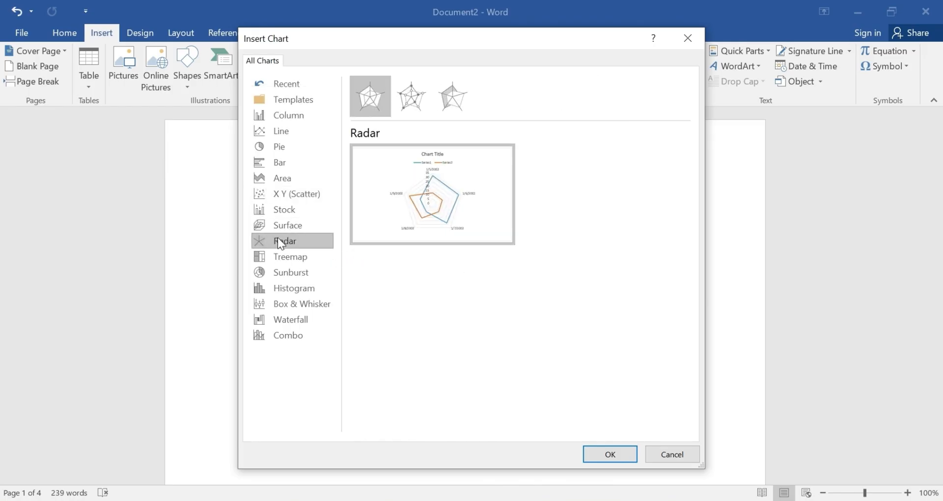
left_click(278, 224)
left_click(278, 209)
left_click(275, 195)
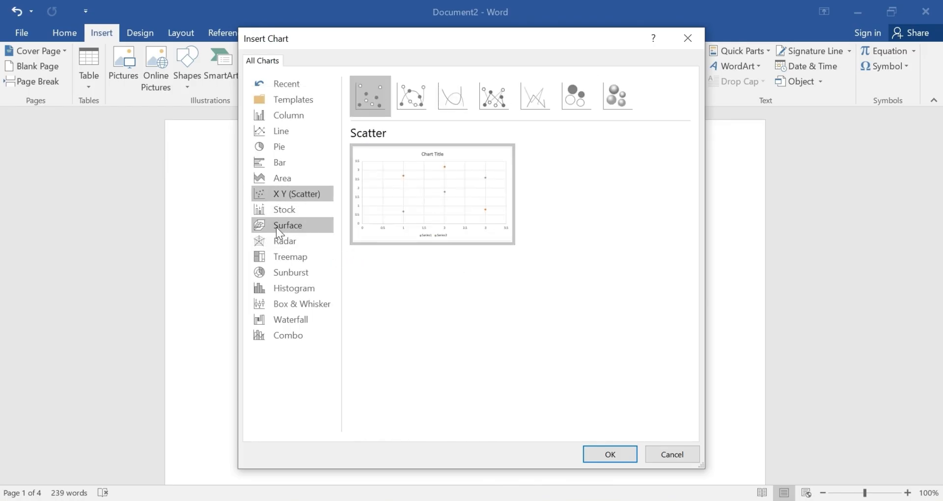
- Insert an Open-High-Low-Close stock chart on the empty first page
left_click(276, 227)
left_click(276, 211)
mouse_move(471, 163)
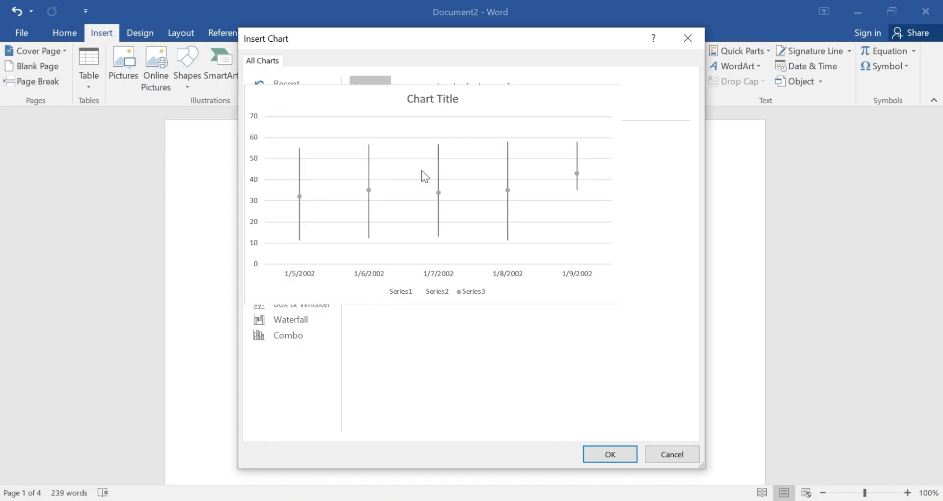
left_click(420, 99)
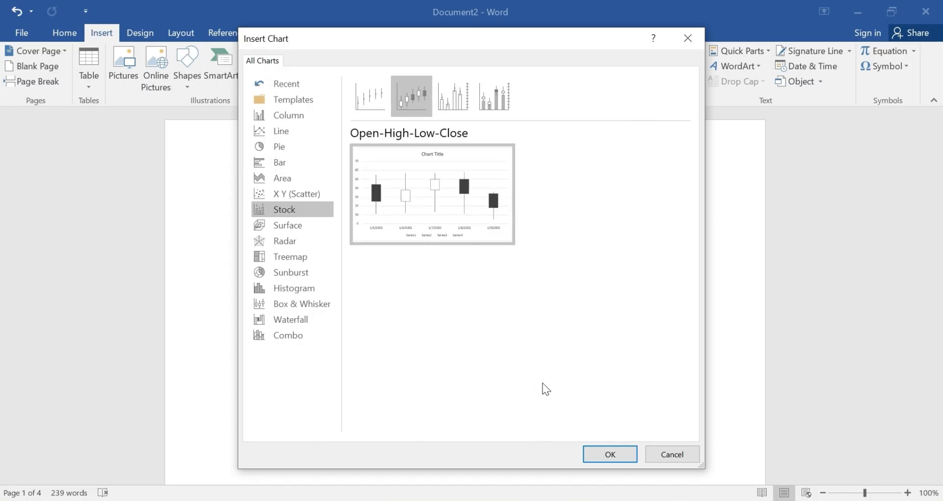
left_click(609, 454)
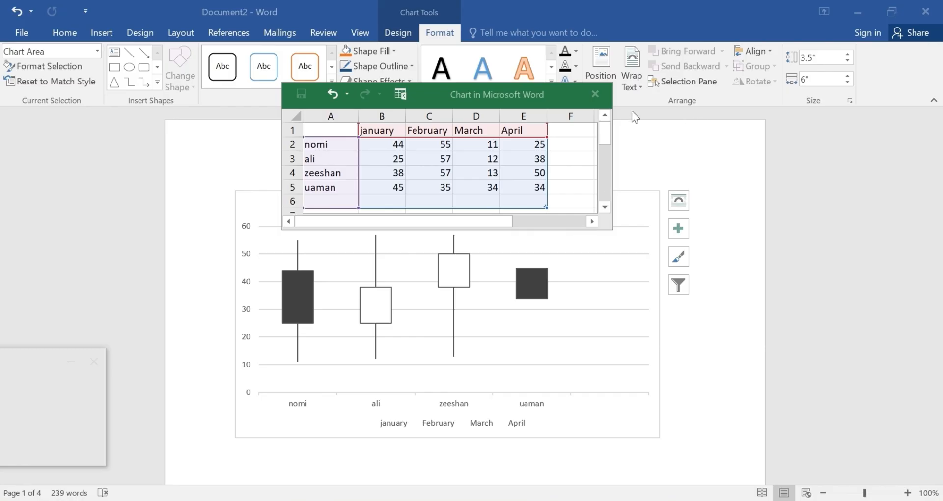
- Close the stock chart's data sheet and look over the chart on the page
left_click(594, 94)
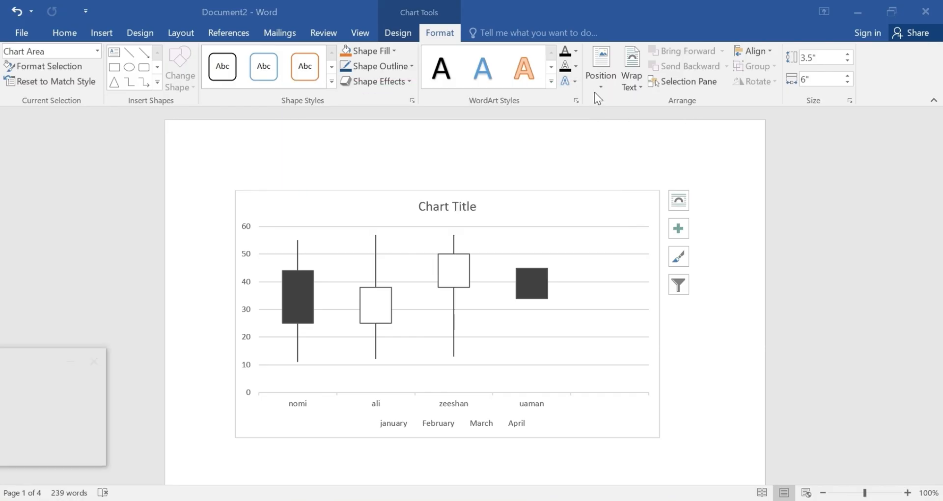
scroll(511, 263, "down", 3)
scroll(485, 286, "up", 3)
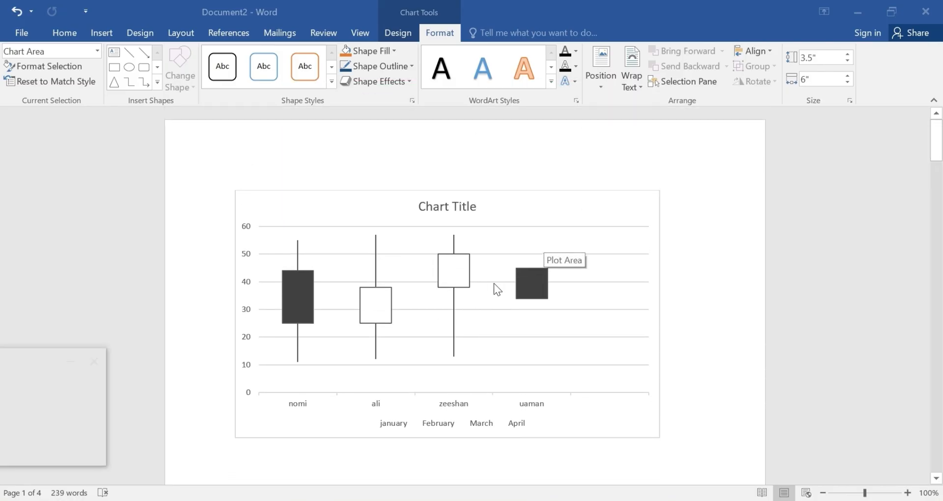
scroll(493, 283, "down", 3)
scroll(487, 290, "up", 3)
left_click(474, 205)
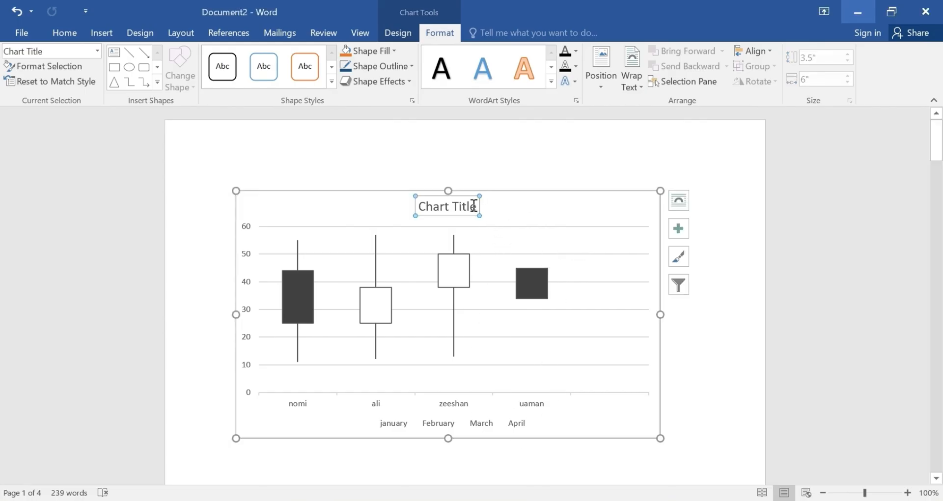
key("Delete")
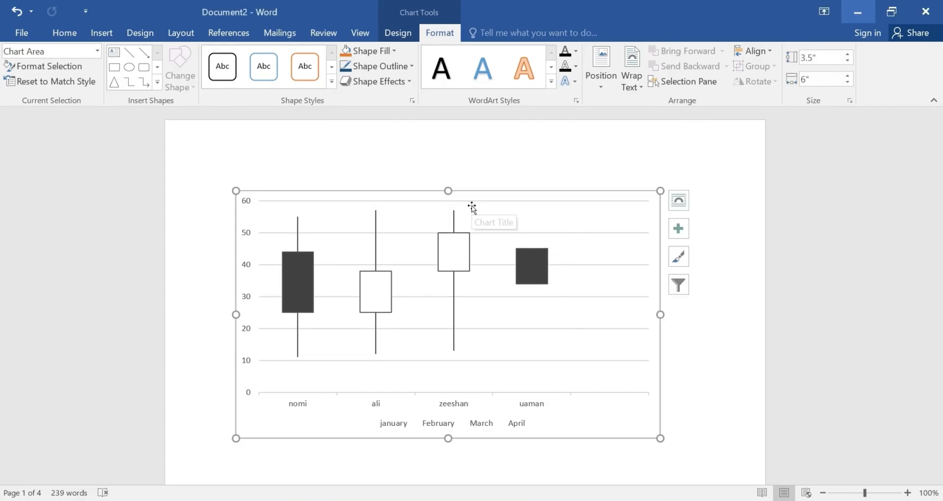
key("ctrl+z")
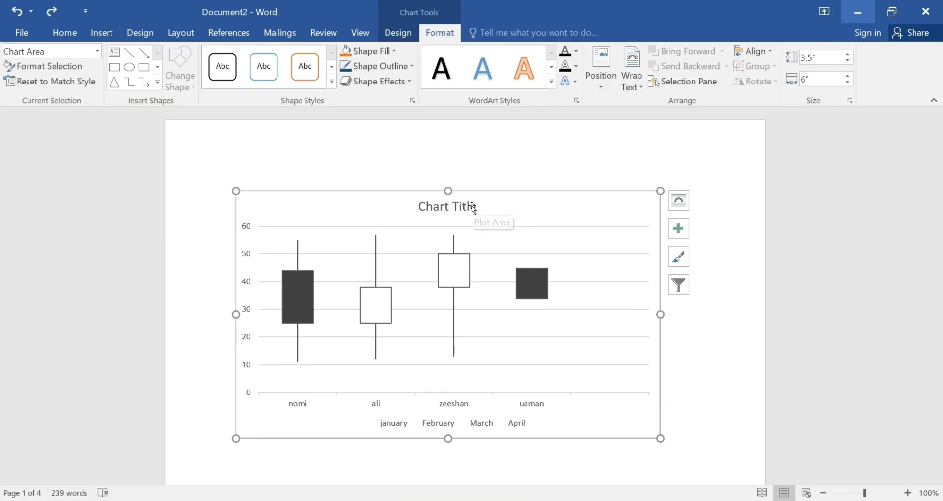
- Change the stock chart's title to "Result sheet"
left_click(465, 206)
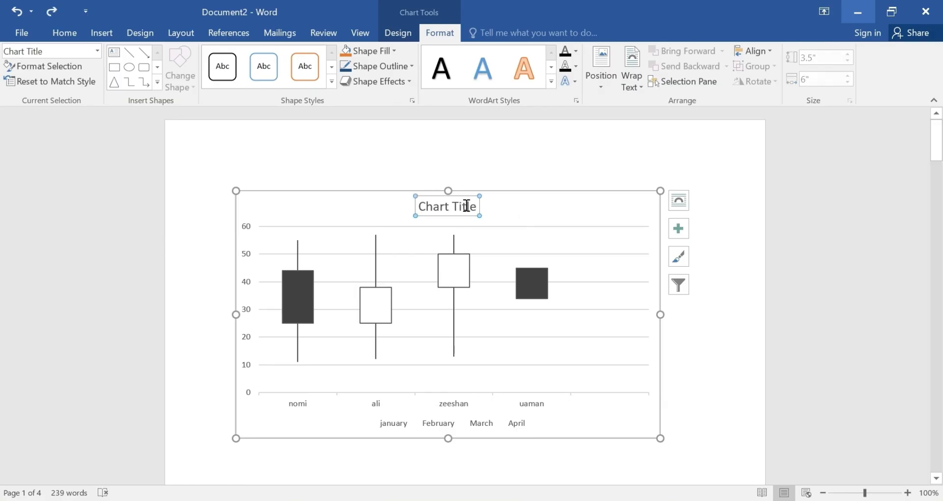
key("ctrl+y")
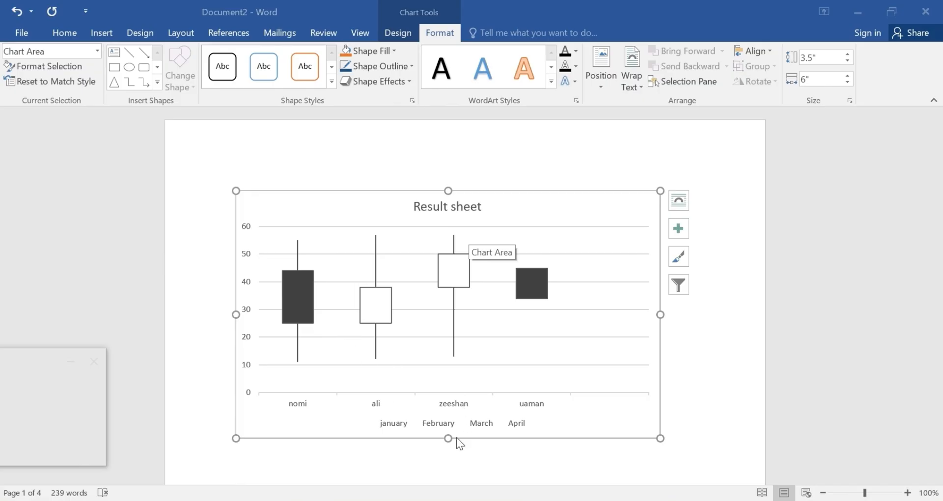
scroll(524, 261, "down", 2)
scroll(524, 261, "up", 2)
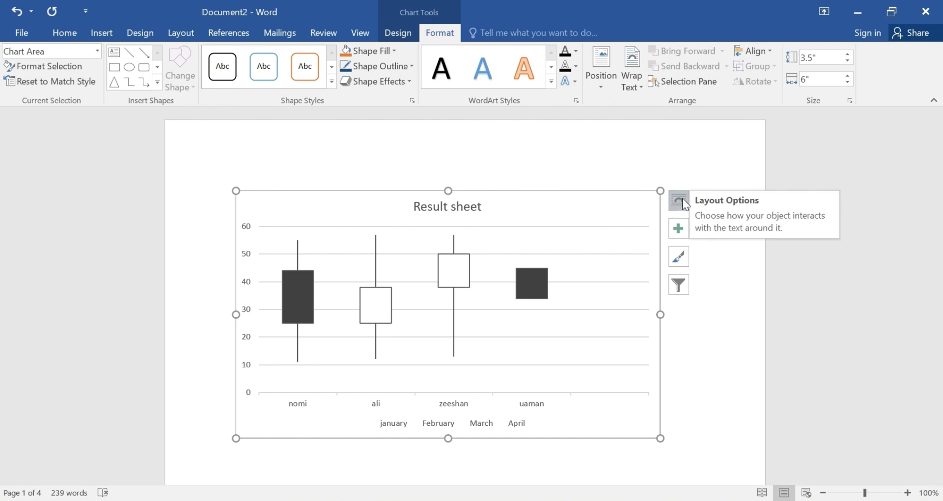
- Set the chart's text wrapping to In Front of Text and move the chart slightly to the right on the page
left_click(682, 200)
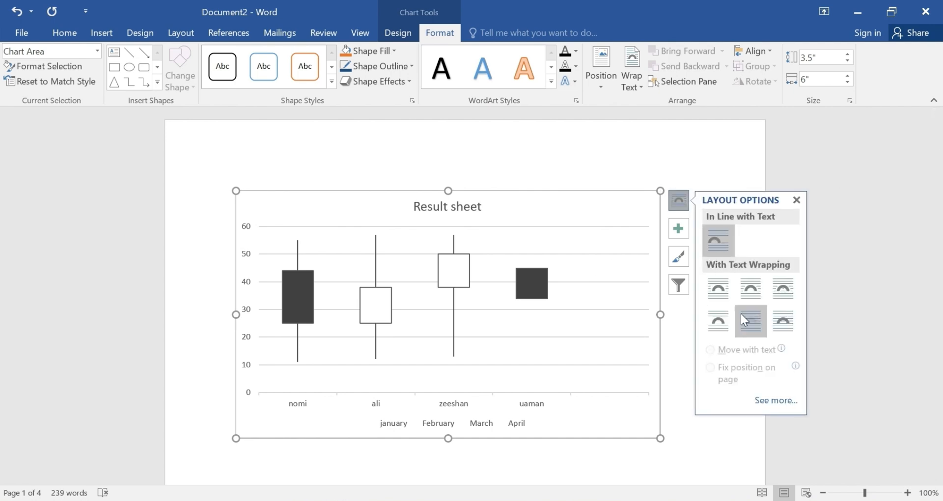
left_click(691, 171)
left_click(602, 216)
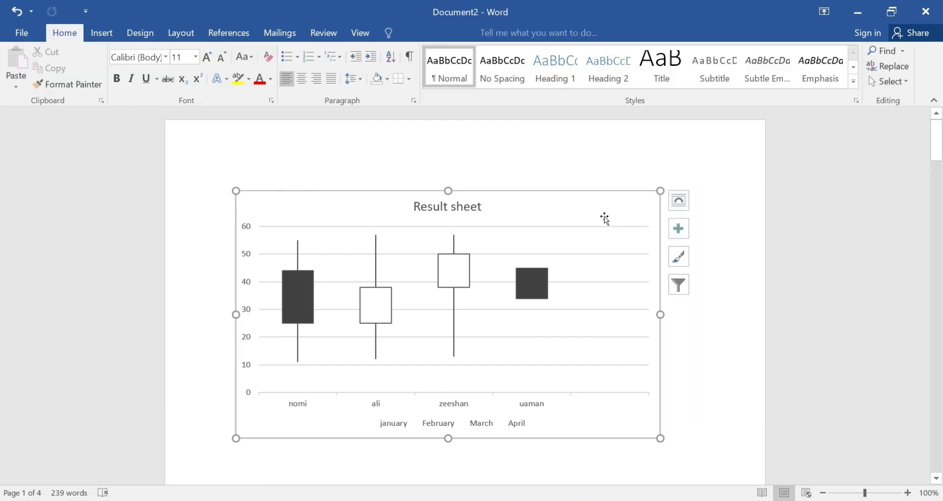
left_click(678, 200)
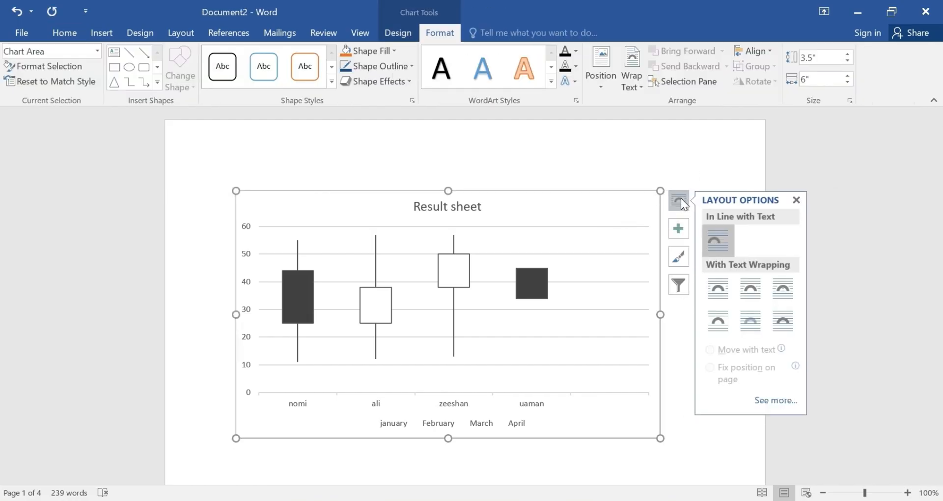
left_click(782, 317)
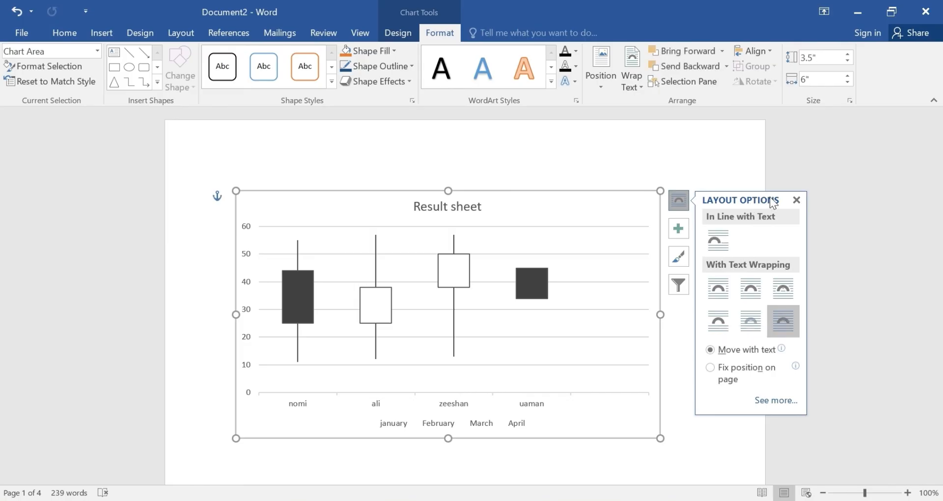
left_click(797, 200)
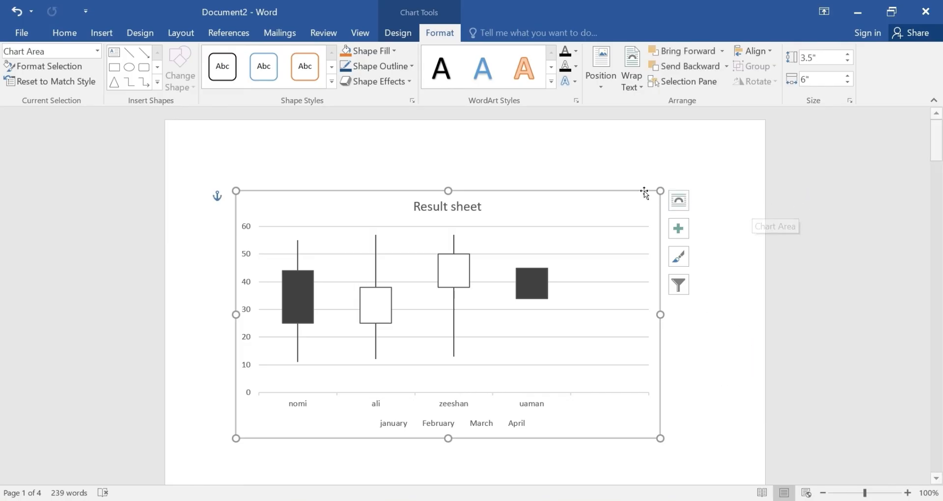
left_click_drag(581, 206, 622, 232)
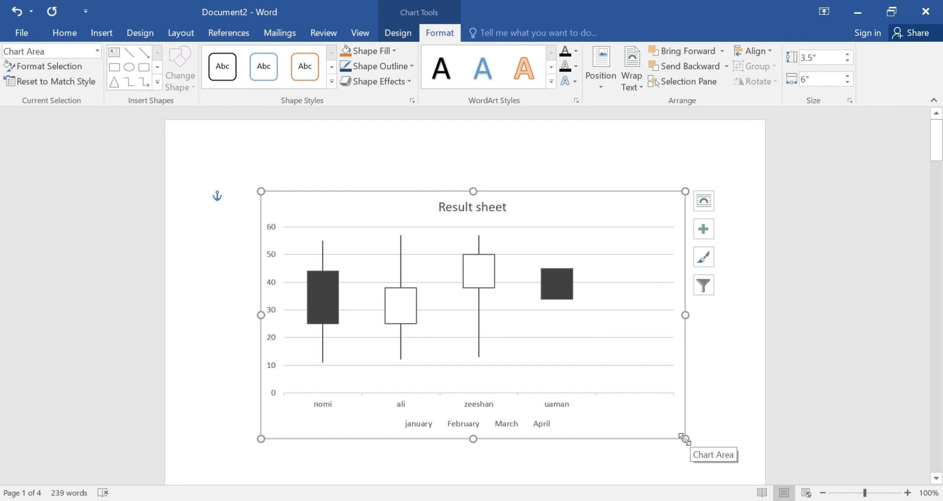
- Resize the chart to about 3.64" high by 5.58" wide and apply the Moderate Effect - Blue, Accent 5 shape style
left_click_drag(685, 438, 656, 448)
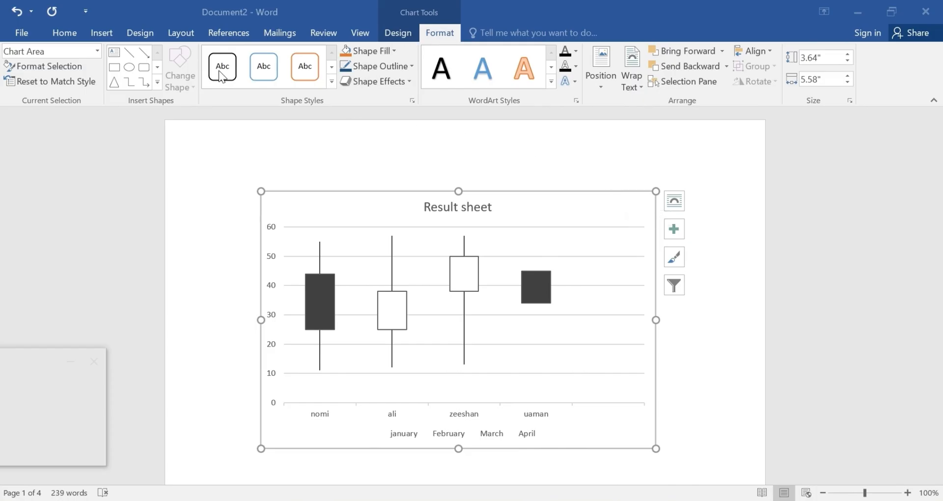
left_click(331, 81)
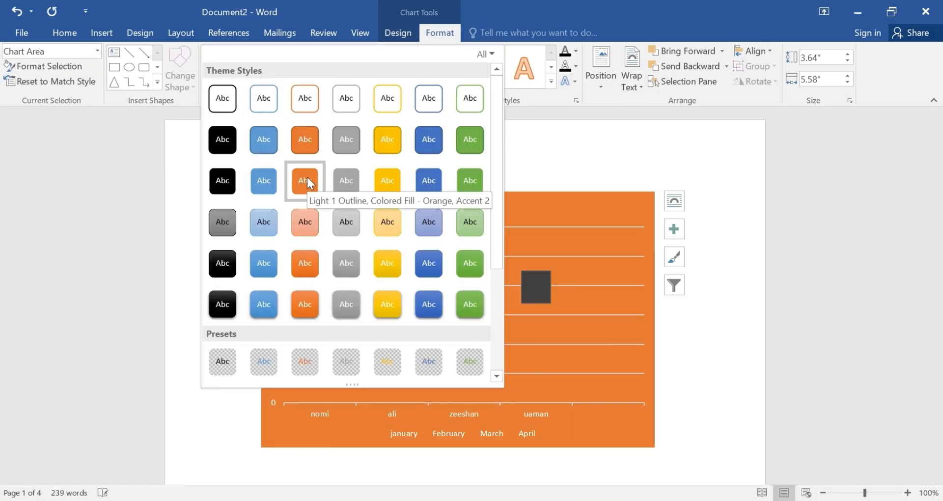
left_click(307, 178)
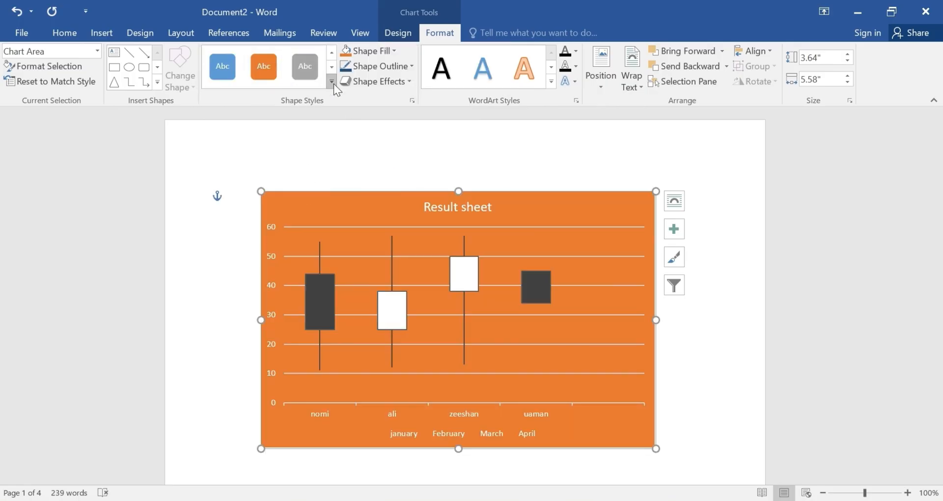
left_click(332, 82)
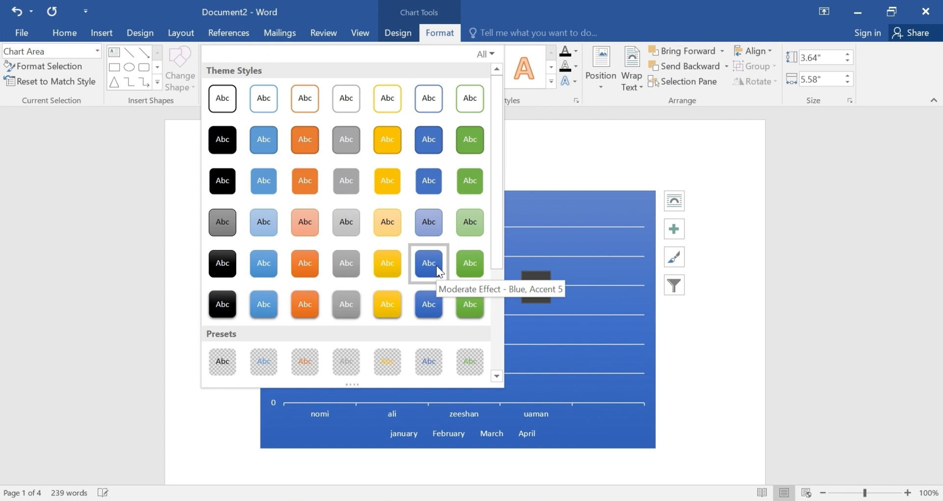
left_click(435, 265)
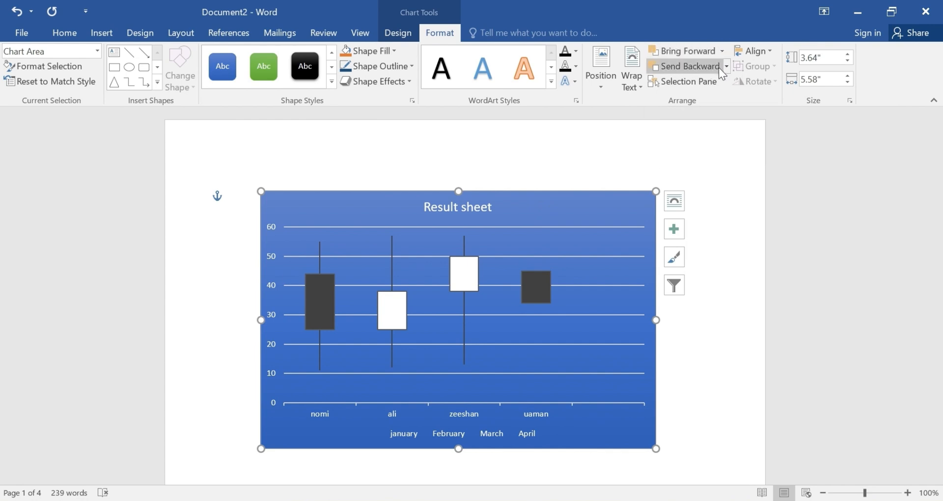
- Examine the chart's Bring Forward and Send Backward options, its Selection pane entry and its placement on the page
left_click(723, 51)
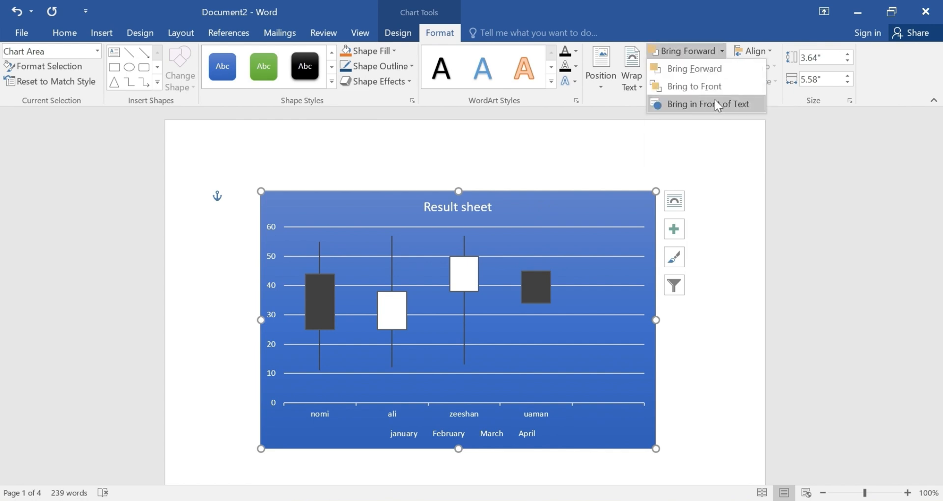
left_click(719, 86)
left_click(716, 84)
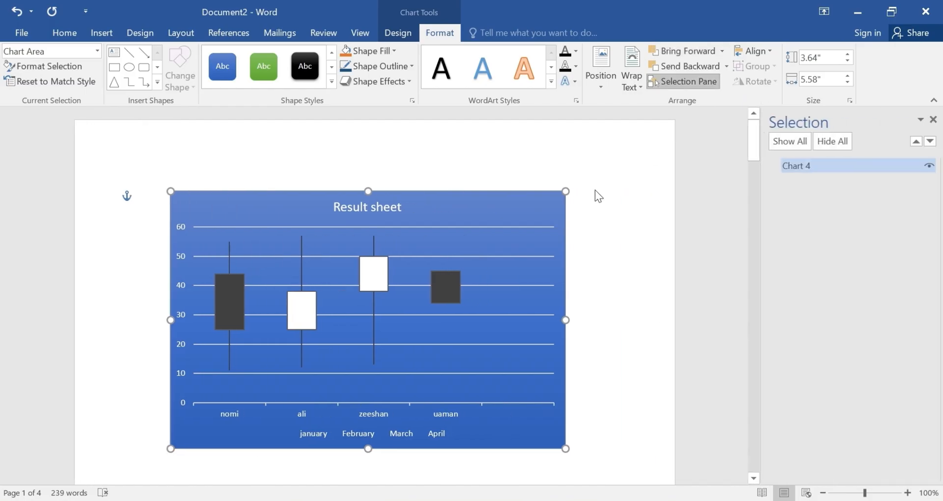
left_click(931, 119)
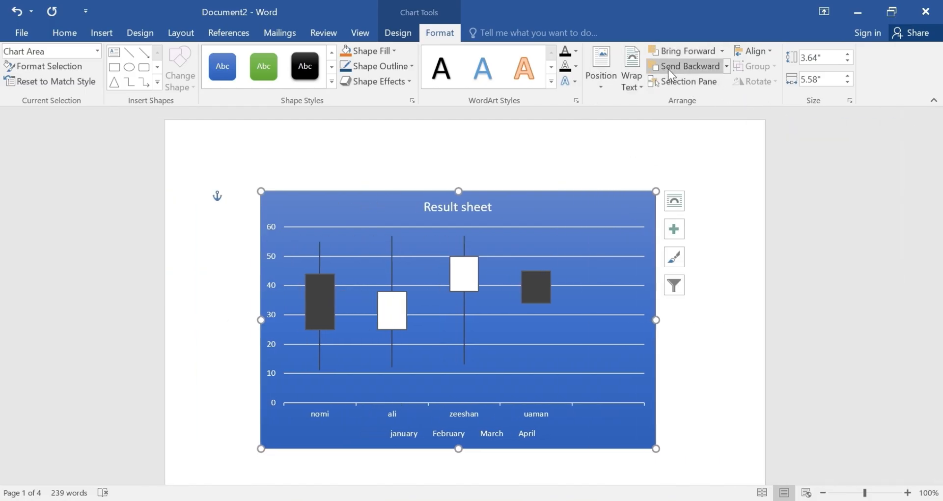
left_click(725, 67)
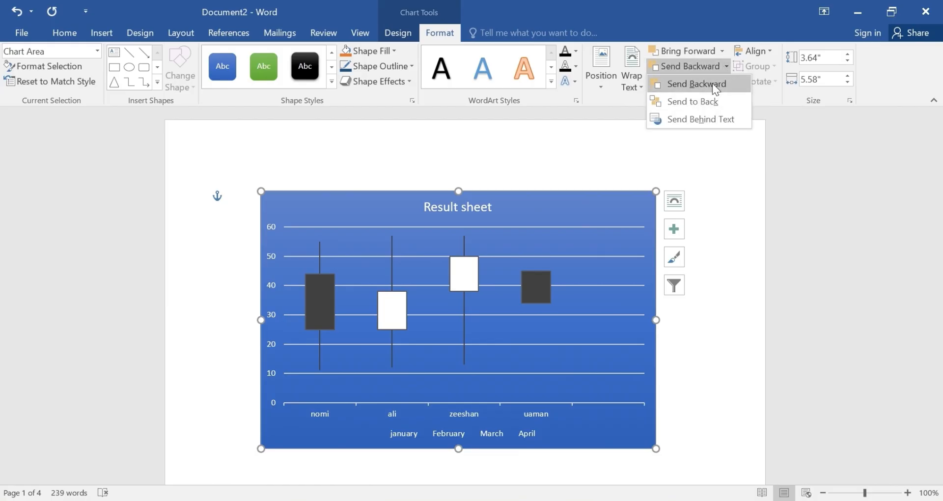
left_click(712, 83)
left_click(697, 167)
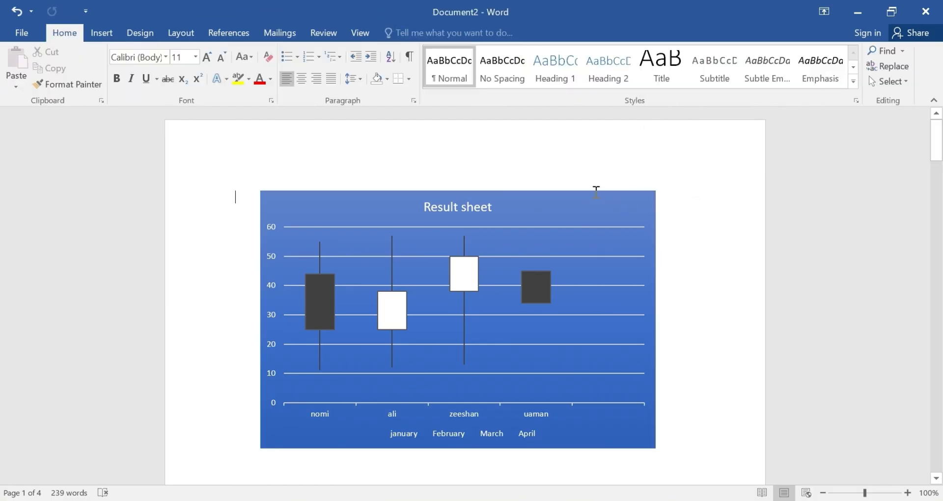
scroll(578, 214, "down", 6)
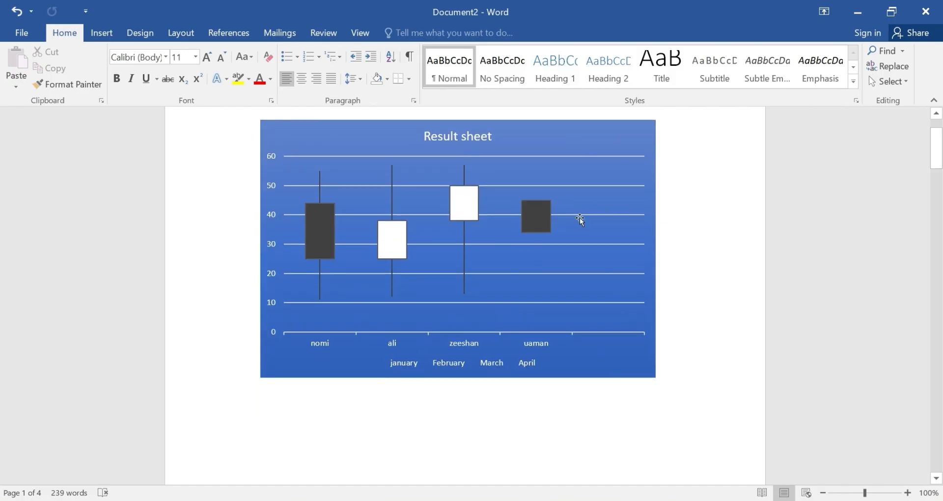
scroll(553, 286, "down", 3)
scroll(553, 286, "up", 8)
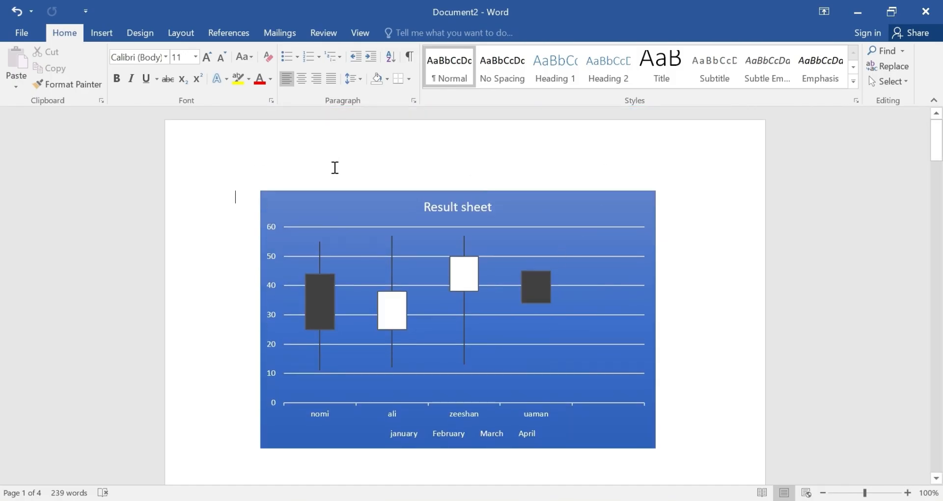
- Insert a screen clipping of the desktop's upper part, spanning nearly the full screen width, on the first page
left_click(108, 33)
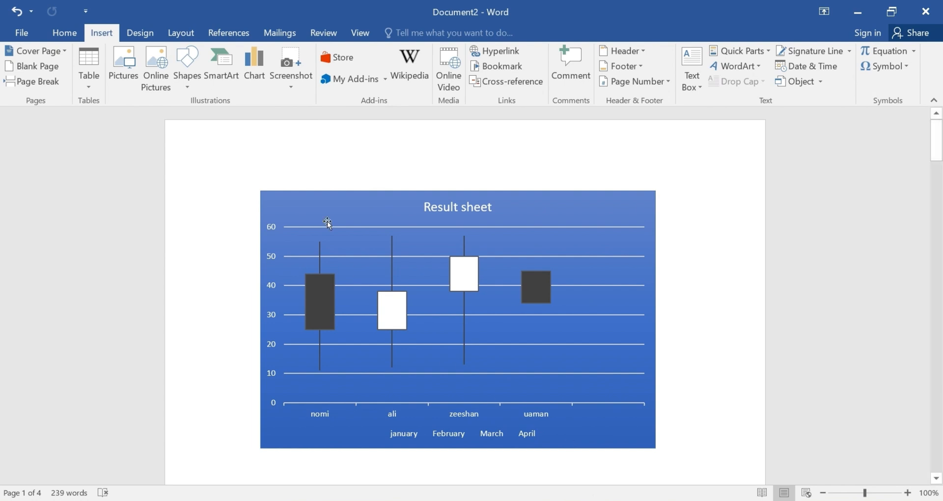
left_click(293, 85)
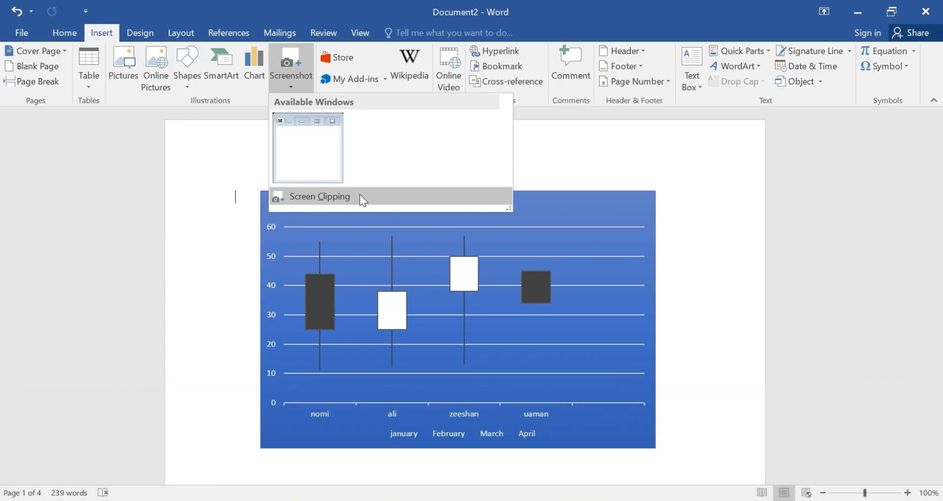
left_click(363, 199)
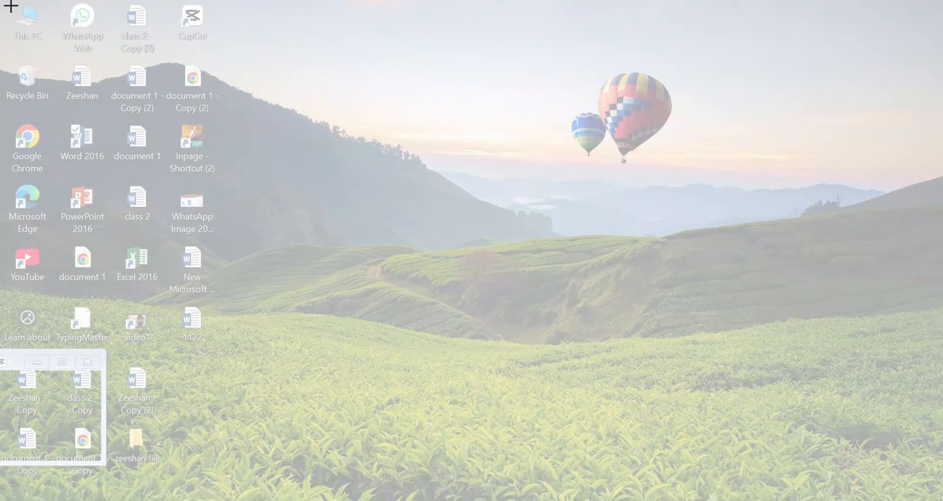
left_click_drag(11, 6, 935, 348)
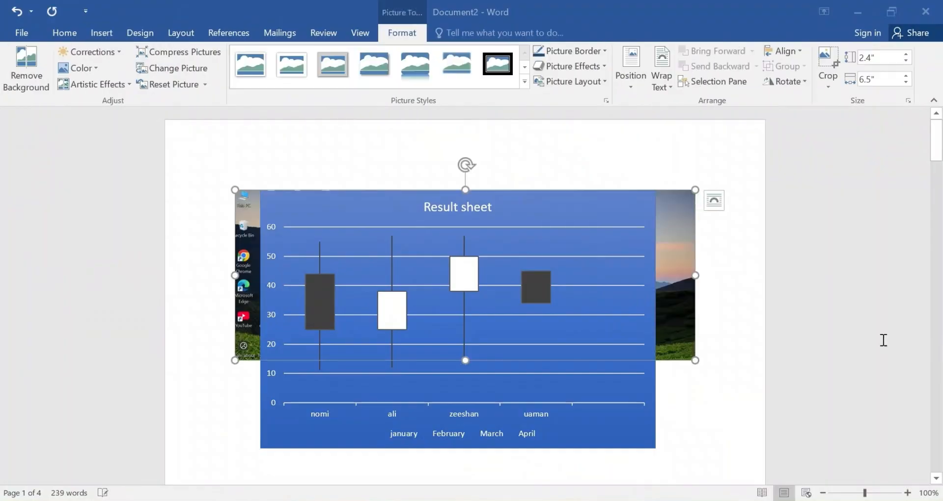
- Move the chart down the page to uncover the upper half of the screen clipping
left_click(577, 199)
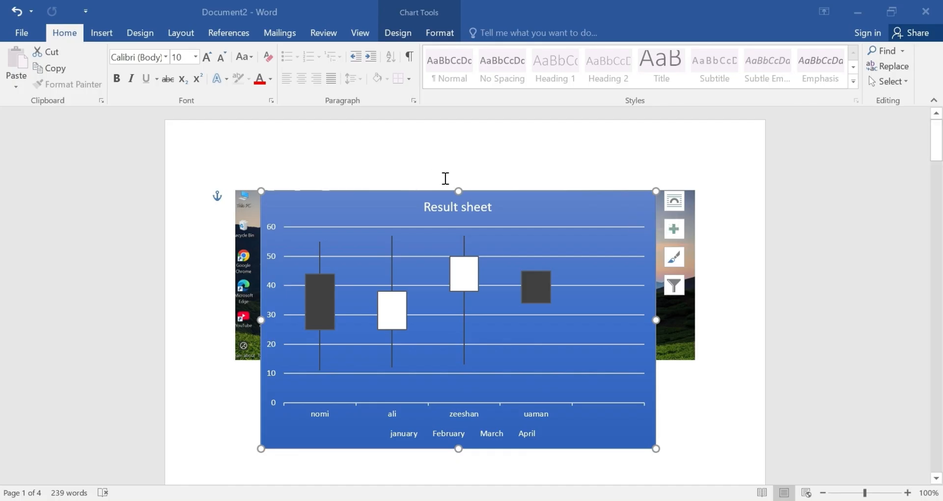
left_click(443, 34)
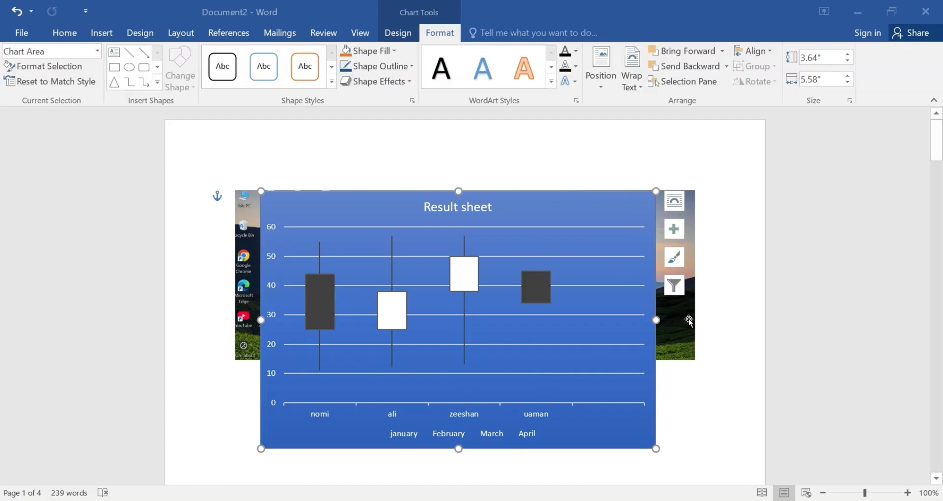
left_click_drag(597, 198, 593, 231)
left_click(594, 211)
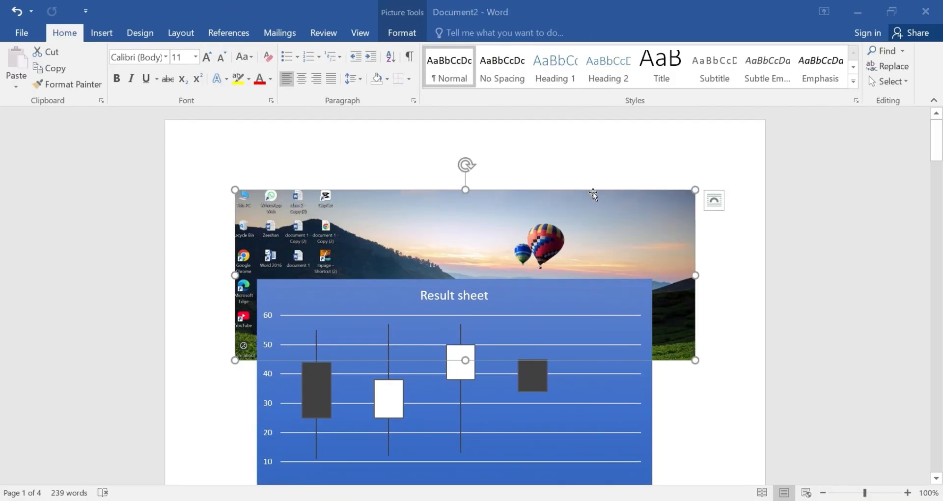
- Try to change the chart's stacking order with Bring in Front of Text and Send Backward
left_click(405, 33)
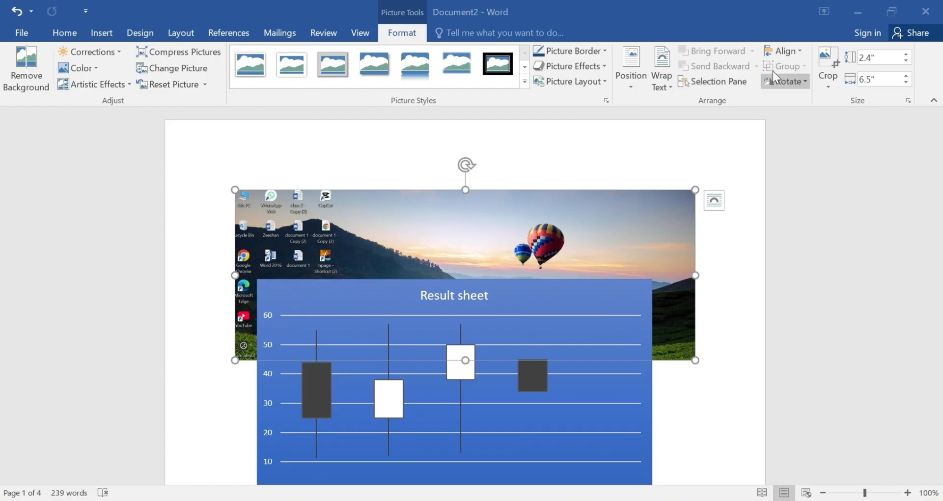
left_click(550, 294)
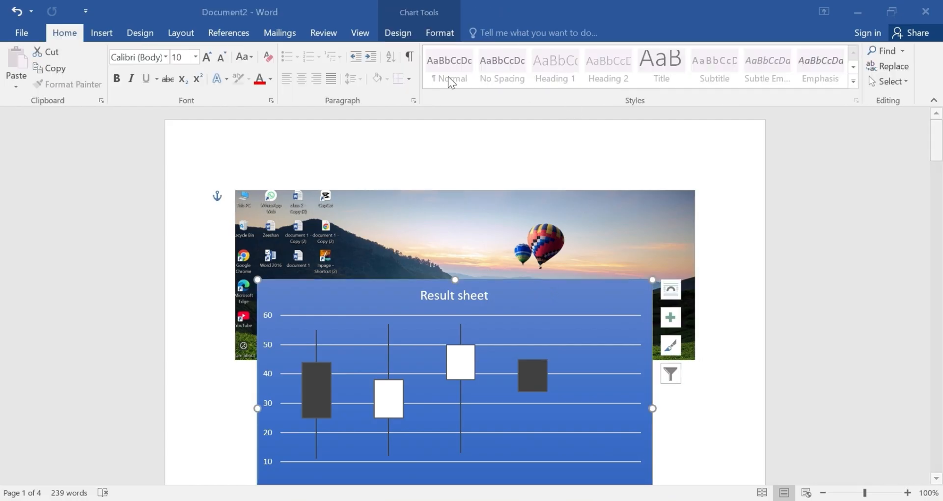
left_click(442, 35)
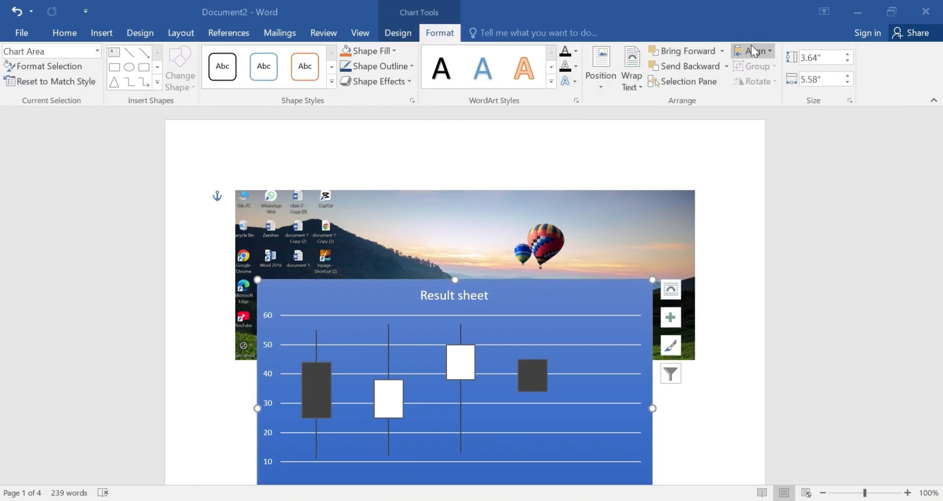
left_click(719, 52)
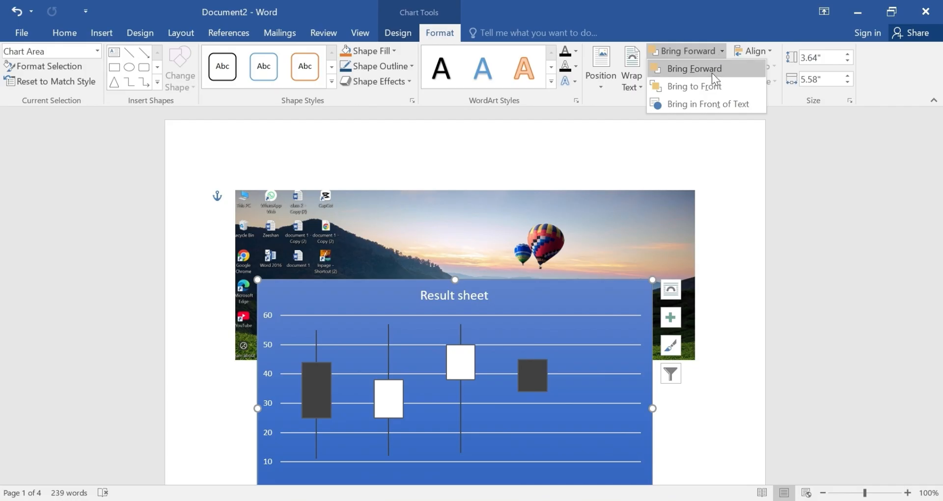
left_click(715, 100)
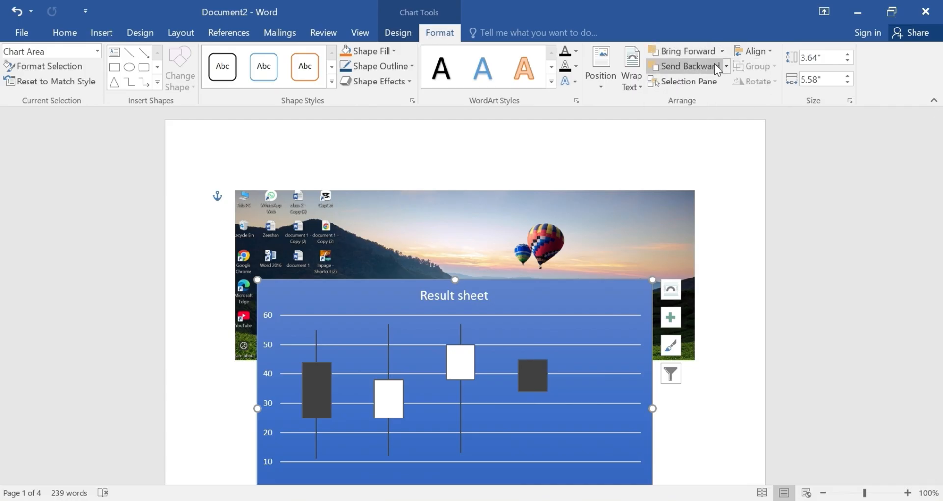
left_click(726, 66)
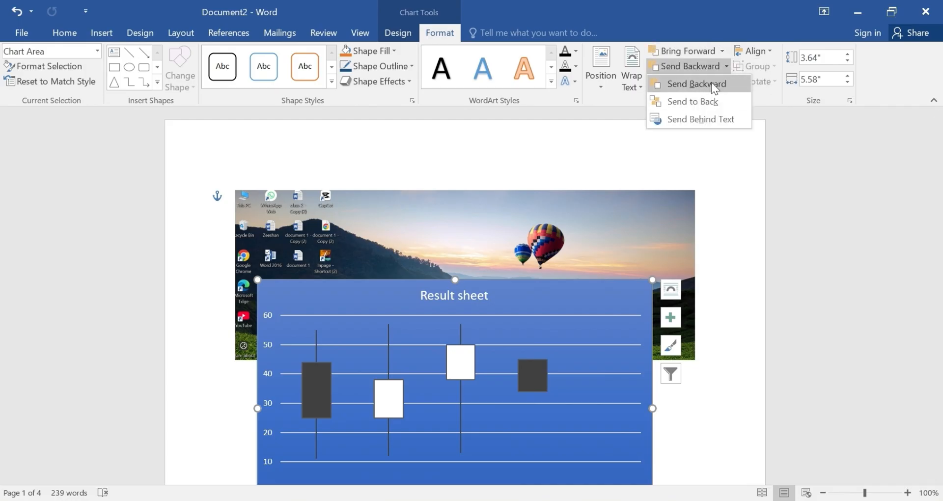
left_click(711, 84)
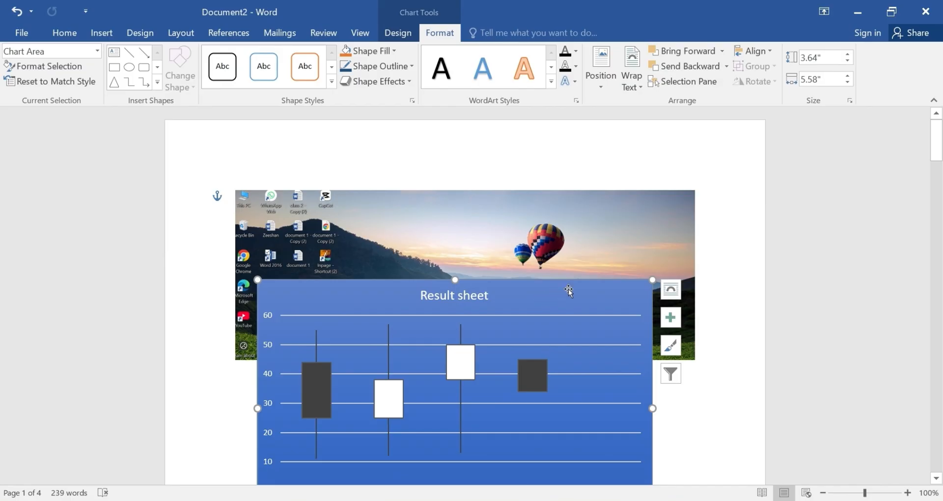
- Set the screen clipping's text wrapping to In Front of Text
left_click_drag(563, 237, 503, 301)
left_click(502, 300)
left_click(564, 243)
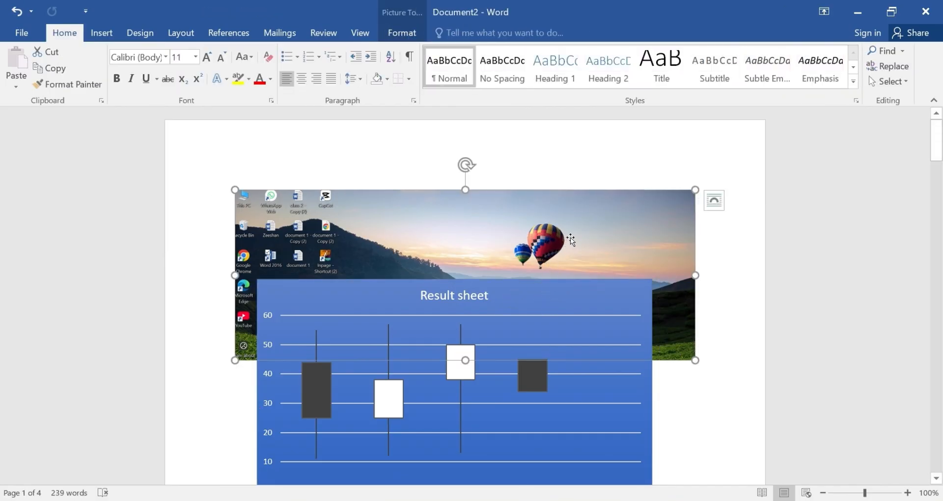
left_click_drag(570, 237, 575, 205)
left_click(711, 201)
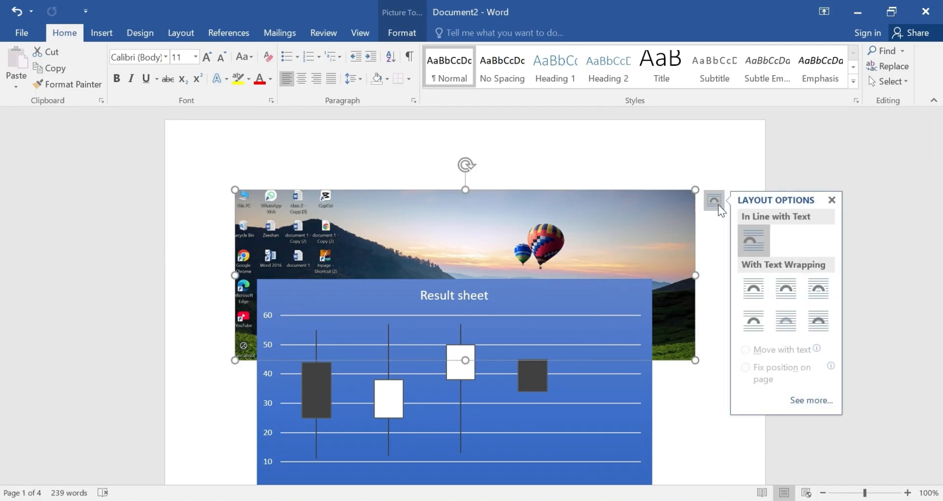
left_click(819, 321)
- Move the chart up to the page's top centre and place the screen clipping below it, overlapping the chart's lower edge
left_click_drag(657, 221, 637, 320)
left_click_drag(569, 280, 581, 165)
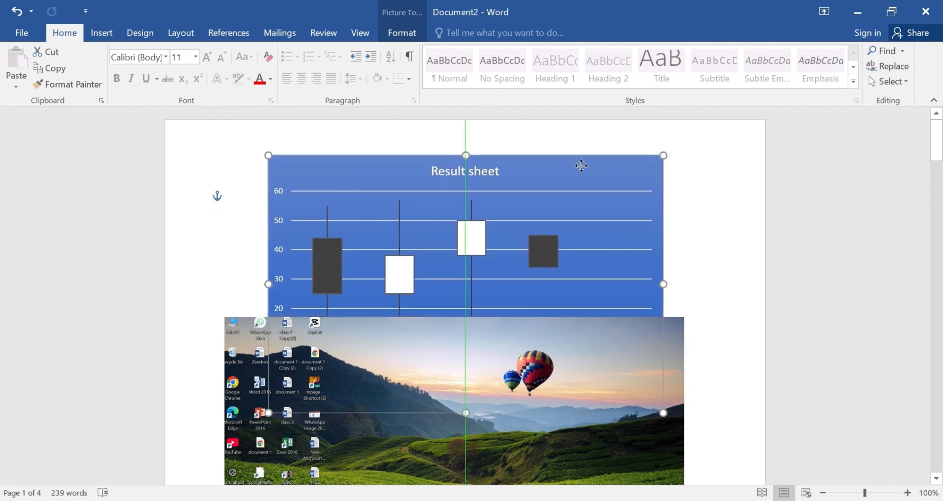
left_click_drag(587, 210, 587, 210)
left_click_drag(572, 342, 595, 413)
scroll(615, 252, "down", 5)
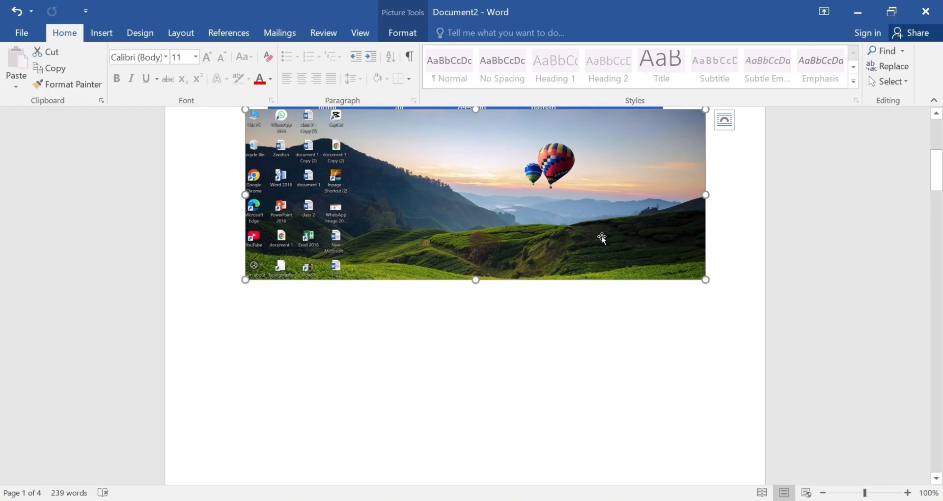
scroll(602, 241, "up", 3)
scroll(603, 230, "up", 5)
- Bring the chart to the front of the overlapping screen clipping
left_click(579, 173)
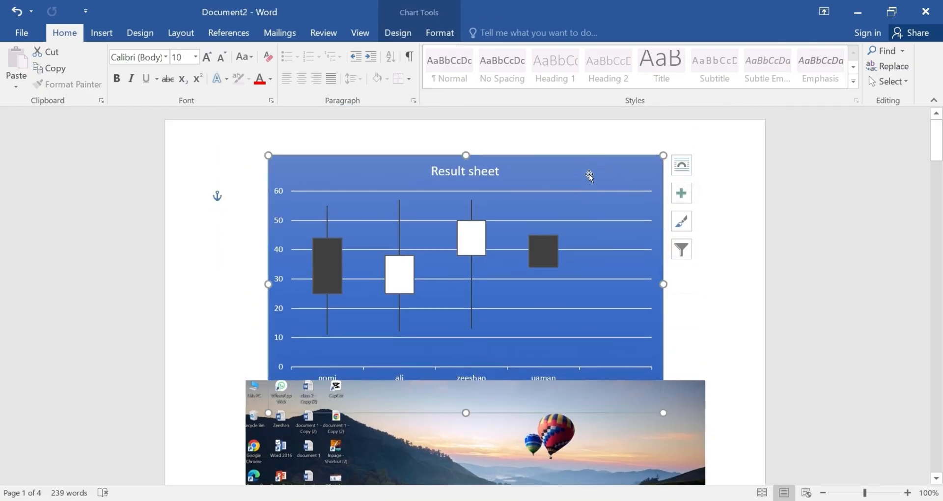
left_click(437, 34)
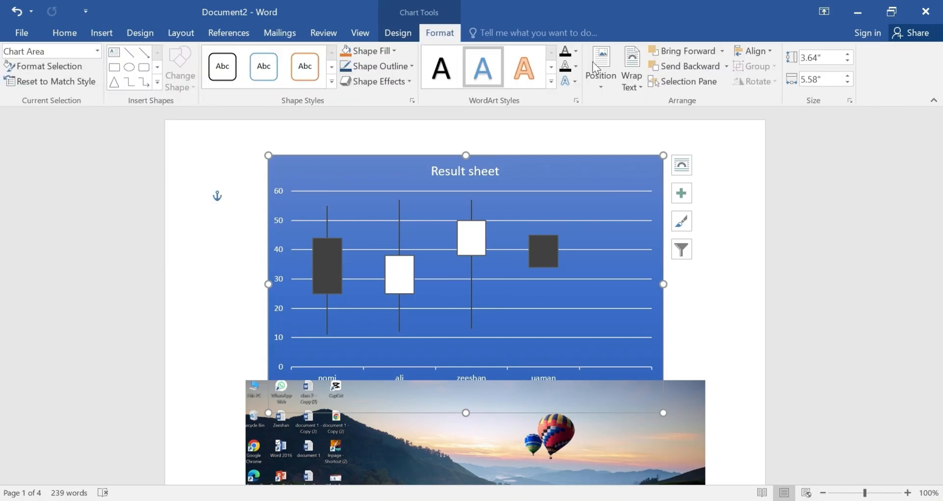
left_click(726, 66)
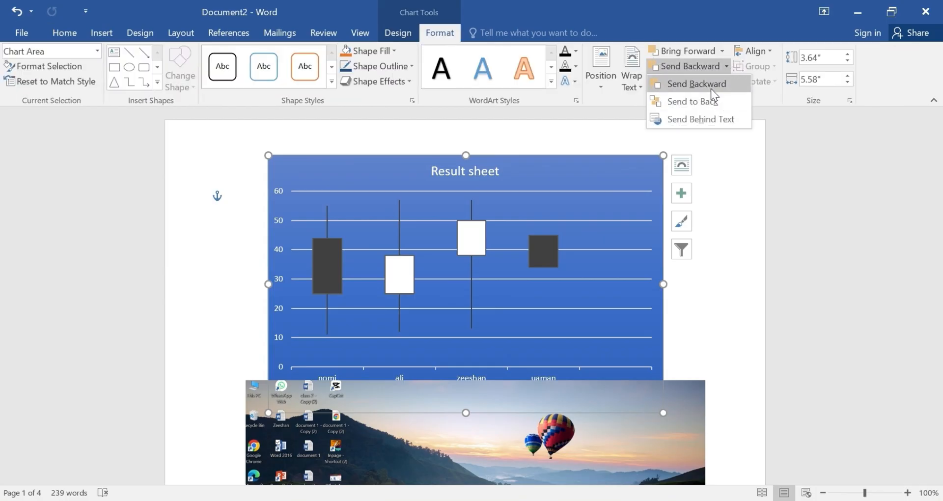
left_click(791, 154)
left_click(721, 50)
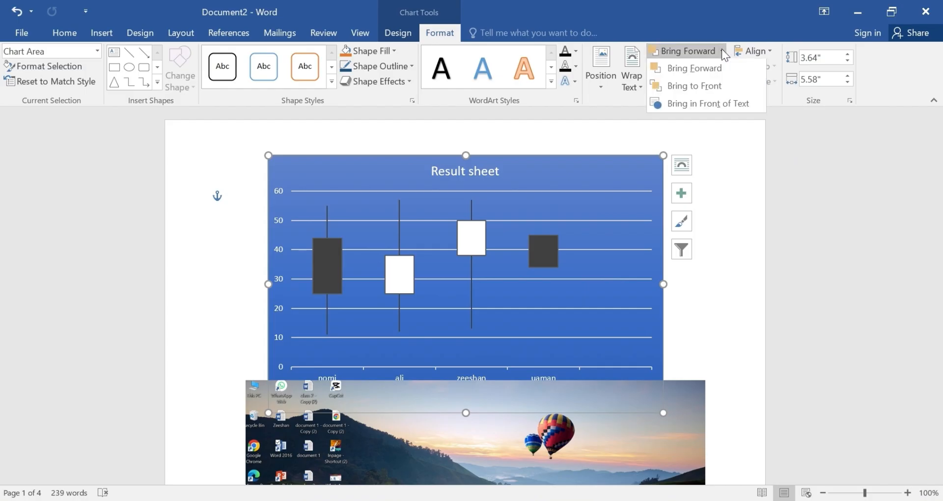
left_click(705, 88)
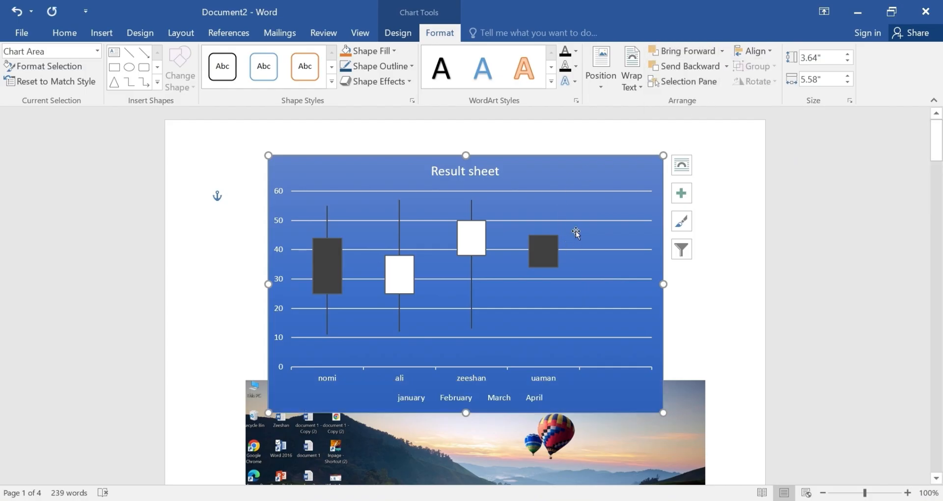
scroll(576, 229, "down", 3)
scroll(576, 216, "up", 2)
- Move the chart down the page so that it overlaps most of the screen clipping
left_click_drag(589, 148, 591, 400)
scroll(582, 370, "down", 5)
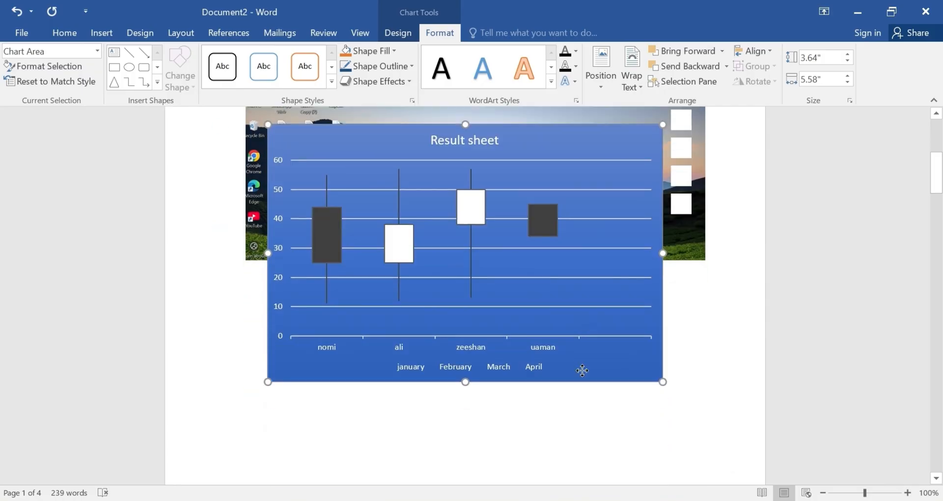
scroll(455, 198, "up", 5)
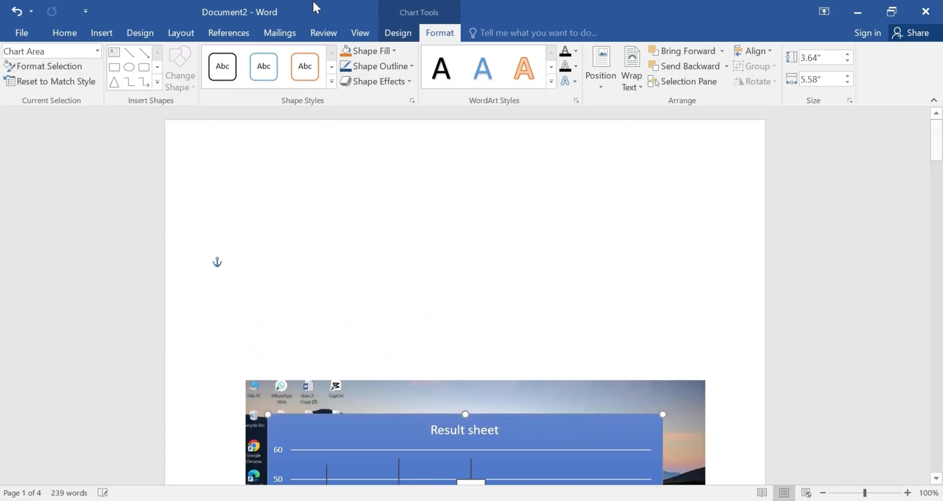
left_click(103, 34)
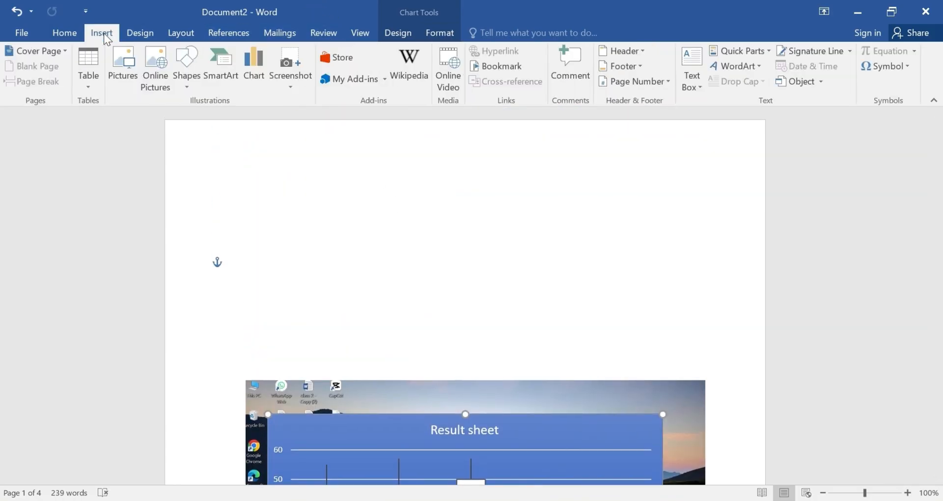